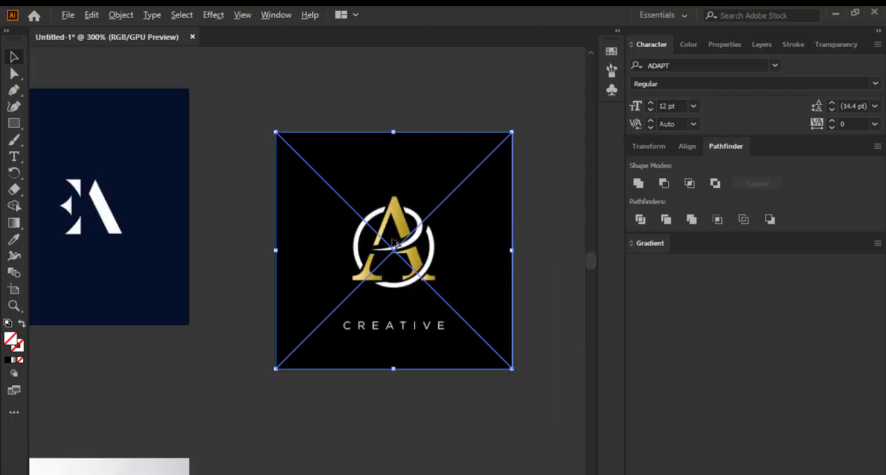
Examine the serif EA, gold capsule EA and line-art EA reference logos up close and compare them in the overview
{"action": "scroll", "coordinate": [371, 331], "scroll_direction": "up", "scroll_amount": 7}
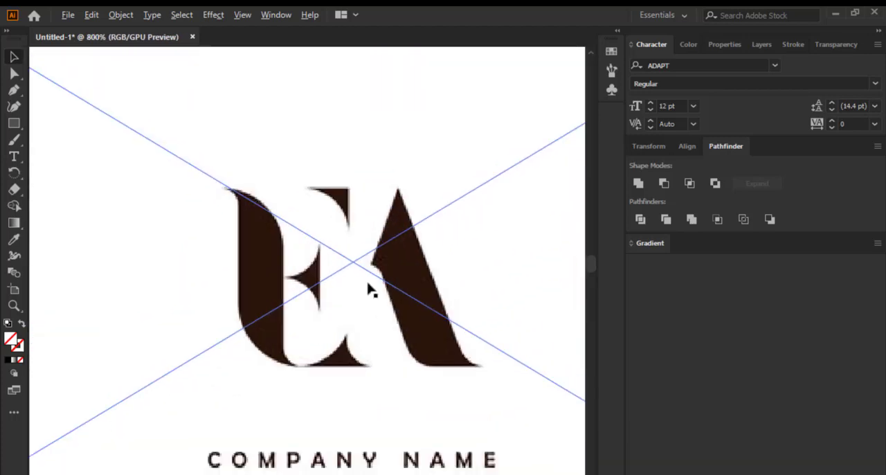
{"action": "scroll", "coordinate": [368, 288], "scroll_direction": "down", "scroll_amount": 9}
{"action": "scroll", "coordinate": [147, 250], "scroll_direction": "up", "scroll_amount": 4}
{"action": "scroll", "coordinate": [149, 246], "scroll_direction": "up", "scroll_amount": 5}
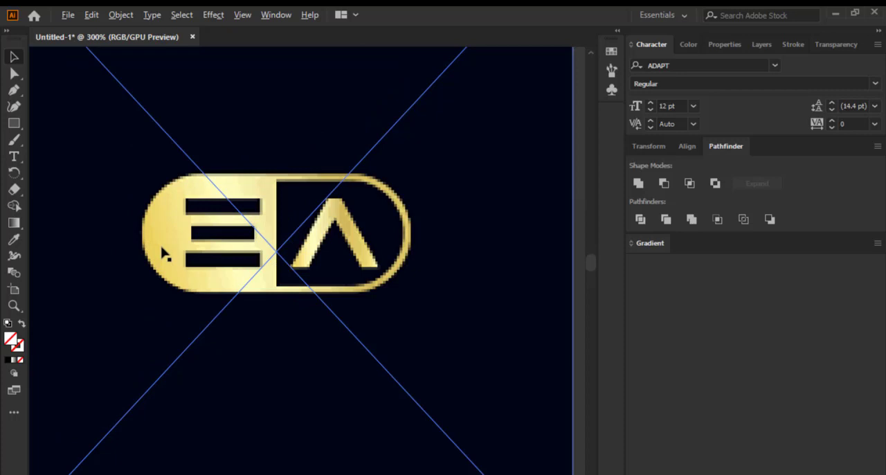
{"action": "scroll", "coordinate": [172, 253], "scroll_direction": "down", "scroll_amount": 3}
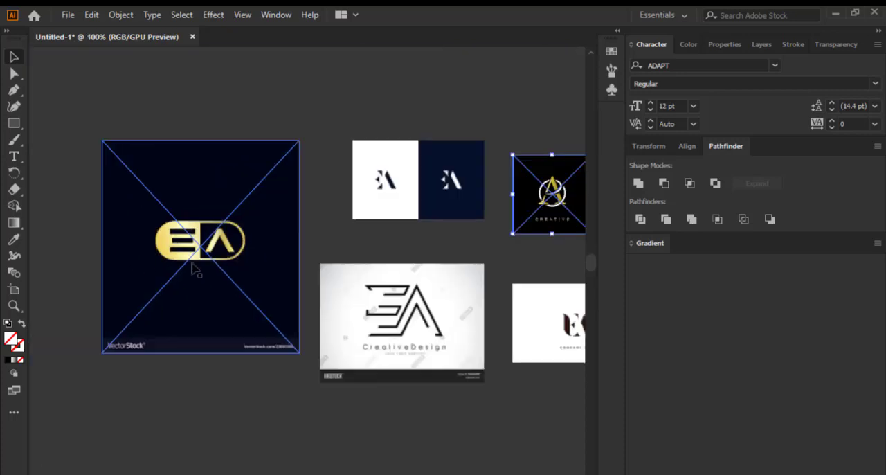
{"action": "scroll", "coordinate": [195, 270], "scroll_direction": "down", "scroll_amount": 1}
{"action": "scroll", "coordinate": [173, 250], "scroll_direction": "up", "scroll_amount": 4}
{"action": "scroll", "coordinate": [168, 237], "scroll_direction": "down", "scroll_amount": 4}
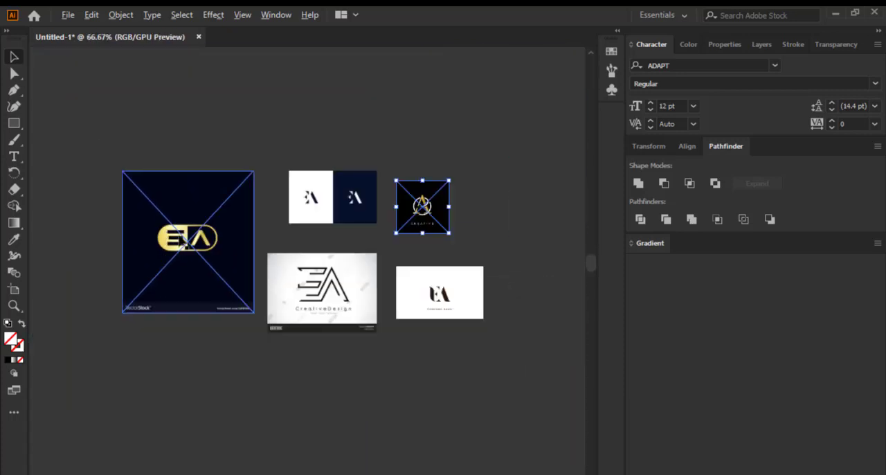
{"action": "scroll", "coordinate": [348, 294], "scroll_direction": "up", "scroll_amount": 3}
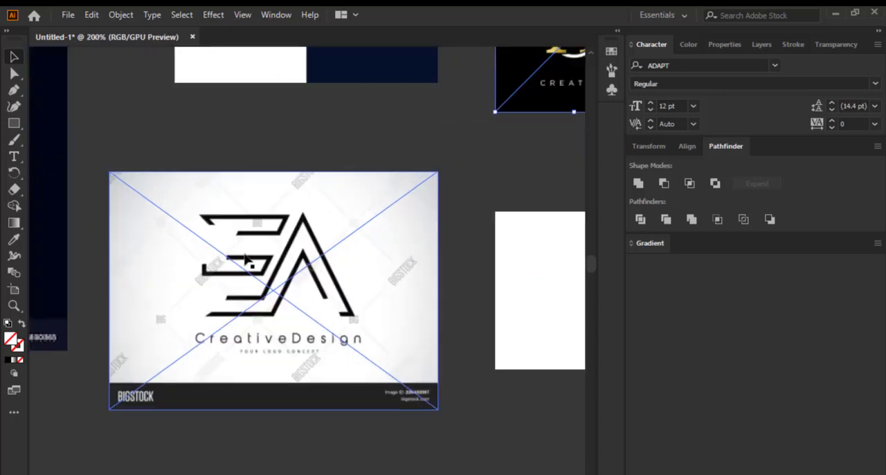
{"action": "scroll", "coordinate": [208, 222], "scroll_direction": "up", "scroll_amount": 1}
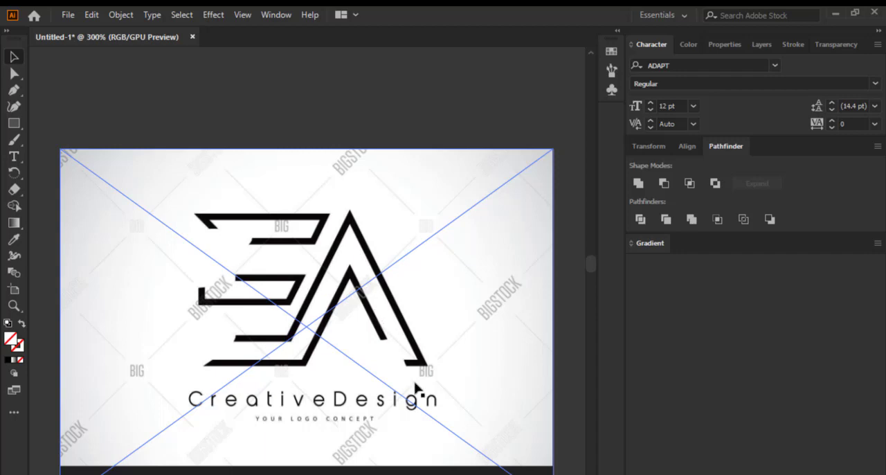
{"action": "scroll", "coordinate": [284, 310], "scroll_direction": "down", "scroll_amount": 3}
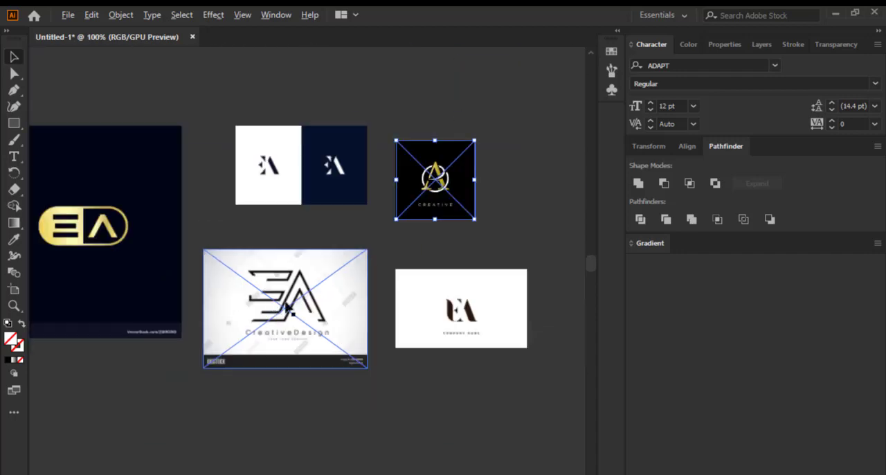
Inspect the letter shapes of the Company Name EA, the ringed gold A and the white-and-navy EA references
{"action": "scroll", "coordinate": [425, 321], "scroll_direction": "up", "scroll_amount": 3}
{"action": "scroll", "coordinate": [387, 309], "scroll_direction": "down", "scroll_amount": 3}
{"action": "scroll", "coordinate": [388, 310], "scroll_direction": "up", "scroll_amount": 5}
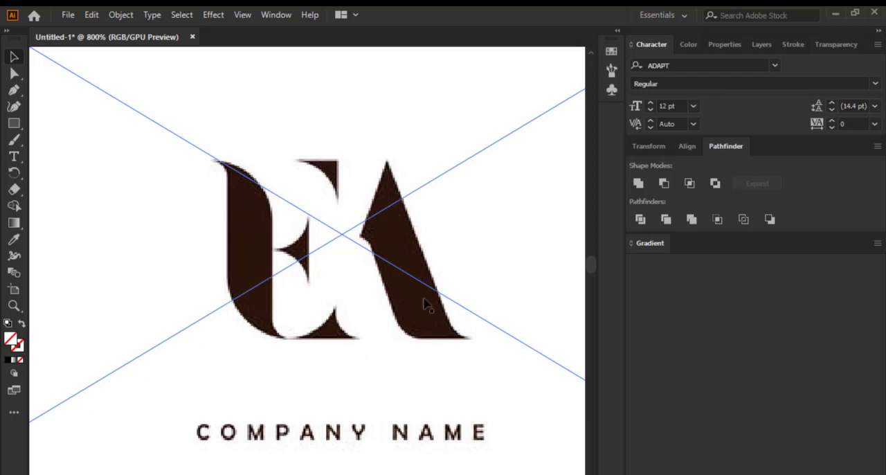
{"action": "scroll", "coordinate": [442, 339], "scroll_direction": "down", "scroll_amount": 5}
{"action": "scroll", "coordinate": [368, 127], "scroll_direction": "up", "scroll_amount": 3}
{"action": "scroll", "coordinate": [368, 197], "scroll_direction": "down", "scroll_amount": 3}
{"action": "scroll", "coordinate": [376, 135], "scroll_direction": "up", "scroll_amount": 3}
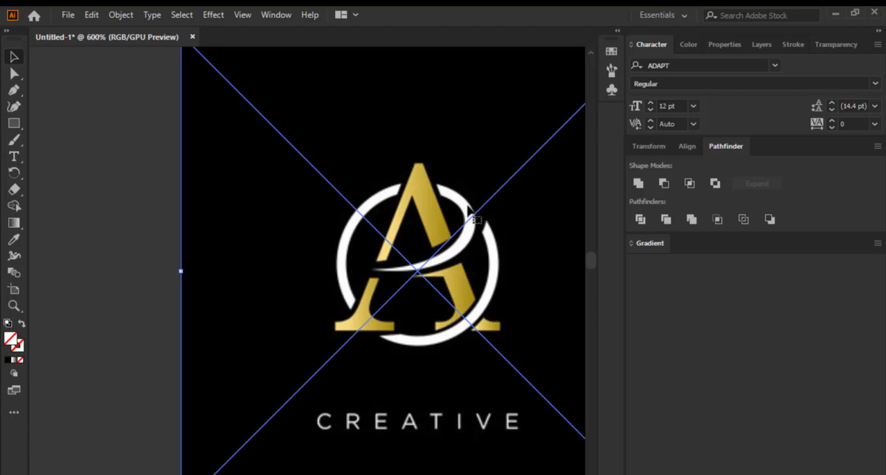
{"action": "scroll", "coordinate": [499, 236], "scroll_direction": "down", "scroll_amount": 3}
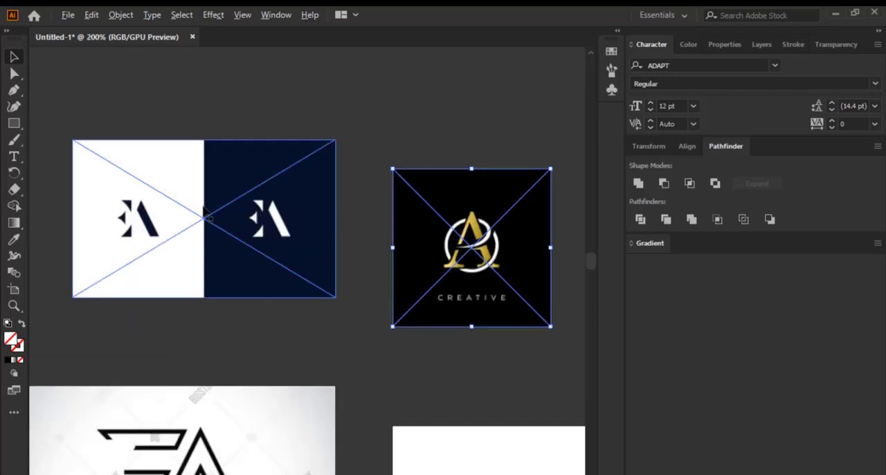
{"action": "scroll", "coordinate": [171, 206], "scroll_direction": "up", "scroll_amount": 3}
{"action": "scroll", "coordinate": [445, 215], "scroll_direction": "down", "scroll_amount": 4}
{"action": "scroll", "coordinate": [437, 219], "scroll_direction": "down", "scroll_amount": 5}
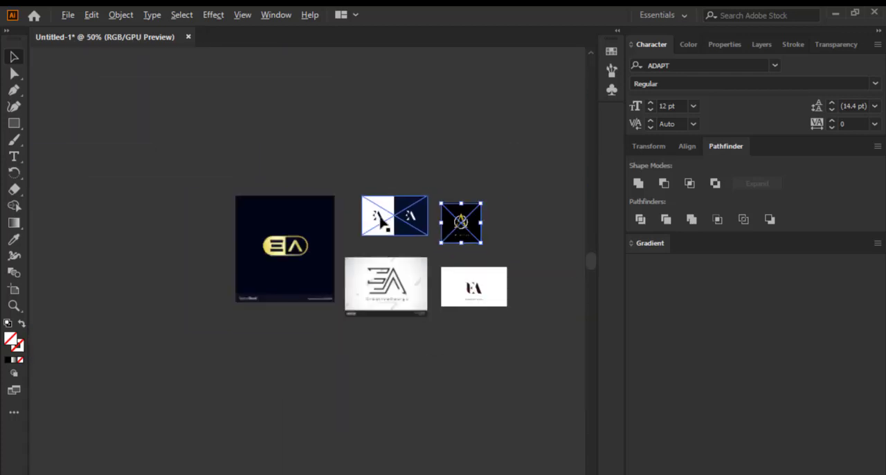
Delete the white-and-navy EA reference image from the group of logo samples
{"action": "left_click_drag", "start_coordinate": [386, 220], "coordinate": [391, 222]}
{"action": "key", "text": "Delete"}
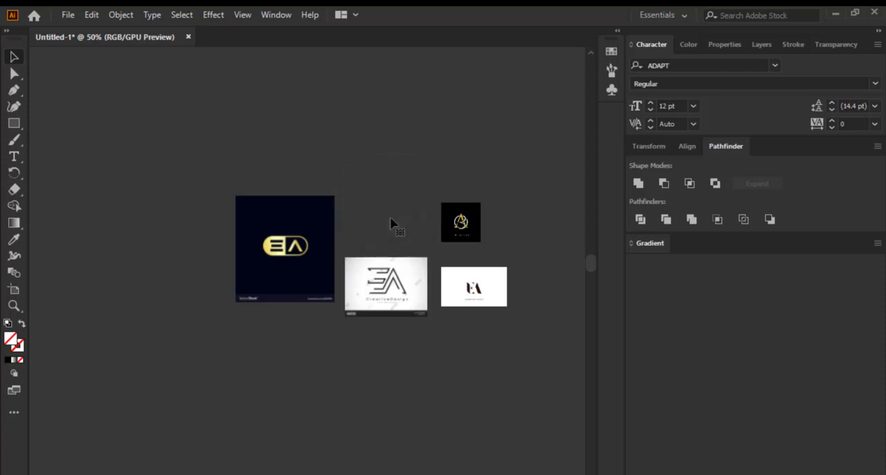
{"action": "key", "text": "ctrl+z"}
{"action": "scroll", "coordinate": [390, 261], "scroll_direction": "up", "scroll_amount": 2}
{"action": "scroll", "coordinate": [380, 235], "scroll_direction": "down", "scroll_amount": 1}
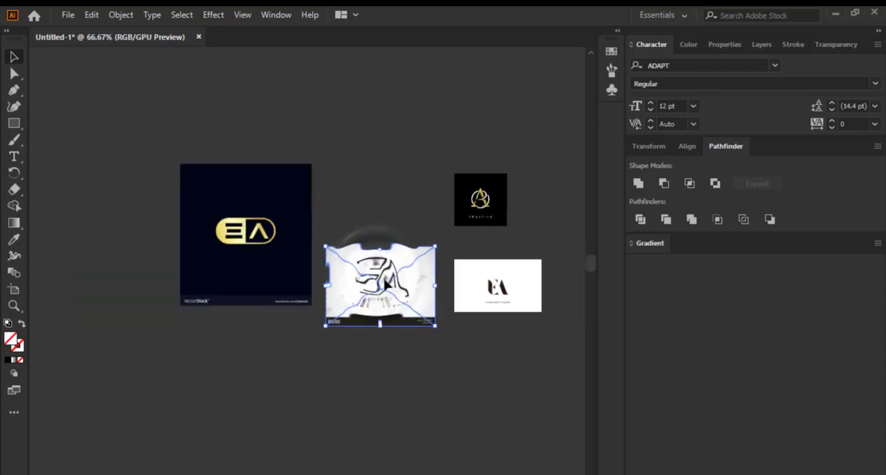
Regroup the reference images: line-art EA beside the navy image, ringed gold A next to it, and Company Name EA beneath the line-art one
{"action": "left_click_drag", "start_coordinate": [386, 283], "coordinate": [374, 304]}
{"action": "left_click_drag", "start_coordinate": [376, 308], "coordinate": [381, 215]}
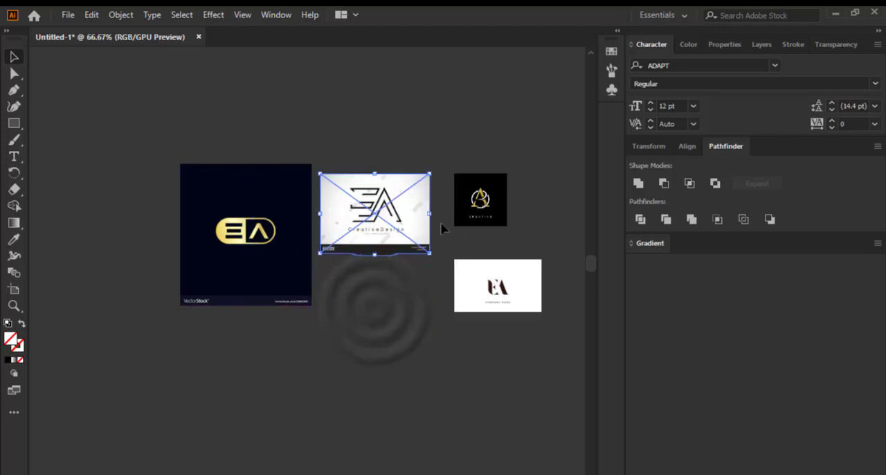
{"action": "left_click_drag", "start_coordinate": [483, 209], "coordinate": [466, 227]}
{"action": "left_click_drag", "start_coordinate": [509, 290], "coordinate": [380, 289]}
Review the rearranged references, comparing the gold capsule EA with the ringed gold A design
{"action": "scroll", "coordinate": [288, 273], "scroll_direction": "up", "scroll_amount": 2}
{"action": "scroll", "coordinate": [305, 275], "scroll_direction": "down", "scroll_amount": 1}
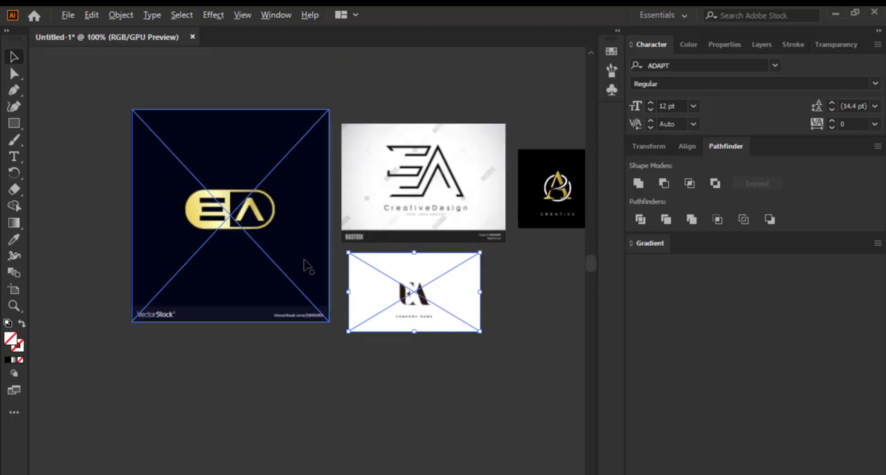
{"action": "scroll", "coordinate": [305, 267], "scroll_direction": "down", "scroll_amount": 1}
{"action": "scroll", "coordinate": [280, 238], "scroll_direction": "up", "scroll_amount": 2}
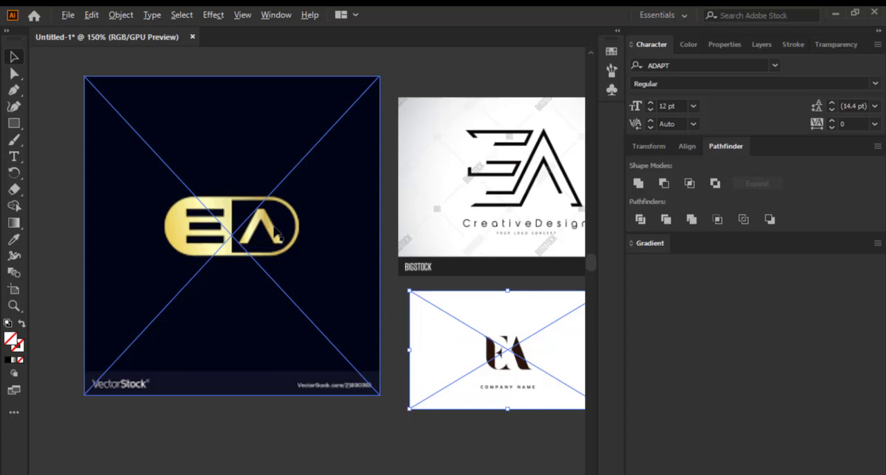
{"action": "scroll", "coordinate": [275, 234], "scroll_direction": "down", "scroll_amount": 3}
{"action": "scroll", "coordinate": [330, 220], "scroll_direction": "up", "scroll_amount": 2}
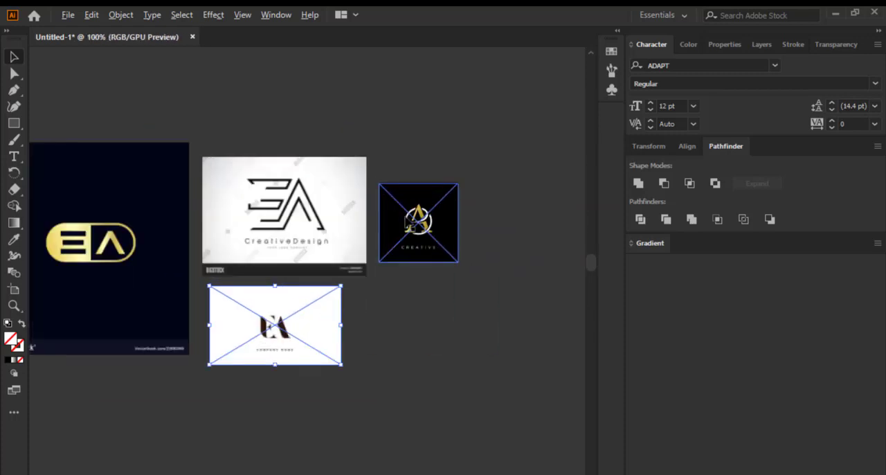
{"action": "scroll", "coordinate": [412, 220], "scroll_direction": "up", "scroll_amount": 1}
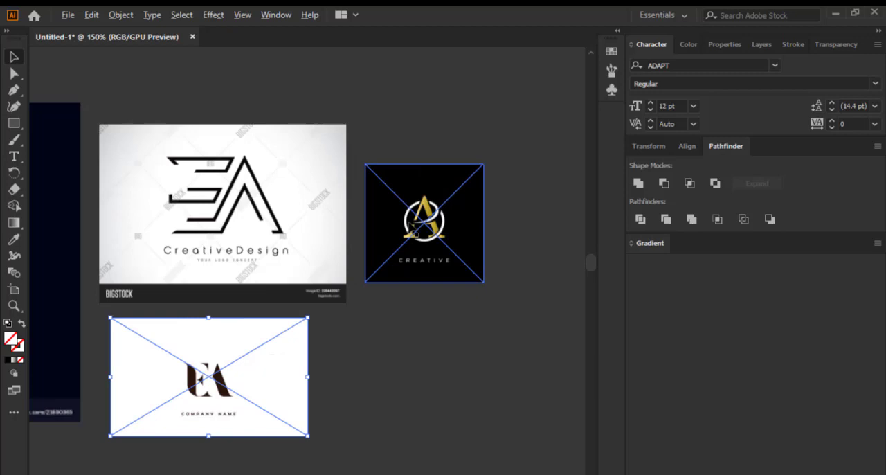
{"action": "scroll", "coordinate": [414, 228], "scroll_direction": "up", "scroll_amount": 1}
{"action": "scroll", "coordinate": [415, 231], "scroll_direction": "down", "scroll_amount": 2}
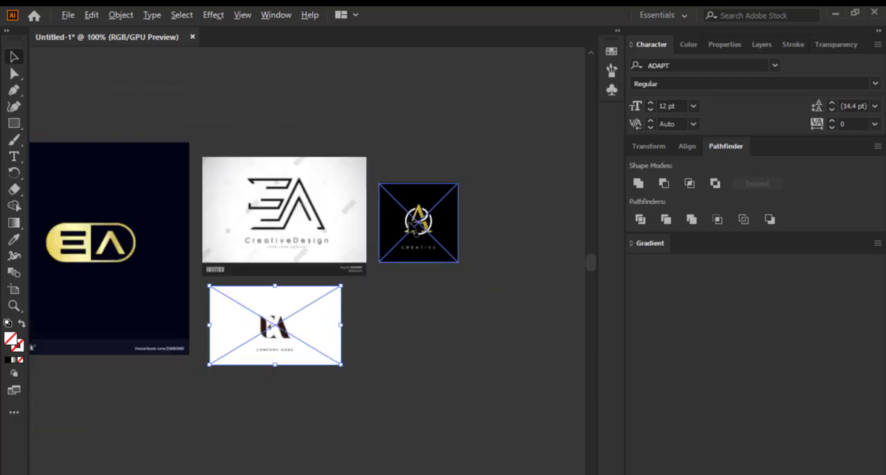
{"action": "scroll", "coordinate": [416, 229], "scroll_direction": "up", "scroll_amount": 2}
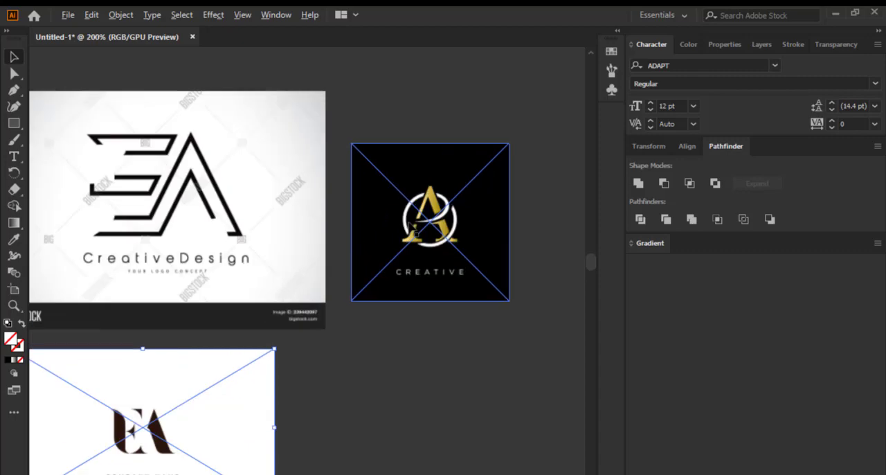
{"action": "scroll", "coordinate": [416, 229], "scroll_direction": "down", "scroll_amount": 2}
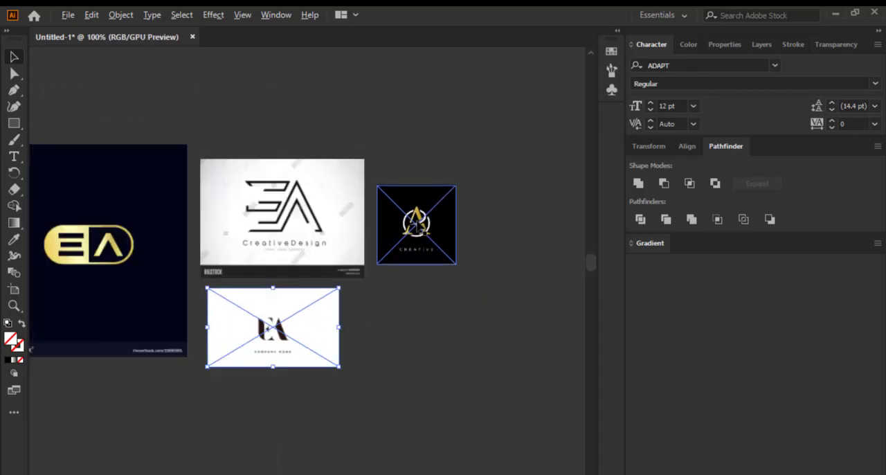
{"action": "scroll", "coordinate": [458, 234], "scroll_direction": "up", "scroll_amount": 6}
{"action": "scroll", "coordinate": [459, 234], "scroll_direction": "down", "scroll_amount": 5}
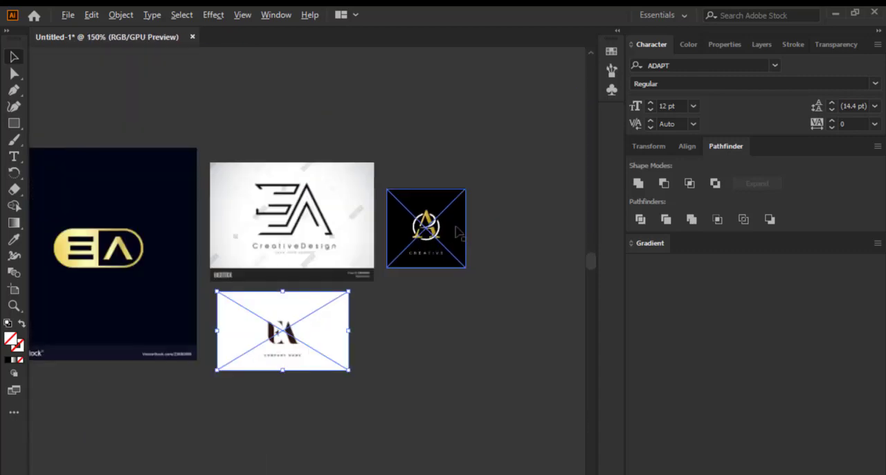
Study how the letters are built in the gold capsule EA, the line-art EA and the ringed gold A
{"action": "scroll", "coordinate": [459, 234], "scroll_direction": "down", "scroll_amount": 1}
{"action": "scroll", "coordinate": [291, 287], "scroll_direction": "up", "scroll_amount": 1}
{"action": "scroll", "coordinate": [291, 287], "scroll_direction": "up", "scroll_amount": 2}
{"action": "scroll", "coordinate": [416, 287], "scroll_direction": "down", "scroll_amount": 1}
{"action": "scroll", "coordinate": [223, 217], "scroll_direction": "up", "scroll_amount": 1}
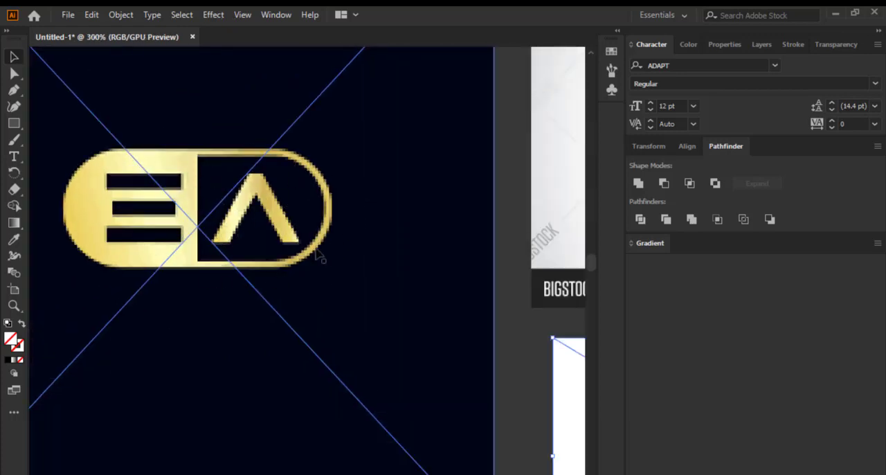
{"action": "scroll", "coordinate": [160, 233], "scroll_direction": "down", "scroll_amount": 3}
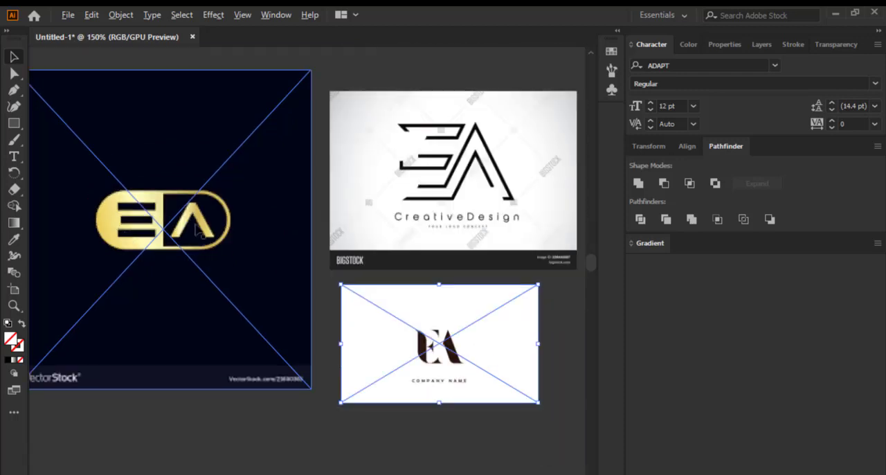
{"action": "scroll", "coordinate": [369, 248], "scroll_direction": "up", "scroll_amount": 3}
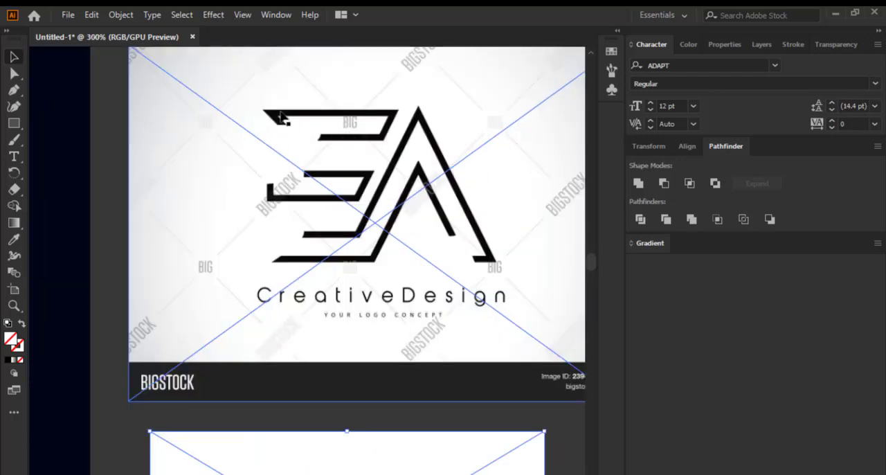
{"action": "scroll", "coordinate": [217, 195], "scroll_direction": "down", "scroll_amount": 3}
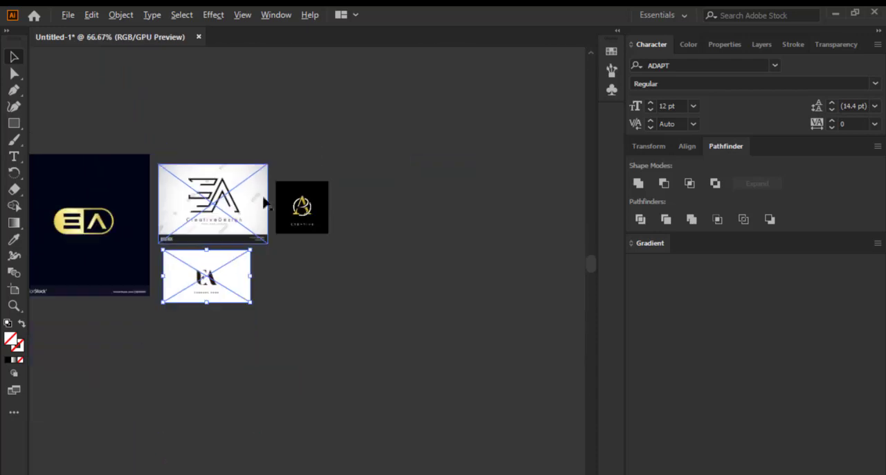
{"action": "scroll", "coordinate": [300, 206], "scroll_direction": "up", "scroll_amount": 5}
{"action": "scroll", "coordinate": [339, 284], "scroll_direction": "down", "scroll_amount": 2}
{"action": "scroll", "coordinate": [377, 312], "scroll_direction": "up", "scroll_amount": 2}
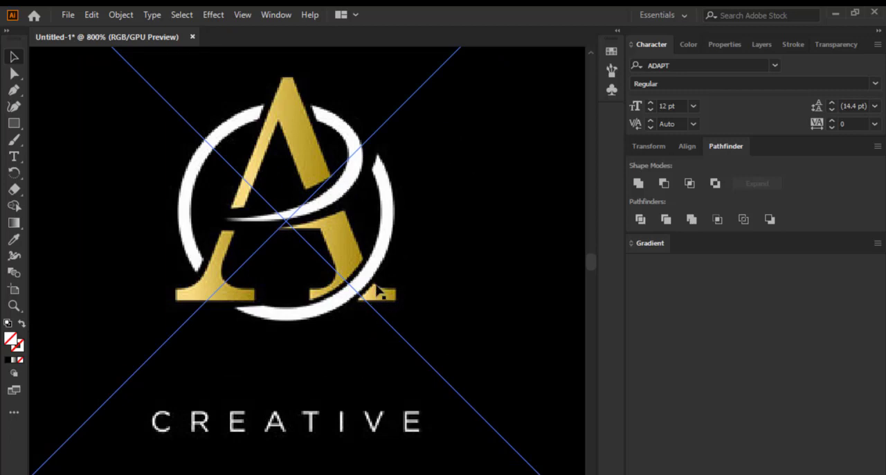
{"action": "scroll", "coordinate": [370, 273], "scroll_direction": "down", "scroll_amount": 2}
{"action": "scroll", "coordinate": [302, 199], "scroll_direction": "up", "scroll_amount": 2}
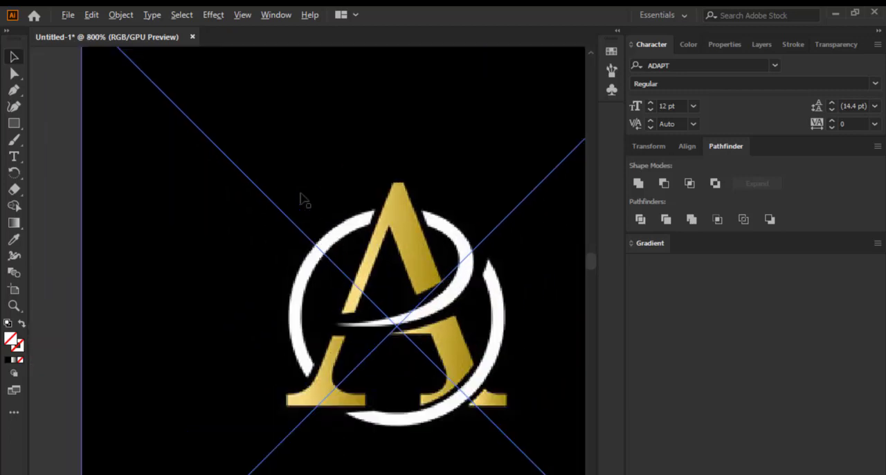
{"action": "scroll", "coordinate": [416, 235], "scroll_direction": "down", "scroll_amount": 4}
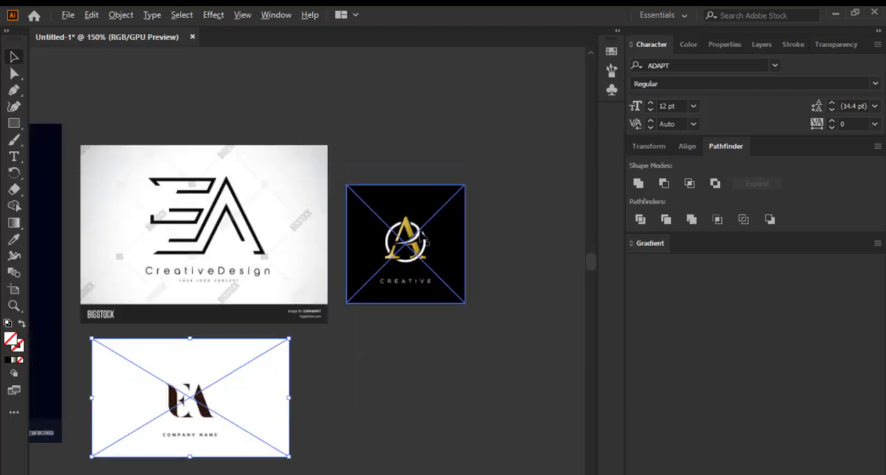
Compare the four remaining reference logos once more, checking the ring and letter overlap of the gold A closely
{"action": "scroll", "coordinate": [405, 250], "scroll_direction": "up", "scroll_amount": 1}
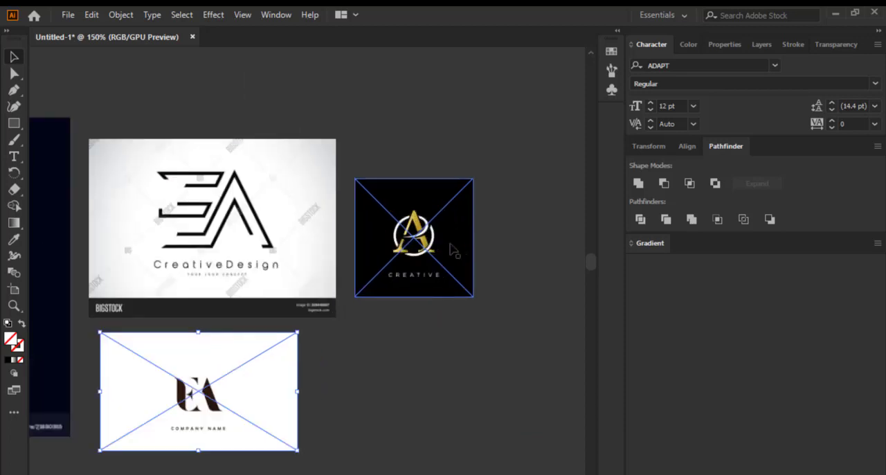
{"action": "scroll", "coordinate": [453, 250], "scroll_direction": "down", "scroll_amount": 3}
{"action": "scroll", "coordinate": [438, 235], "scroll_direction": "up", "scroll_amount": 1}
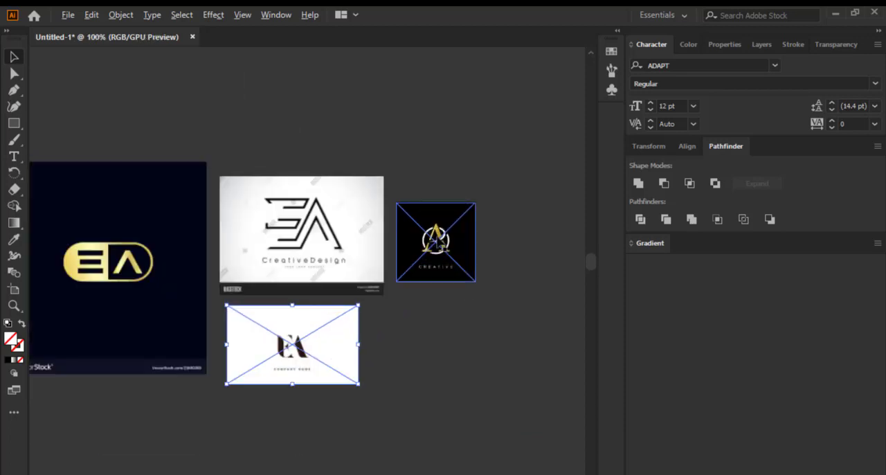
{"action": "scroll", "coordinate": [115, 273], "scroll_direction": "up", "scroll_amount": 1}
{"action": "scroll", "coordinate": [116, 273], "scroll_direction": "down", "scroll_amount": 1}
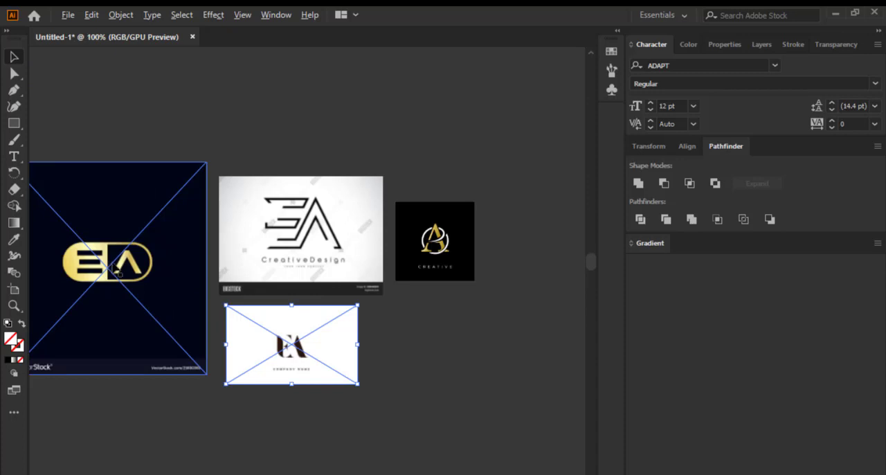
{"action": "scroll", "coordinate": [478, 255], "scroll_direction": "up", "scroll_amount": 4}
{"action": "scroll", "coordinate": [331, 272], "scroll_direction": "down", "scroll_amount": 4}
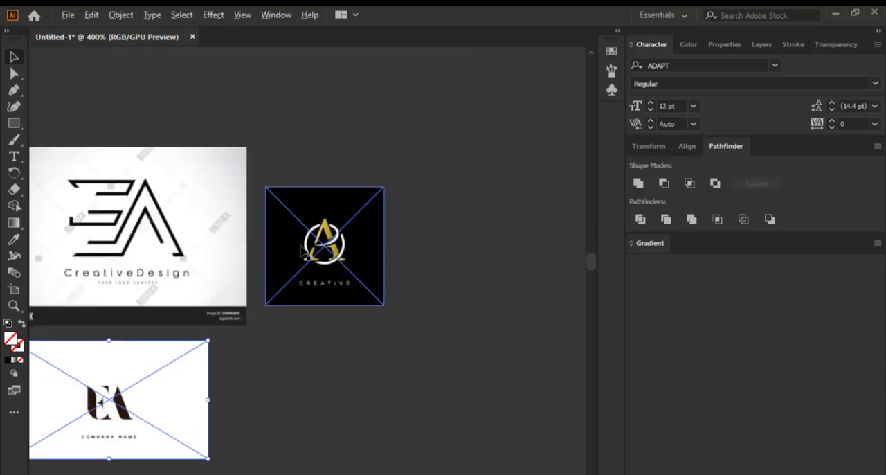
{"action": "scroll", "coordinate": [355, 234], "scroll_direction": "up", "scroll_amount": 5}
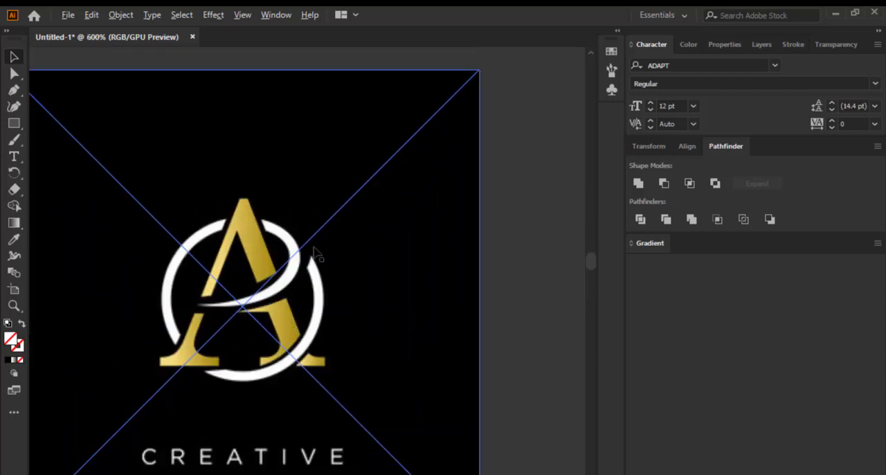
{"action": "scroll", "coordinate": [315, 255], "scroll_direction": "down", "scroll_amount": 3}
{"action": "scroll", "coordinate": [241, 219], "scroll_direction": "down", "scroll_amount": 4}
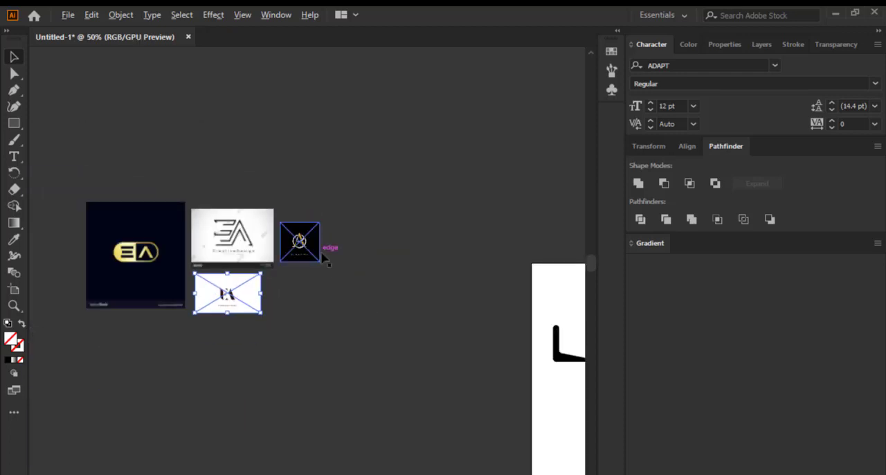
Duplicate the ringed gold A reference image, placing the copy beside the original
{"action": "scroll", "coordinate": [323, 250], "scroll_direction": "up", "scroll_amount": 4}
{"action": "left_click", "coordinate": [252, 227]}
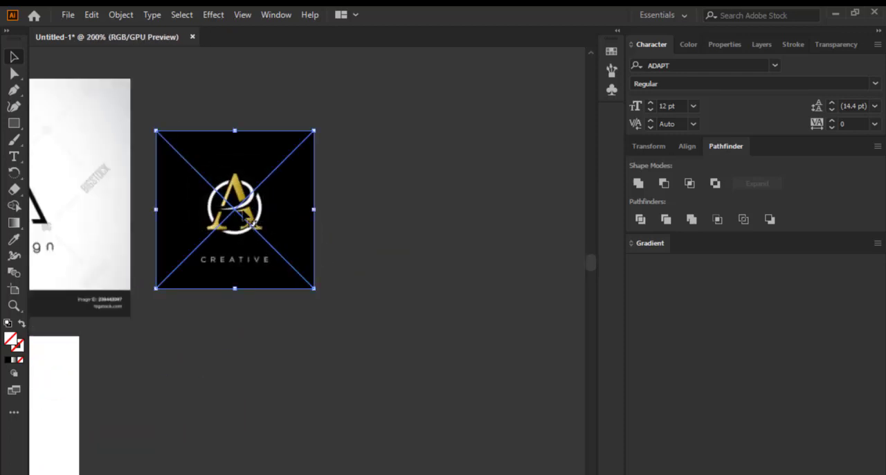
{"action": "left_click_drag", "start_coordinate": [236, 195], "coordinate": [285, 212]}
{"action": "key", "text": "ctrl+z"}
{"action": "left_click_drag", "start_coordinate": [227, 218], "coordinate": [410, 231]}
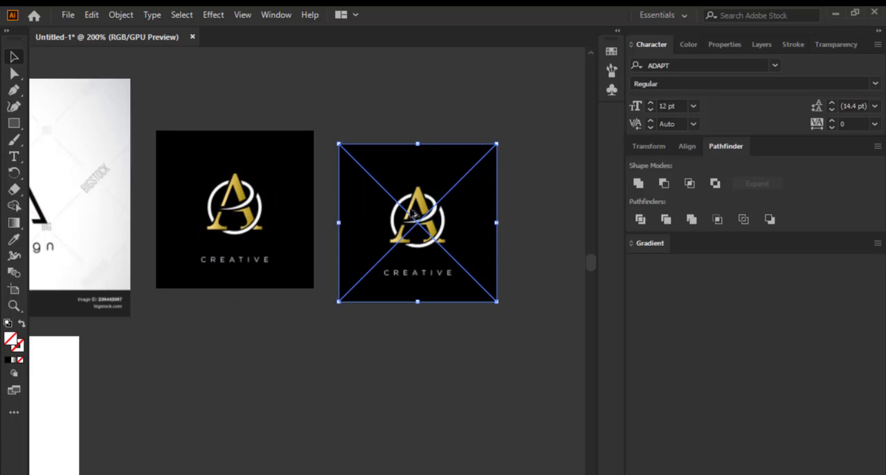
Move the ringed gold A copy away from the other references into the empty canvas space beside the artboard
{"action": "left_click_drag", "start_coordinate": [413, 220], "coordinate": [245, 389]}
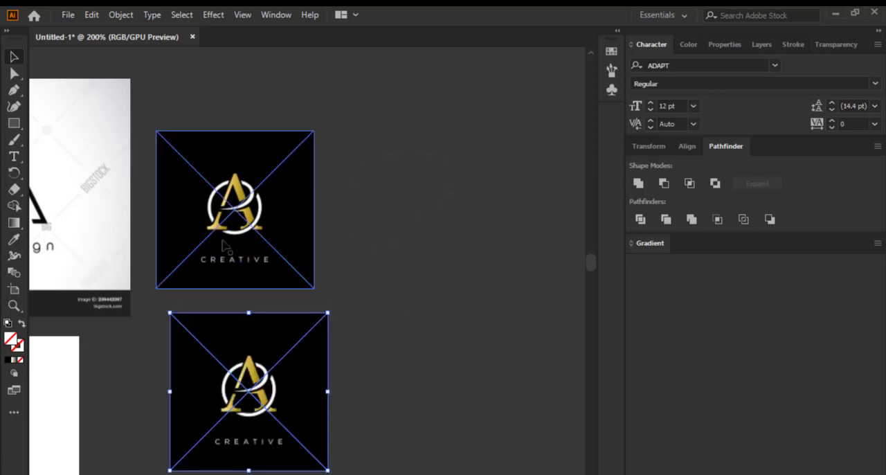
{"action": "scroll", "coordinate": [189, 332], "scroll_direction": "down", "scroll_amount": 4}
{"action": "scroll", "coordinate": [182, 321], "scroll_direction": "up", "scroll_amount": 3}
{"action": "left_click_drag", "start_coordinate": [182, 321], "coordinate": [475, 208]}
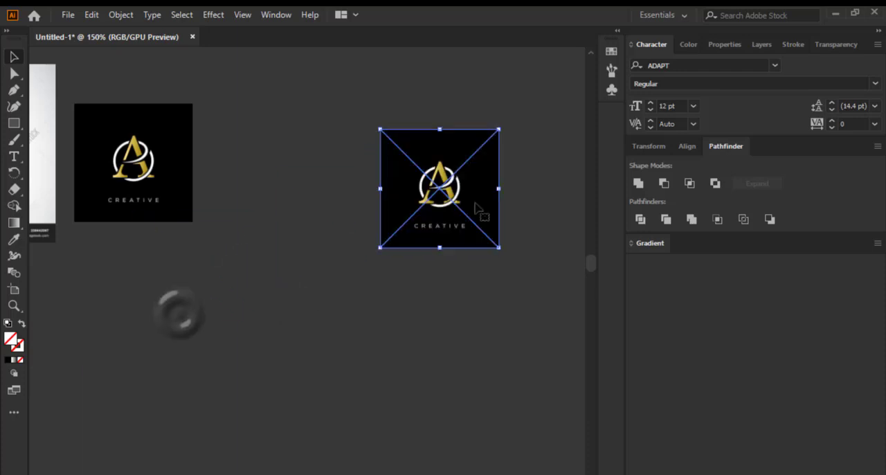
{"action": "left_click_drag", "start_coordinate": [405, 175], "coordinate": [374, 159]}
{"action": "left_click_drag", "start_coordinate": [395, 117], "coordinate": [391, 170]}
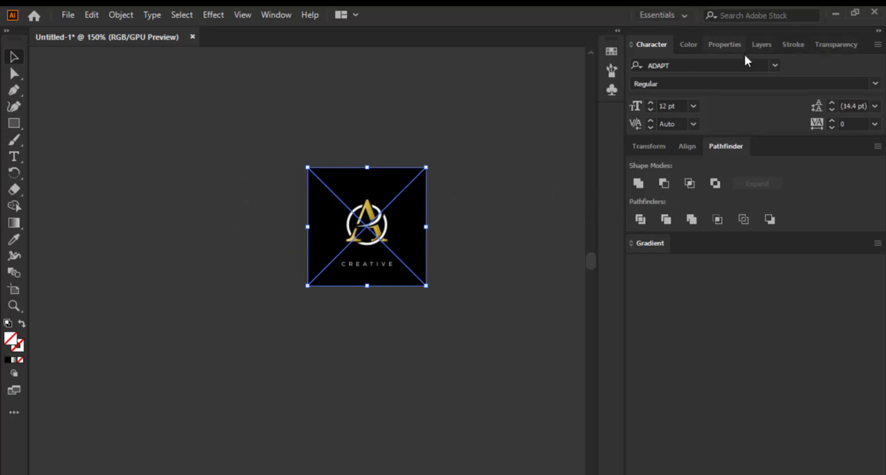
Show the gold A copy's properties and examine closely how its ring and letter strokes interlock
{"action": "left_click", "coordinate": [721, 45]}
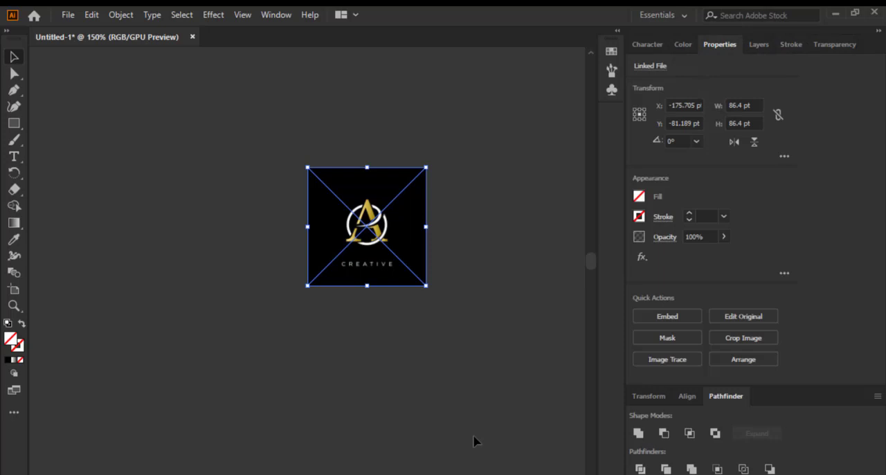
{"action": "scroll", "coordinate": [386, 156], "scroll_direction": "up", "scroll_amount": 3}
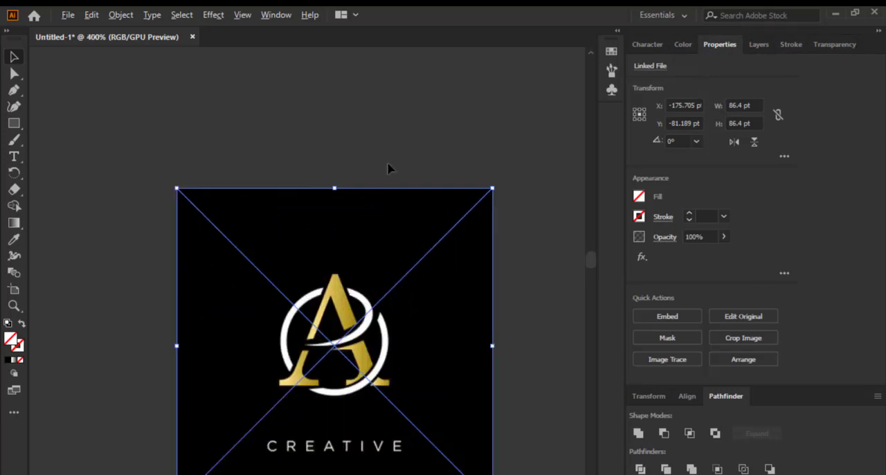
{"action": "scroll", "coordinate": [379, 179], "scroll_direction": "down", "scroll_amount": 2}
{"action": "scroll", "coordinate": [360, 303], "scroll_direction": "up", "scroll_amount": 1}
{"action": "scroll", "coordinate": [423, 280], "scroll_direction": "up", "scroll_amount": 1}
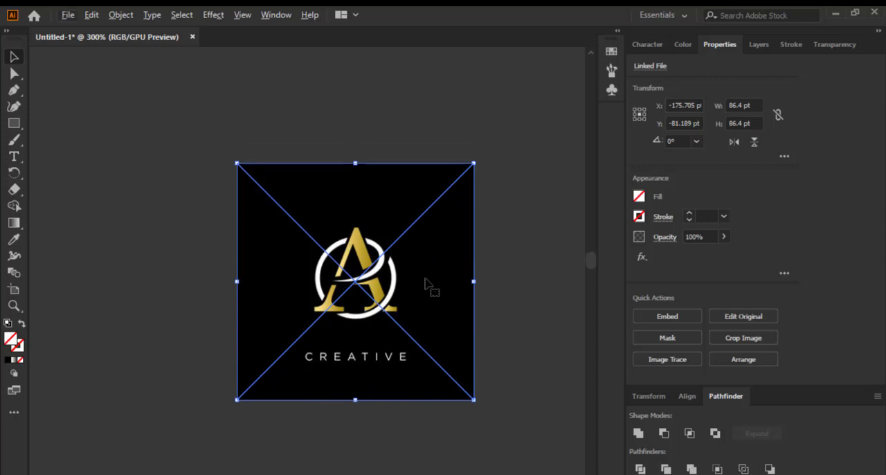
{"action": "left_click_drag", "start_coordinate": [376, 257], "coordinate": [321, 196]}
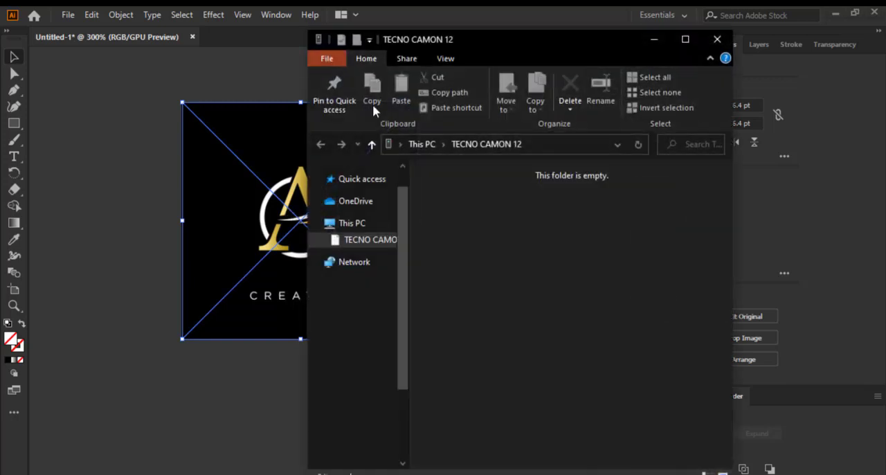
{"action": "left_click", "coordinate": [221, 87]}
{"action": "key", "text": "ctrl+plus"}
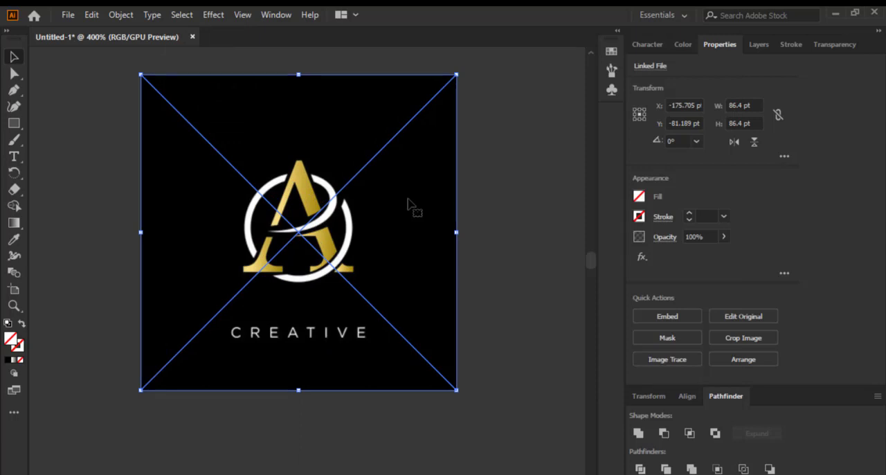
{"action": "scroll", "coordinate": [303, 180], "scroll_direction": "up", "scroll_amount": 1}
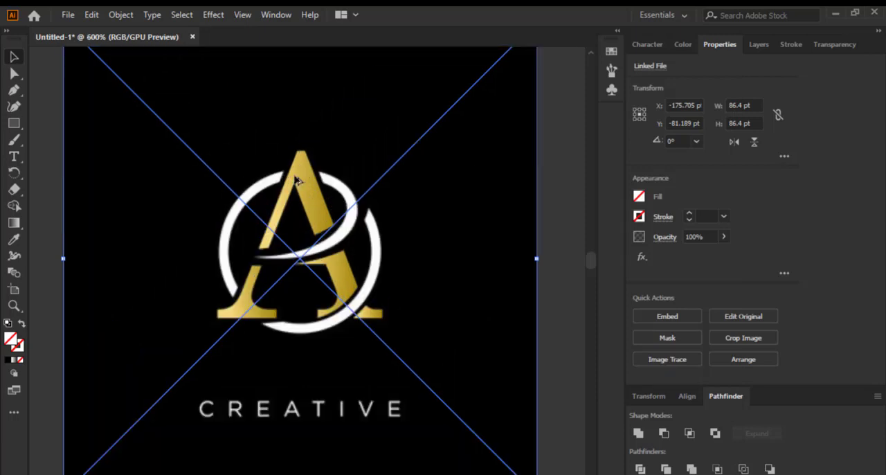
{"action": "scroll", "coordinate": [304, 180], "scroll_direction": "down", "scroll_amount": 1}
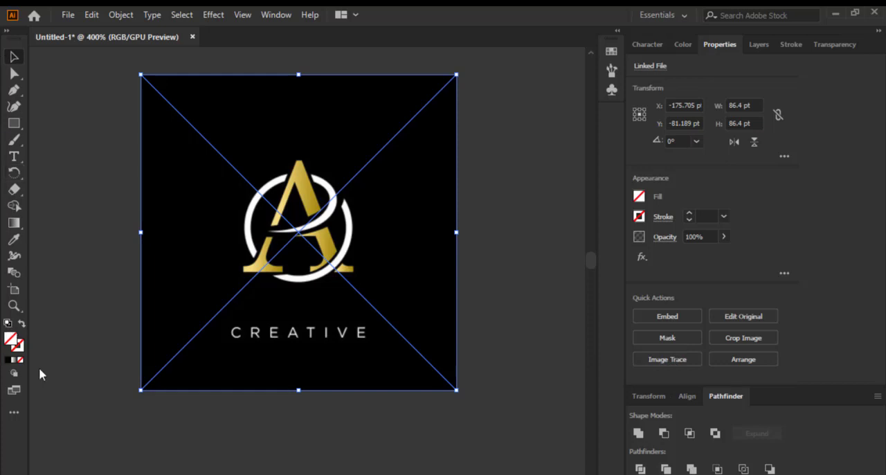
Try an Image Trace of the gold A copy with the Sketched Art preset and inspect the traced shapes
{"action": "left_click", "coordinate": [684, 366]}
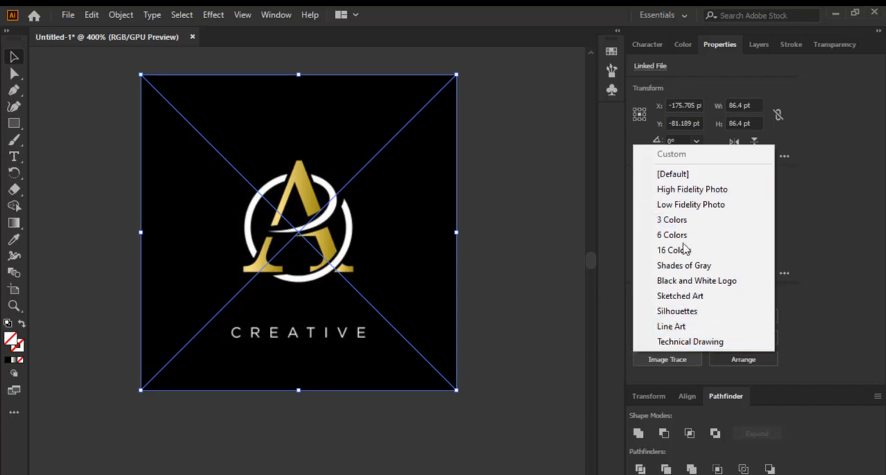
{"action": "left_click", "coordinate": [678, 298]}
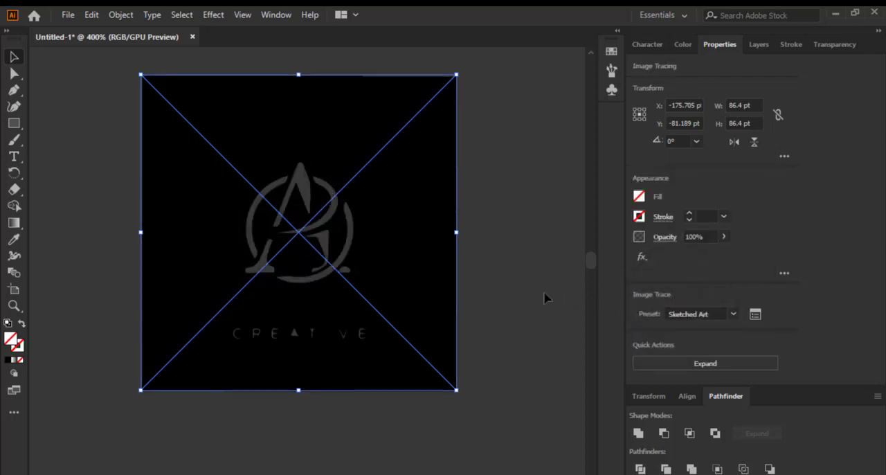
{"action": "scroll", "coordinate": [387, 238], "scroll_direction": "down", "scroll_amount": 2}
{"action": "scroll", "coordinate": [307, 224], "scroll_direction": "up", "scroll_amount": 6}
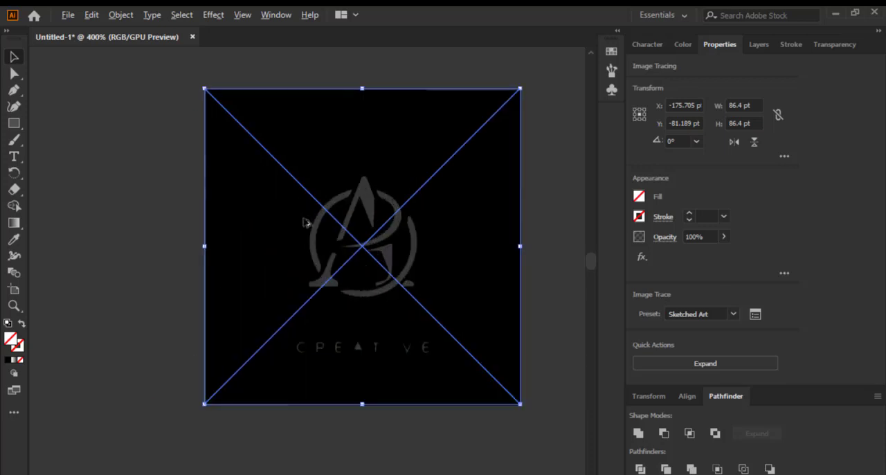
{"action": "scroll", "coordinate": [340, 291], "scroll_direction": "down", "scroll_amount": 1}
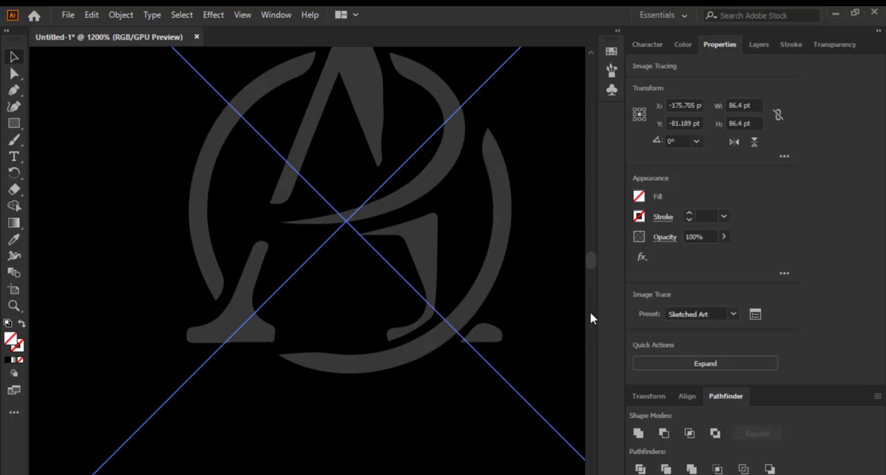
{"action": "key", "text": "ctrl+z"}
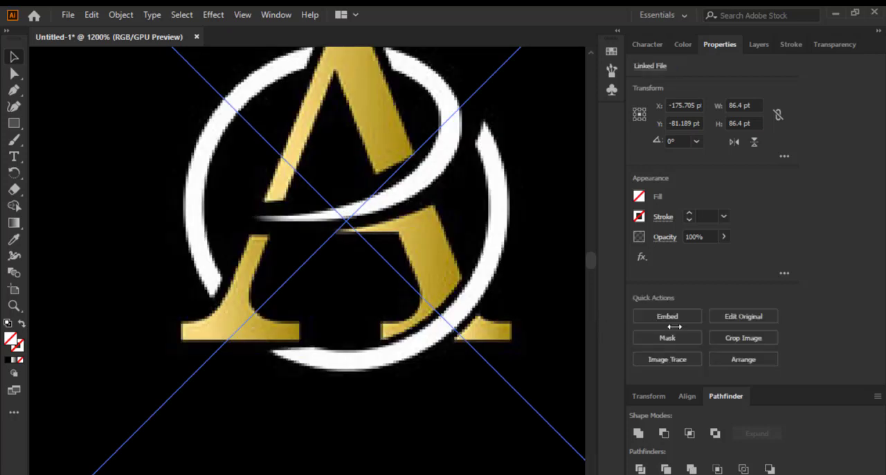
Try tracing the gold A copy with the [Default] Image Trace preset
{"action": "left_click", "coordinate": [653, 359]}
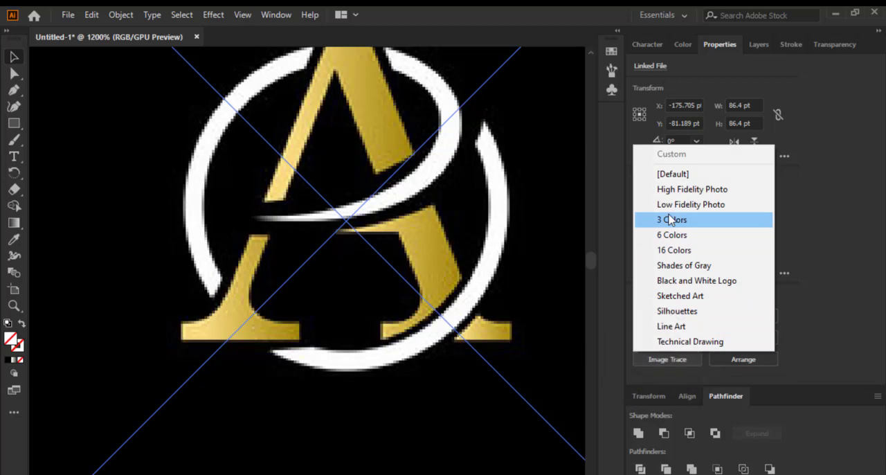
{"action": "left_click", "coordinate": [669, 174]}
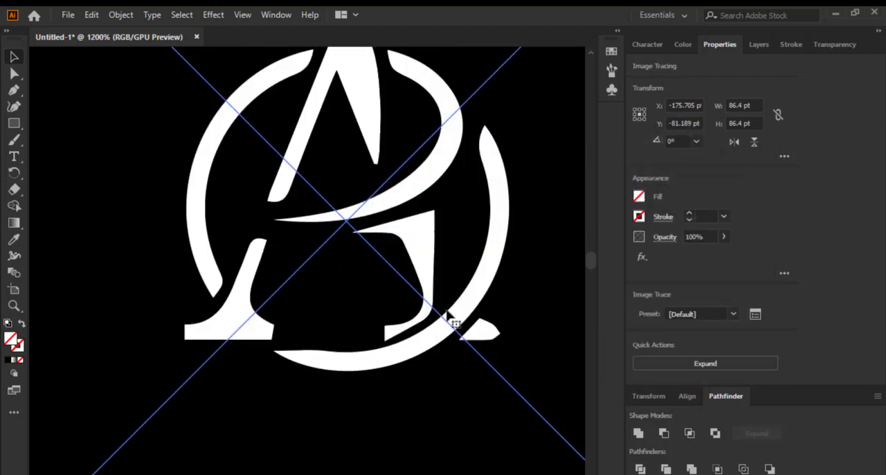
{"action": "key", "text": "ctrl+z"}
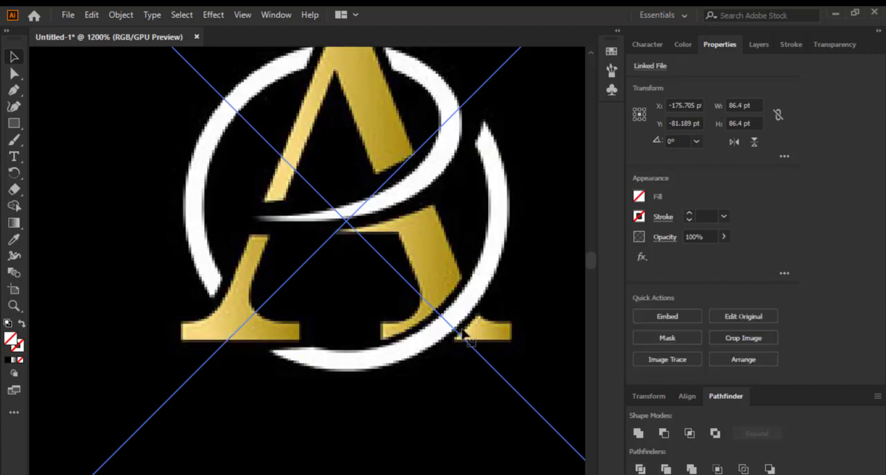
Trace the gold A copy with the Low Fidelity Photo preset and inspect the resulting letter edges
{"action": "left_click", "coordinate": [653, 359]}
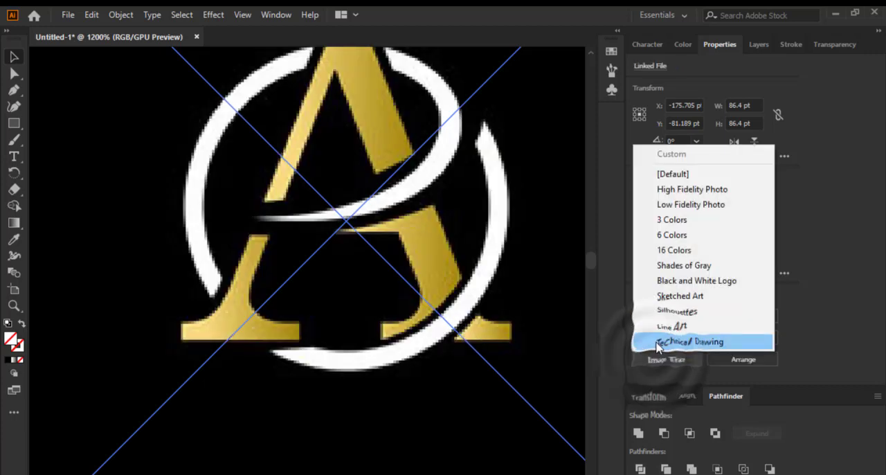
{"action": "left_click", "coordinate": [669, 208]}
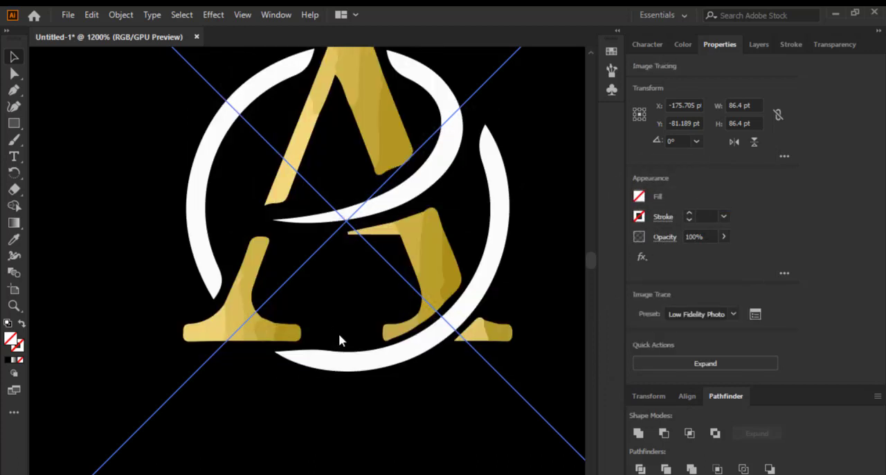
{"action": "scroll", "coordinate": [329, 344], "scroll_direction": "down", "scroll_amount": 1}
{"action": "scroll", "coordinate": [365, 268], "scroll_direction": "up", "scroll_amount": 1}
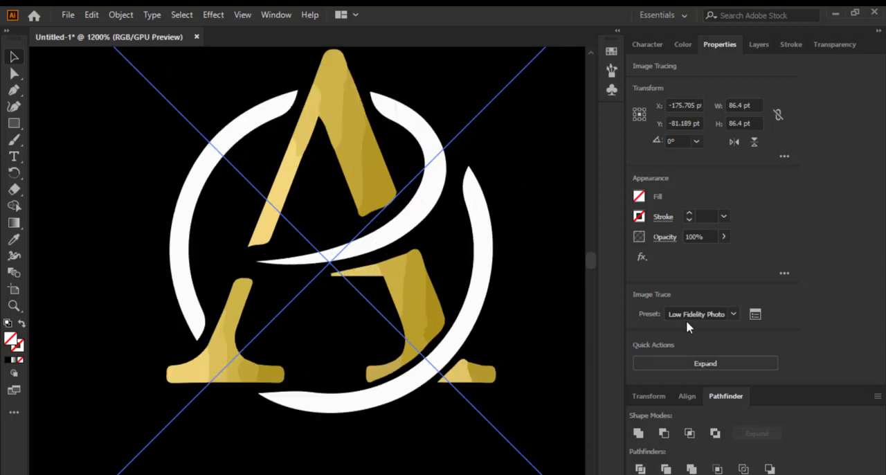
Try the Shades of Gray preset on the gold A trace and revert the copy to the untraced image
{"action": "left_click", "coordinate": [734, 314]}
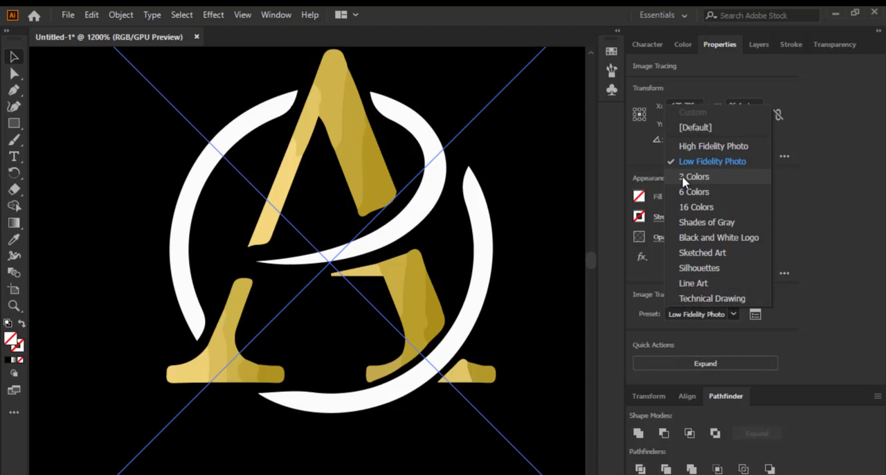
{"action": "left_click", "coordinate": [695, 219]}
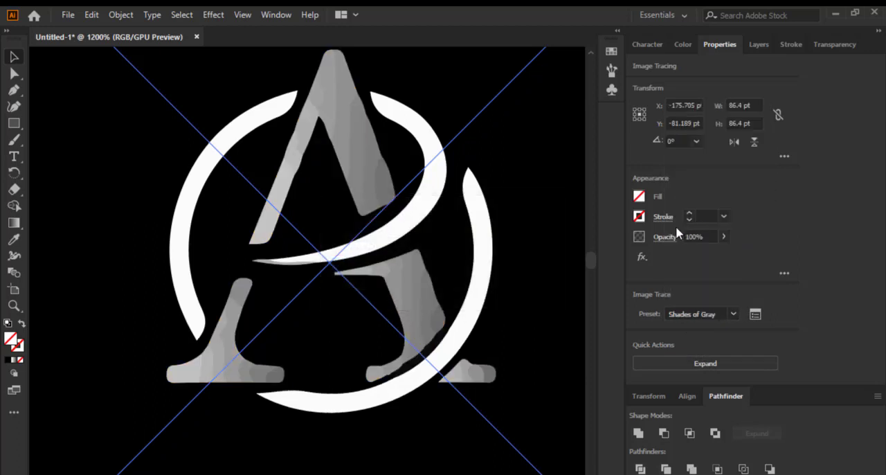
{"action": "left_click", "coordinate": [733, 315]}
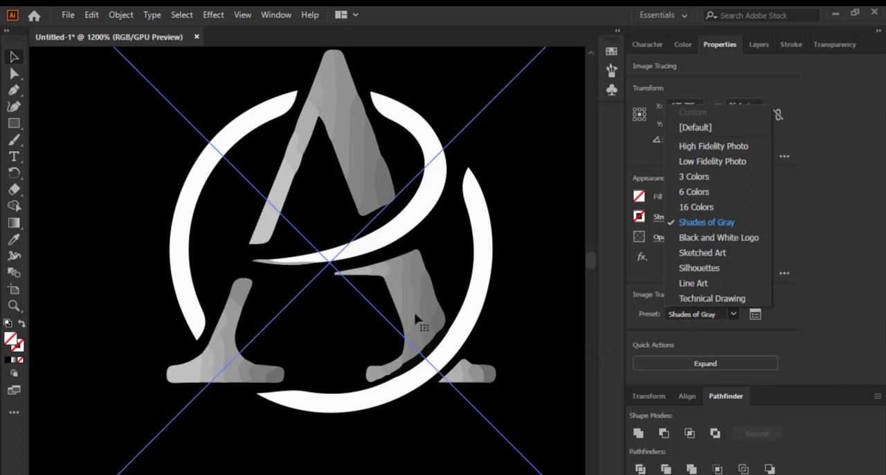
{"action": "left_click", "coordinate": [532, 280]}
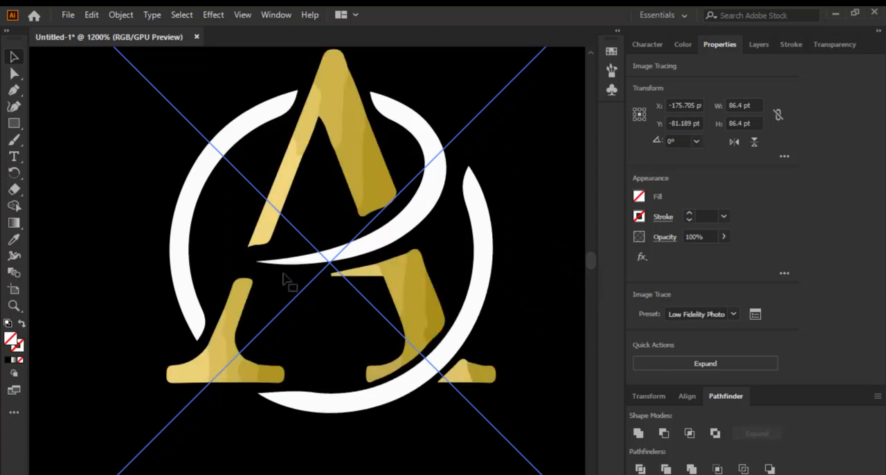
{"action": "scroll", "coordinate": [286, 279], "scroll_direction": "down", "scroll_amount": 3}
{"action": "scroll", "coordinate": [304, 266], "scroll_direction": "up", "scroll_amount": 2}
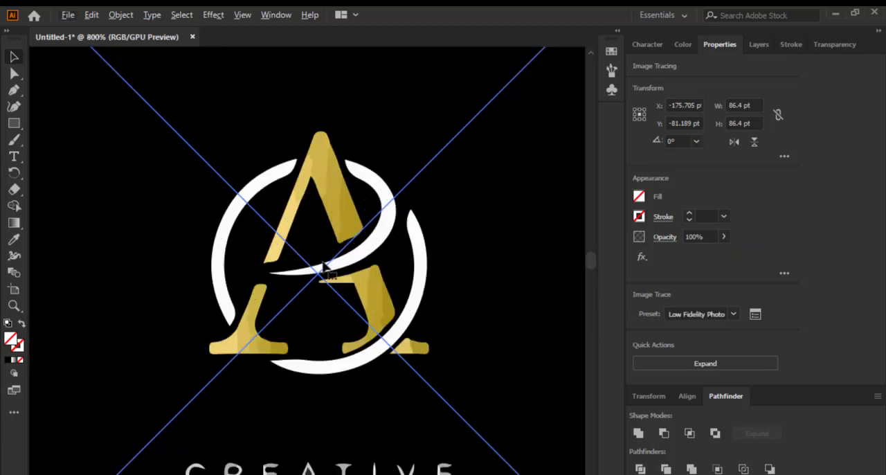
{"action": "key", "text": "ctrl+z"}
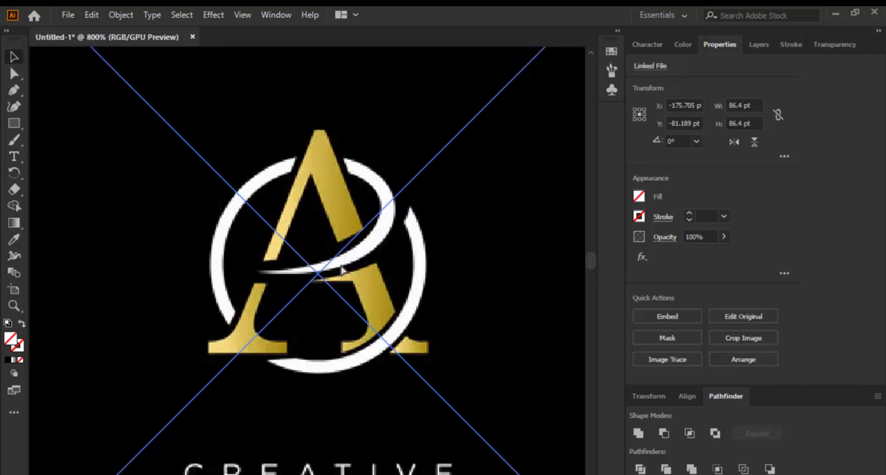
Duplicate the Company Name EA reference image, placing the copy below the gold A copy
{"action": "scroll", "coordinate": [325, 263], "scroll_direction": "down", "scroll_amount": 10}
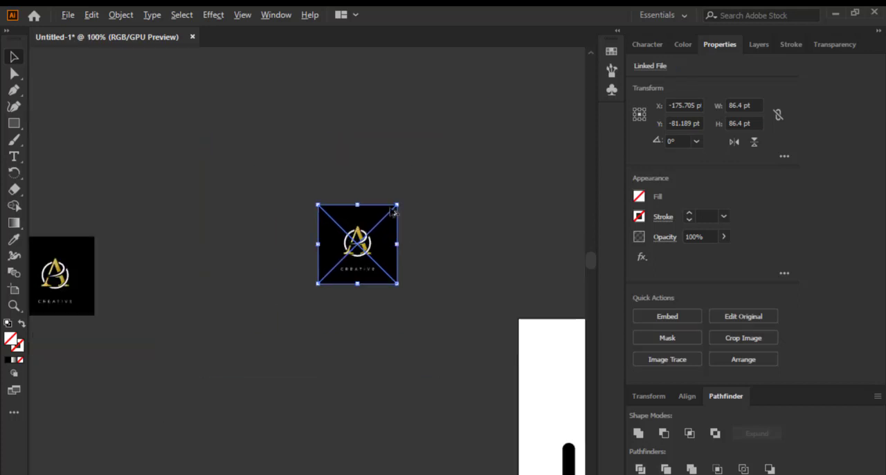
{"action": "scroll", "coordinate": [310, 234], "scroll_direction": "up", "scroll_amount": 9}
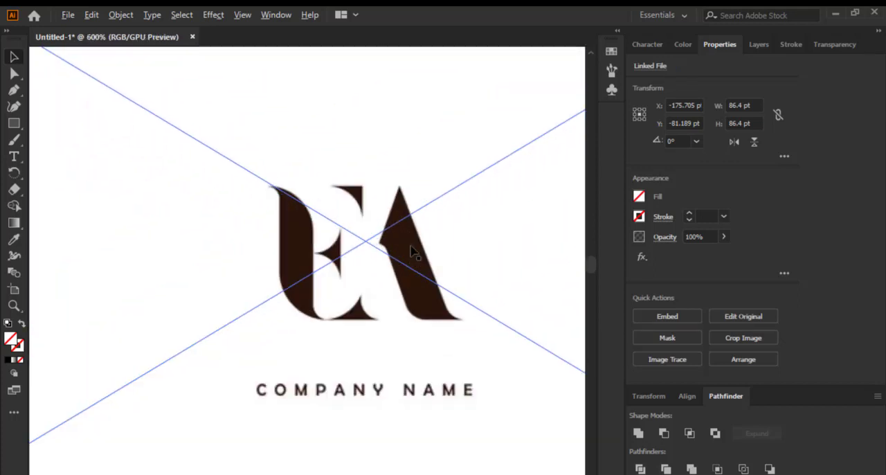
{"action": "scroll", "coordinate": [360, 237], "scroll_direction": "down", "scroll_amount": 4}
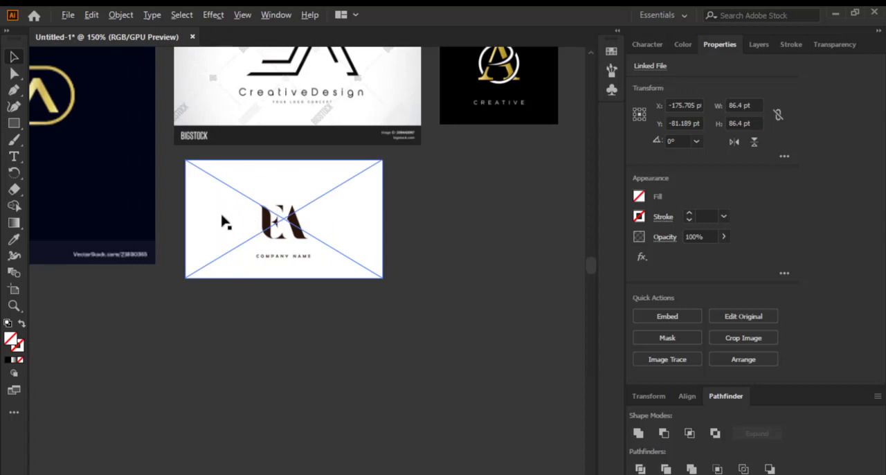
{"action": "scroll", "coordinate": [221, 217], "scroll_direction": "down", "scroll_amount": 3}
{"action": "left_click_drag", "start_coordinate": [240, 224], "coordinate": [459, 218]}
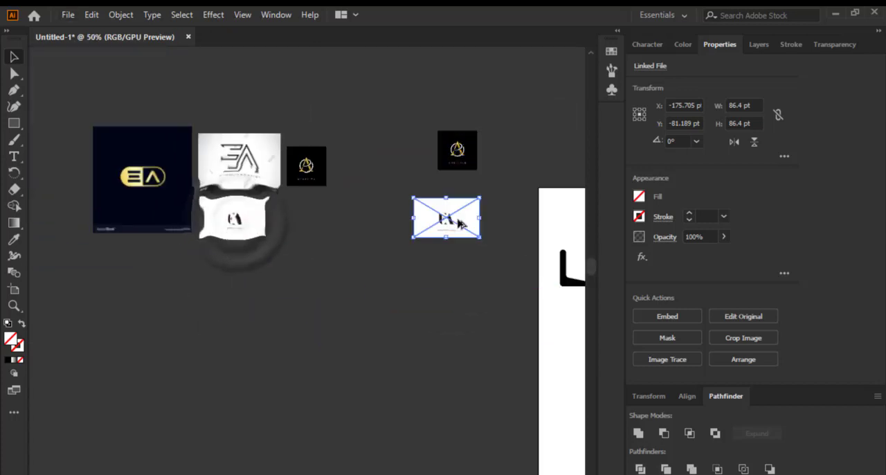
Trace the Company Name EA copy with the Sketched Art preset
{"action": "scroll", "coordinate": [459, 222], "scroll_direction": "up", "scroll_amount": 4}
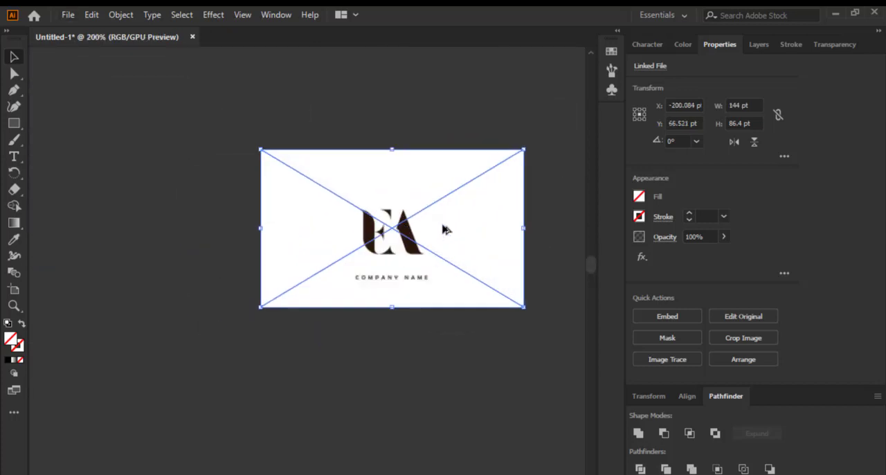
{"action": "left_click", "coordinate": [668, 359]}
{"action": "left_click", "coordinate": [680, 295]}
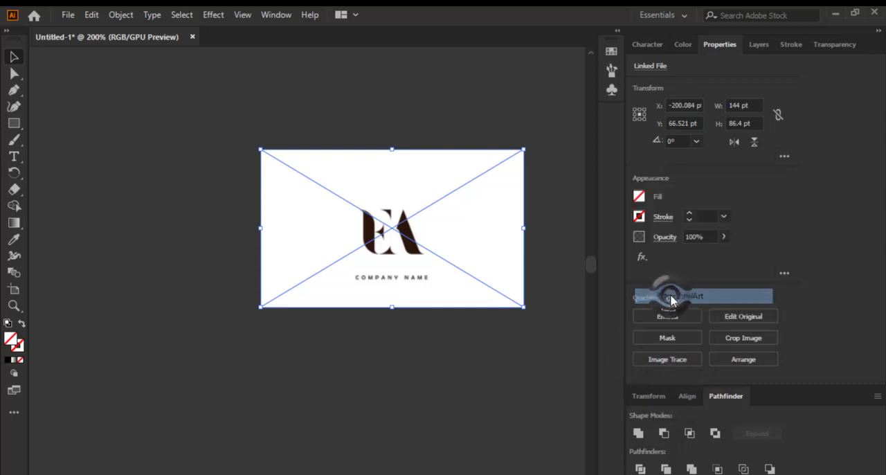
Expand the Sketched Art trace of the Company Name EA copy into paths and ungroup them
{"action": "scroll", "coordinate": [400, 254], "scroll_direction": "up", "scroll_amount": 4}
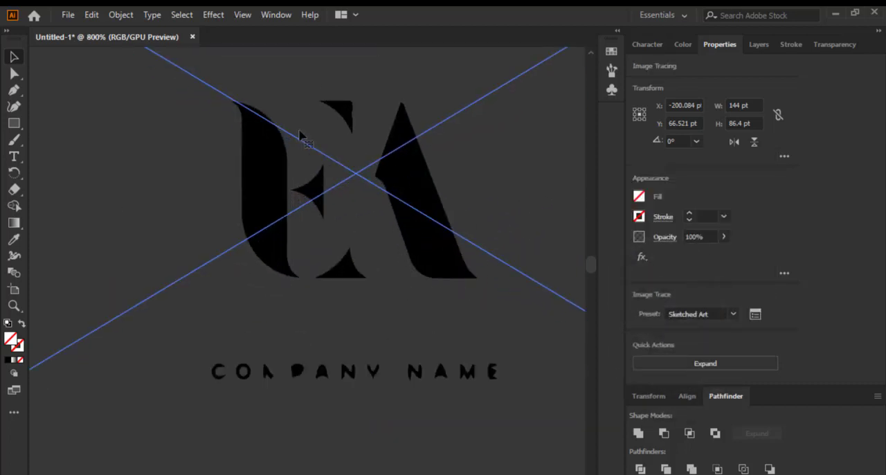
{"action": "scroll", "coordinate": [299, 133], "scroll_direction": "up", "scroll_amount": 4}
{"action": "scroll", "coordinate": [340, 177], "scroll_direction": "down", "scroll_amount": 3}
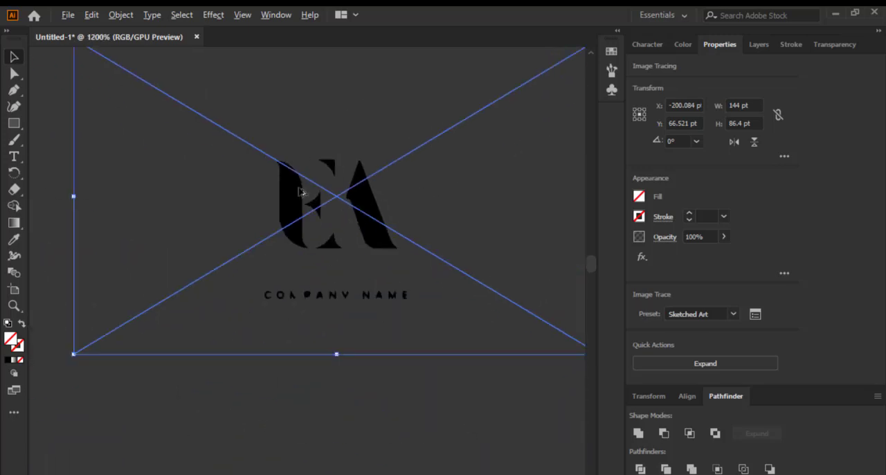
{"action": "scroll", "coordinate": [299, 192], "scroll_direction": "up", "scroll_amount": 3}
{"action": "scroll", "coordinate": [286, 184], "scroll_direction": "down", "scroll_amount": 7}
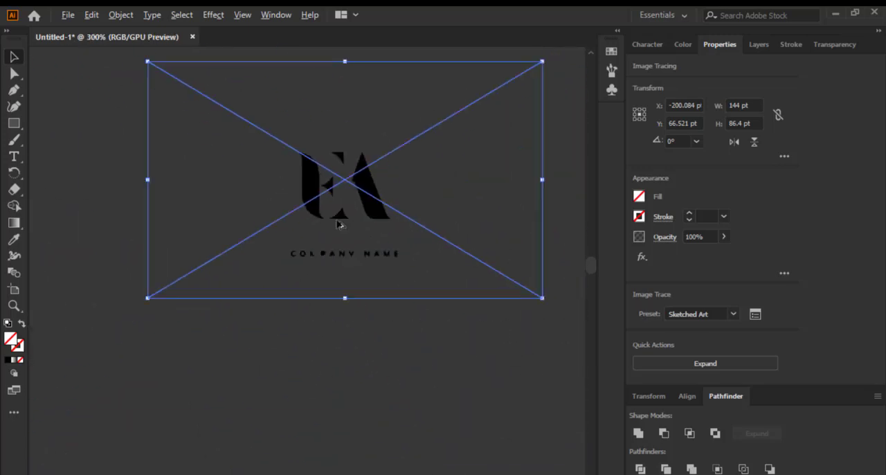
{"action": "left_click", "coordinate": [709, 371]}
{"action": "scroll", "coordinate": [389, 212], "scroll_direction": "up", "scroll_amount": 1}
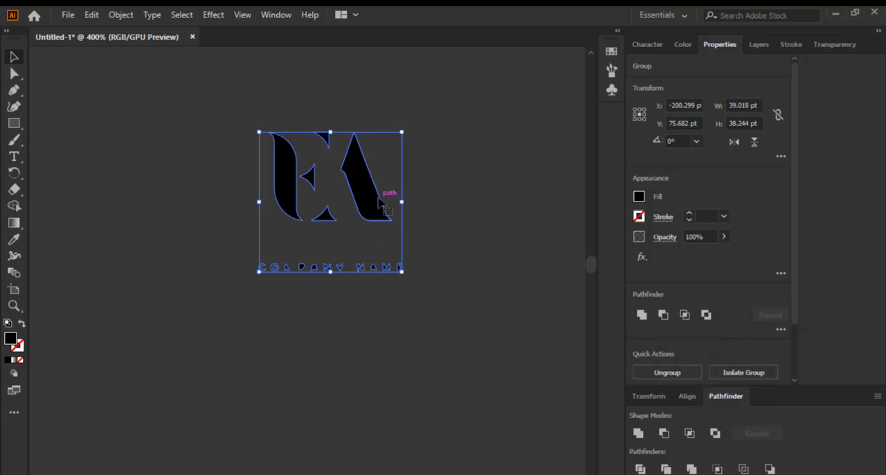
{"action": "right_click", "coordinate": [364, 203]}
{"action": "left_click", "coordinate": [400, 318]}
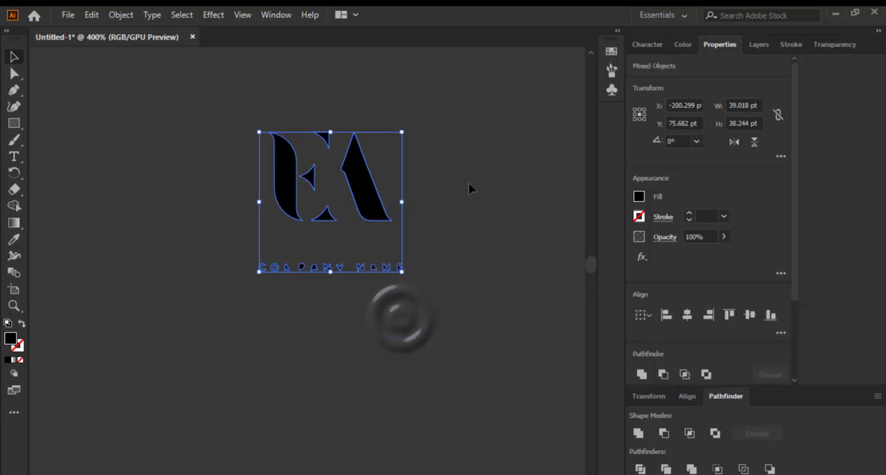
Delete the COMPANY NAME lettering beneath the traced EA letters
{"action": "left_click", "coordinate": [469, 187]}
{"action": "left_click_drag", "start_coordinate": [204, 223], "coordinate": [459, 330]}
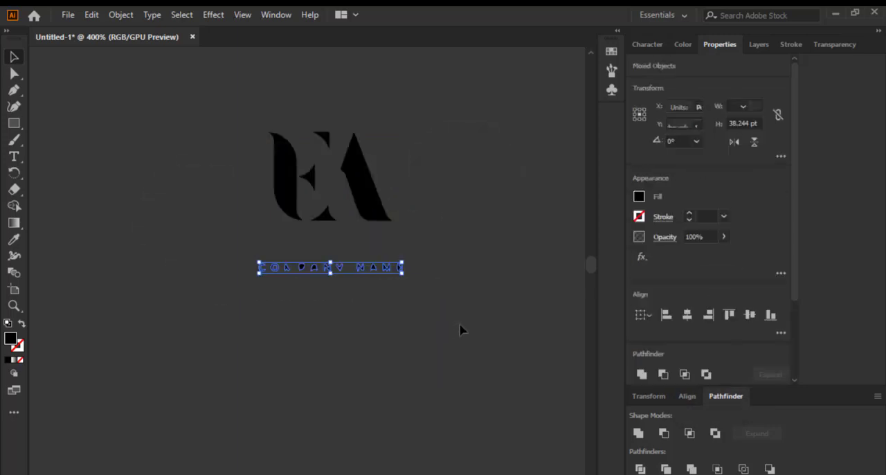
{"action": "key", "text": "Delete"}
Group all remaining shapes of the solid EA monogram into one object
{"action": "scroll", "coordinate": [299, 110], "scroll_direction": "up", "scroll_amount": 2}
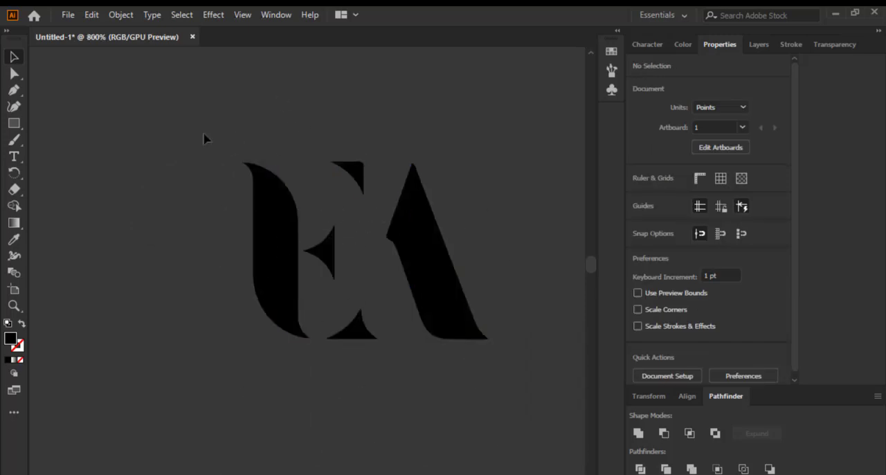
{"action": "left_click_drag", "start_coordinate": [197, 123], "coordinate": [512, 402]}
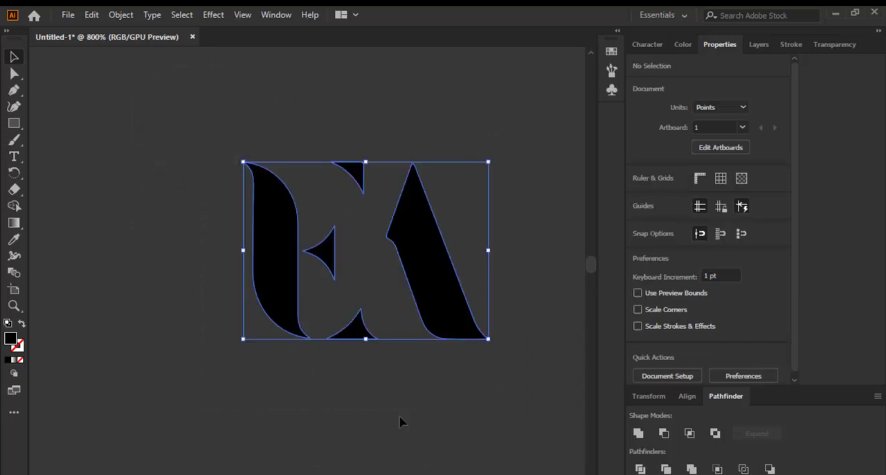
{"action": "scroll", "coordinate": [494, 243], "scroll_direction": "down", "scroll_amount": 3}
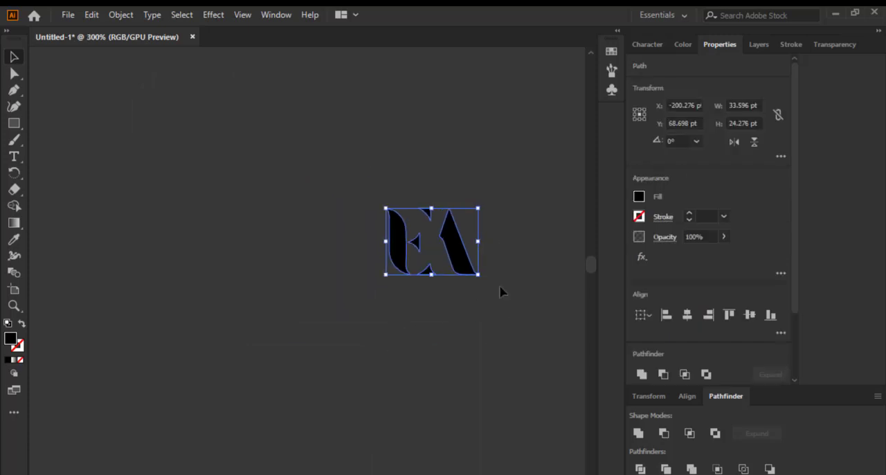
{"action": "key", "text": "ctrl"}
{"action": "key", "text": "ctrl+g"}
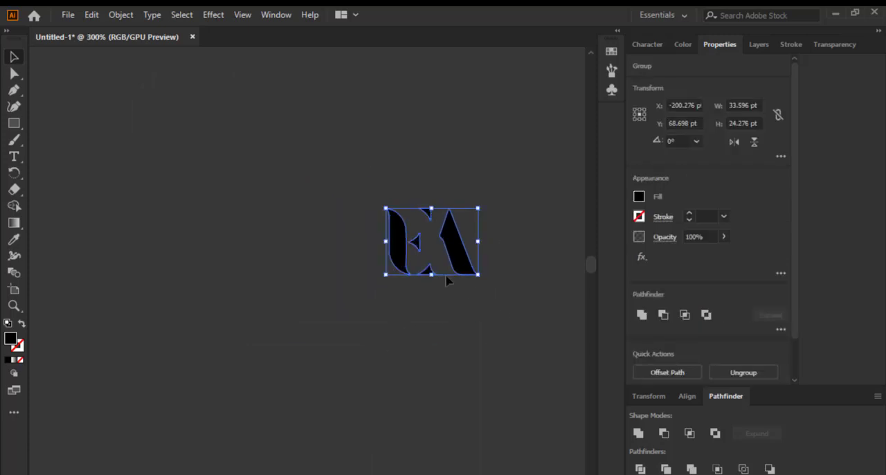
Duplicate the CreativeDesign EA reference image, placing the copy below the grouped EA monogram
{"action": "scroll", "coordinate": [582, 208], "scroll_direction": "down", "scroll_amount": 4}
{"action": "scroll", "coordinate": [162, 134], "scroll_direction": "up", "scroll_amount": 1}
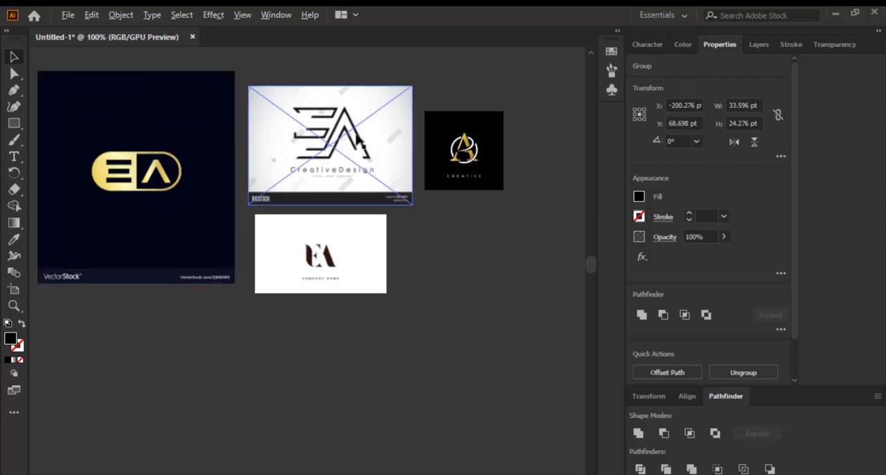
{"action": "scroll", "coordinate": [353, 152], "scroll_direction": "up", "scroll_amount": 3}
{"action": "scroll", "coordinate": [353, 152], "scroll_direction": "down", "scroll_amount": 5}
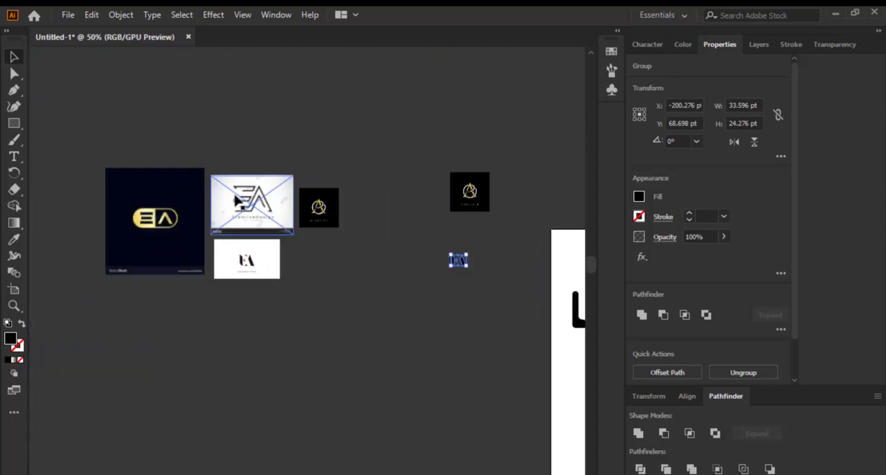
{"action": "left_click_drag", "start_coordinate": [241, 193], "coordinate": [454, 318]}
{"action": "scroll", "coordinate": [484, 346], "scroll_direction": "up", "scroll_amount": 4}
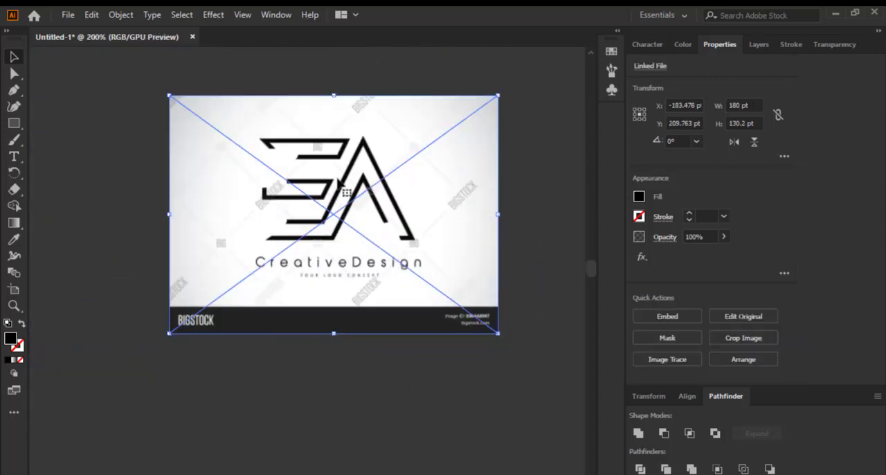
Trace the CreativeDesign EA copy with the Sketched Art preset and expand the result into paths
{"action": "left_click", "coordinate": [653, 360]}
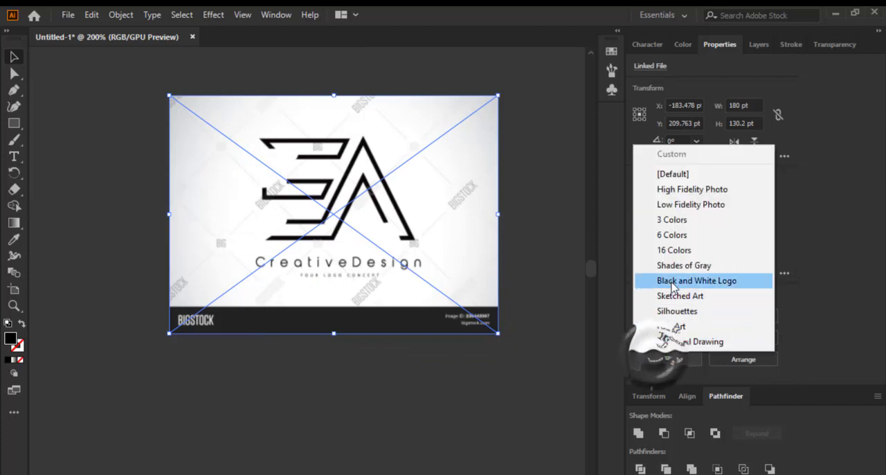
{"action": "left_click", "coordinate": [669, 295]}
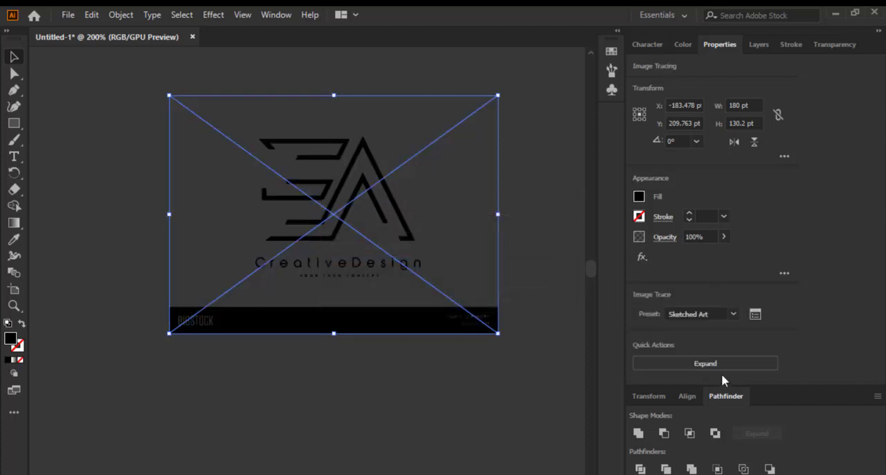
{"action": "left_click", "coordinate": [720, 365]}
{"action": "scroll", "coordinate": [347, 277], "scroll_direction": "up", "scroll_amount": 2}
{"action": "scroll", "coordinate": [333, 270], "scroll_direction": "down", "scroll_amount": 4}
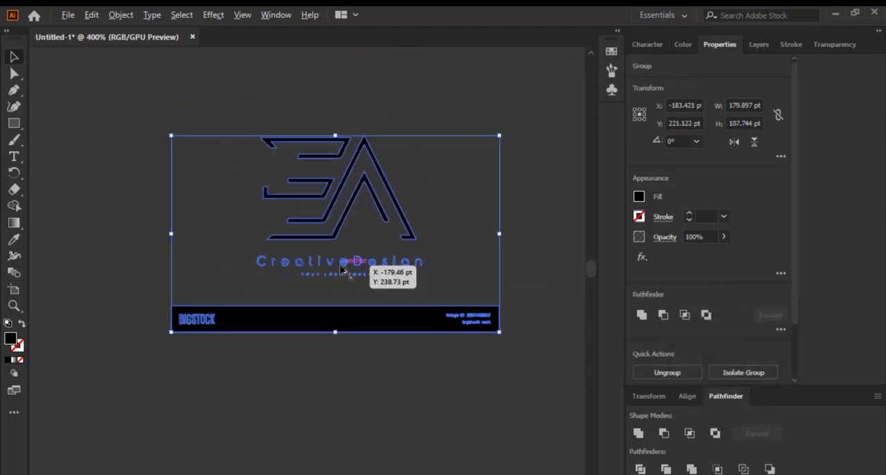
Ungroup the expanded CreativeDesign trace and delete its Bigstock bar and the text lines under the EA letters
{"action": "right_click", "coordinate": [365, 306]}
{"action": "left_click", "coordinate": [428, 180]}
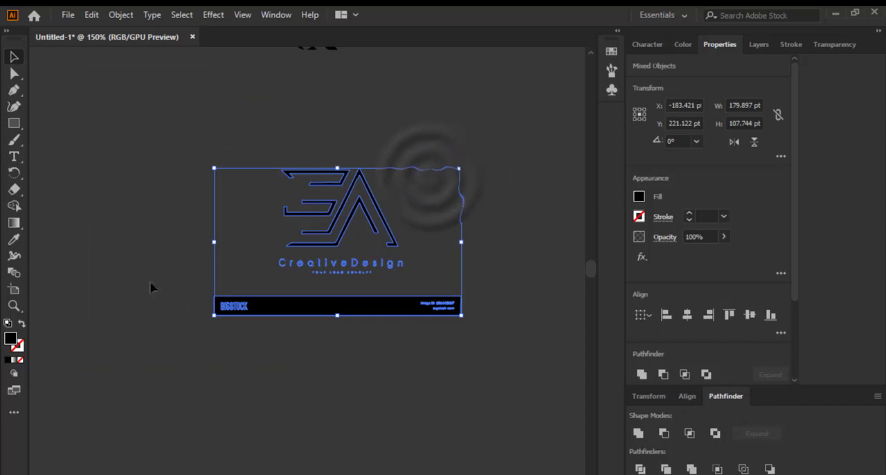
{"action": "left_click_drag", "start_coordinate": [151, 287], "coordinate": [510, 416]}
{"action": "key", "text": "Delete"}
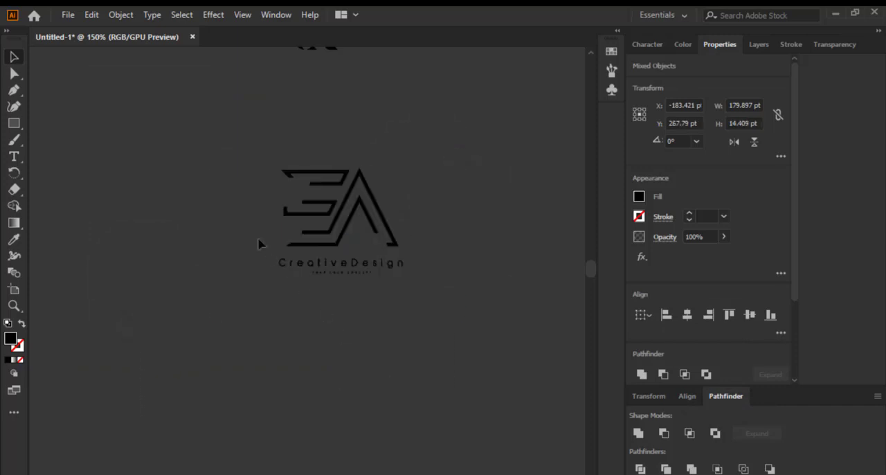
{"action": "left_click_drag", "start_coordinate": [259, 259], "coordinate": [439, 329]}
{"action": "key", "text": "Delete"}
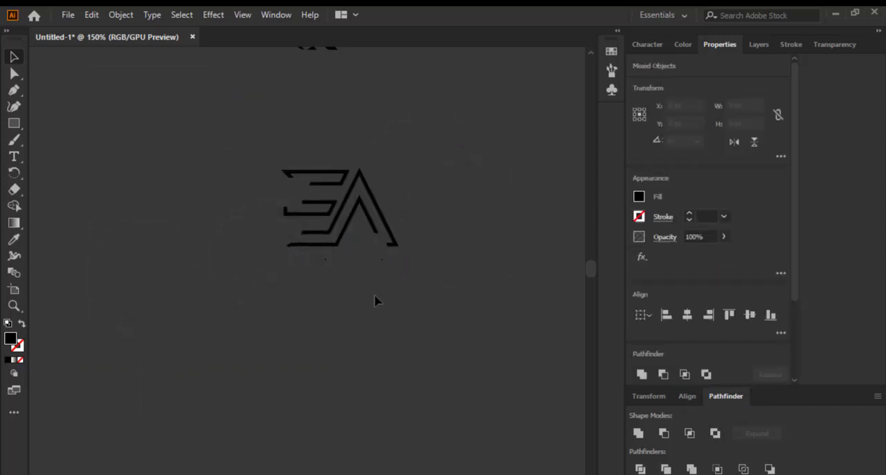
Group the remaining line-style EA shapes, including the two small specks beneath them
{"action": "scroll", "coordinate": [322, 200], "scroll_direction": "up", "scroll_amount": 3}
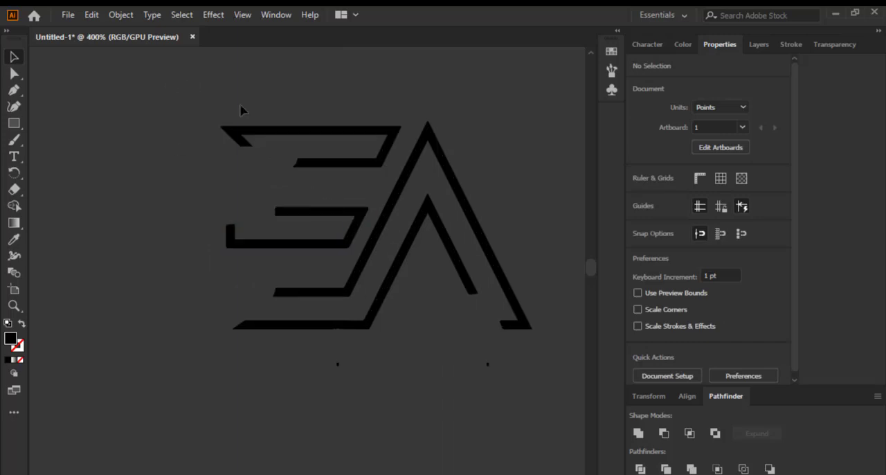
{"action": "scroll", "coordinate": [198, 237], "scroll_direction": "down", "scroll_amount": 2}
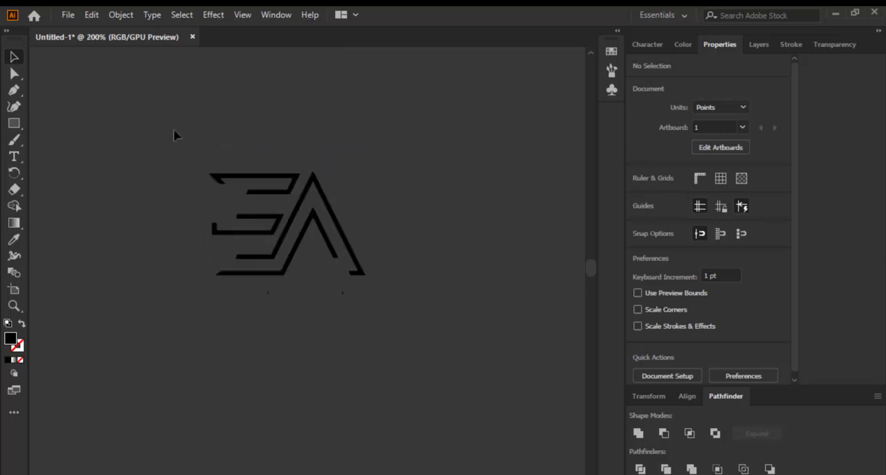
{"action": "left_click_drag", "start_coordinate": [176, 134], "coordinate": [439, 346]}
{"action": "key", "text": "ctrl+g"}
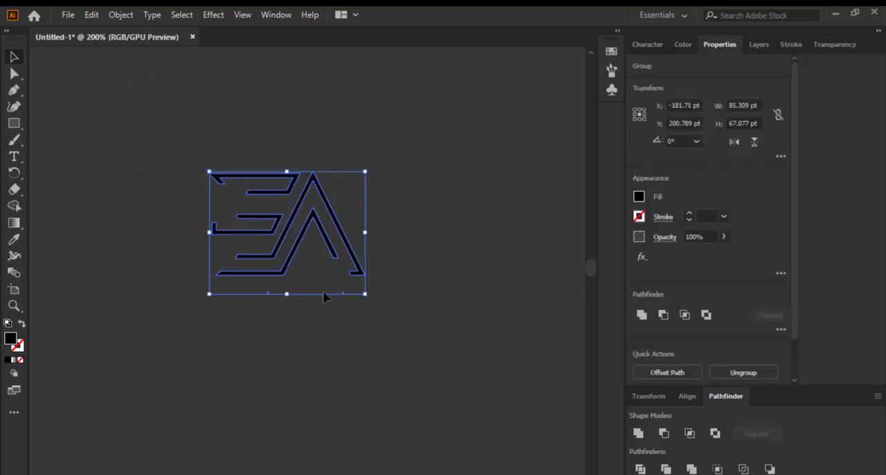
Scale the line-style EA group down proportionally to about 37 pt wide
{"action": "scroll", "coordinate": [284, 284], "scroll_direction": "down", "scroll_amount": 3}
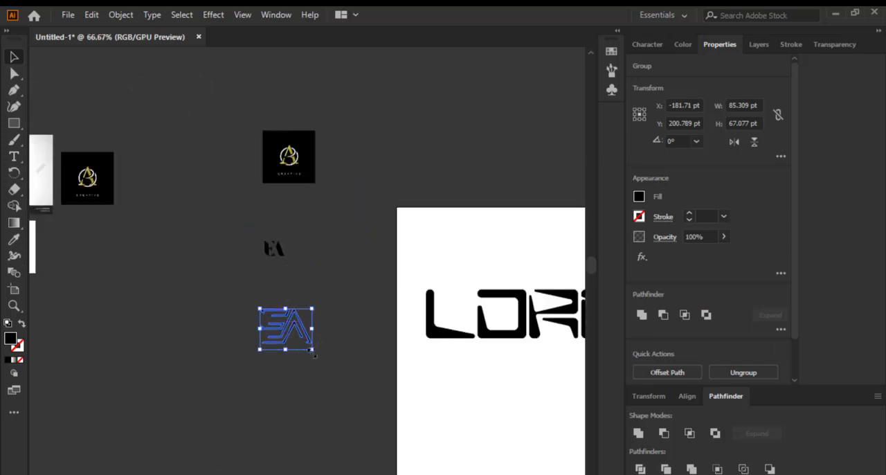
{"action": "scroll", "coordinate": [309, 376], "scroll_direction": "up", "scroll_amount": 4}
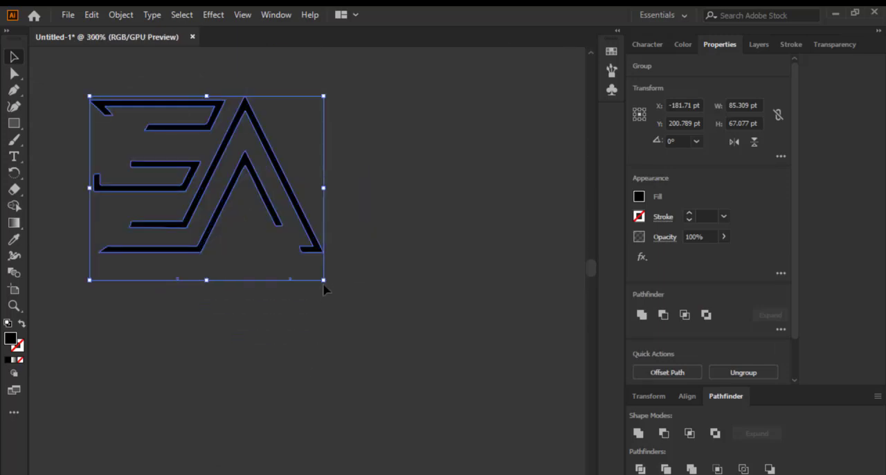
{"action": "left_click_drag", "start_coordinate": [323, 280], "coordinate": [191, 202]}
{"action": "scroll", "coordinate": [347, 285], "scroll_direction": "down", "scroll_amount": 1}
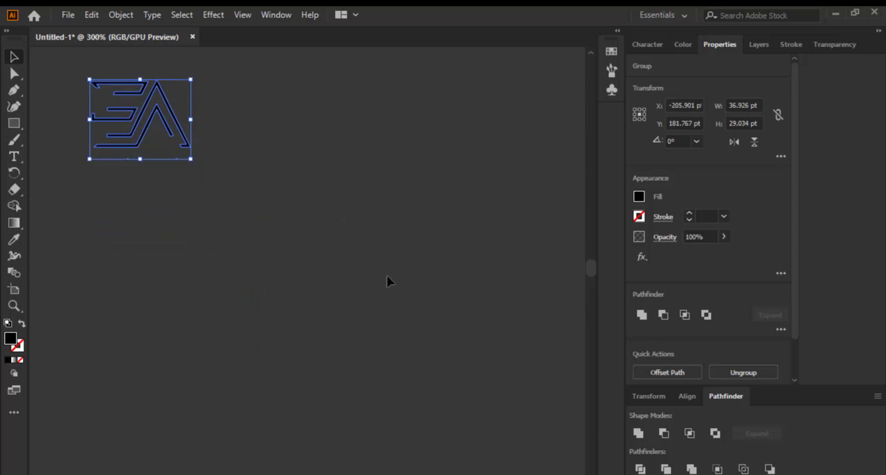
Move the line-style EA group directly beneath the solid EA monogram and shrink it to about 30 pt wide
{"action": "scroll", "coordinate": [394, 280], "scroll_direction": "down", "scroll_amount": 2}
{"action": "scroll", "coordinate": [247, 185], "scroll_direction": "up", "scroll_amount": 4}
{"action": "left_click_drag", "start_coordinate": [299, 228], "coordinate": [331, 278]}
{"action": "scroll", "coordinate": [334, 338], "scroll_direction": "down", "scroll_amount": 2}
{"action": "scroll", "coordinate": [348, 256], "scroll_direction": "up", "scroll_amount": 3}
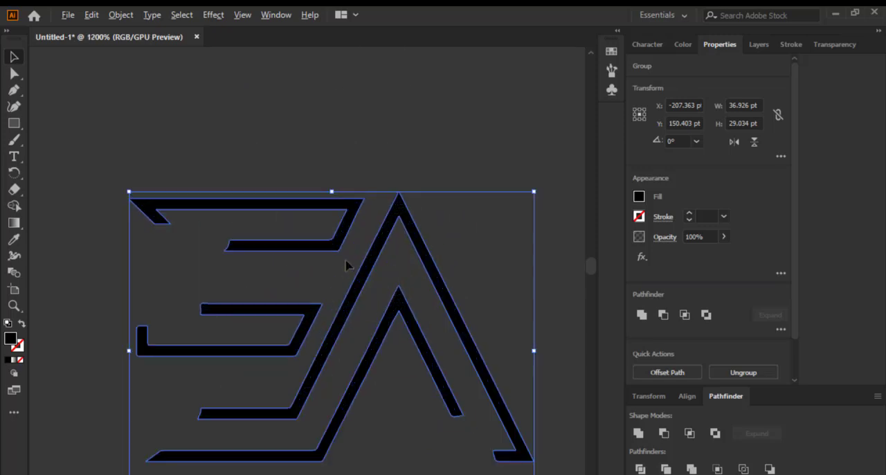
{"action": "scroll", "coordinate": [348, 277], "scroll_direction": "down", "scroll_amount": 3}
{"action": "scroll", "coordinate": [367, 208], "scroll_direction": "up", "scroll_amount": 2}
{"action": "left_click_drag", "start_coordinate": [339, 373], "coordinate": [366, 234]}
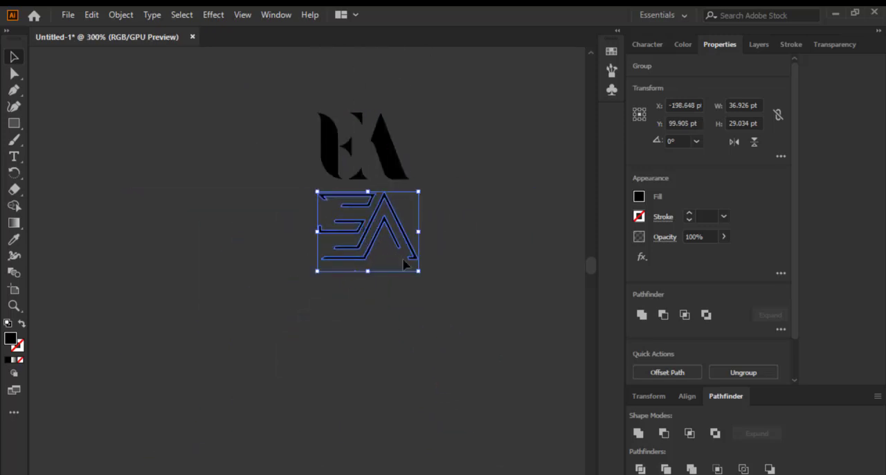
{"action": "left_click_drag", "start_coordinate": [419, 272], "coordinate": [400, 254]}
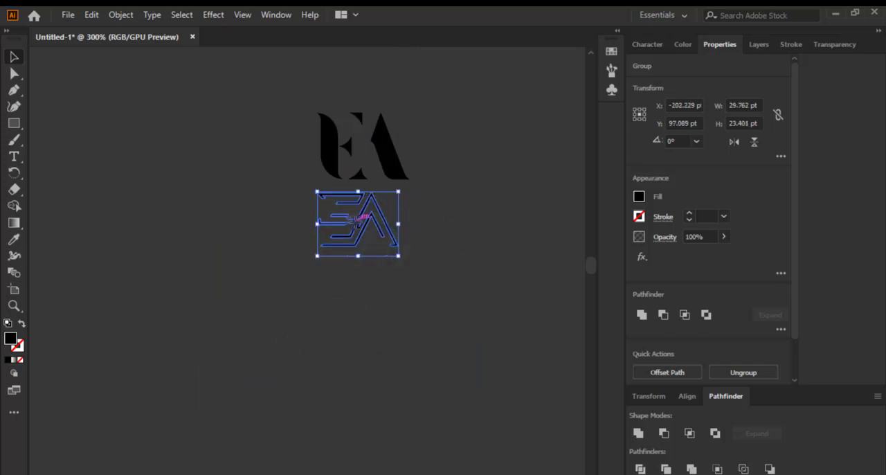
{"action": "left_click_drag", "start_coordinate": [359, 222], "coordinate": [368, 223]}
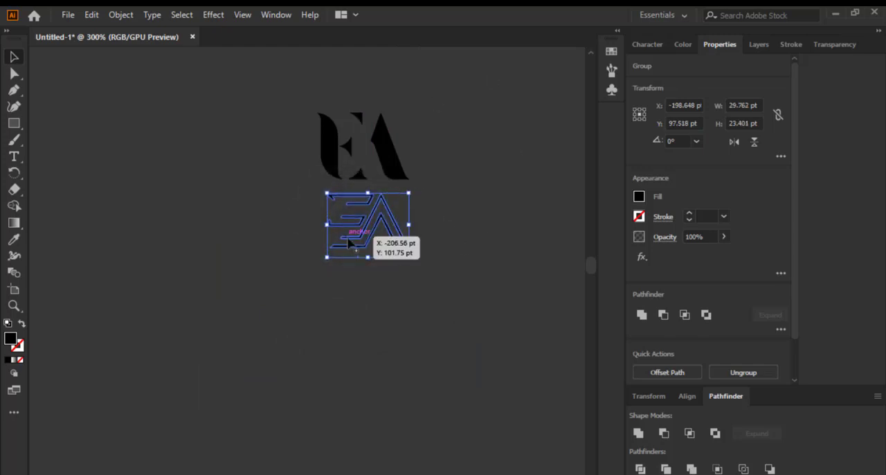
Compare the EA reference logos and examine the gold A reference's letter cuts and ring edges up close
{"action": "scroll", "coordinate": [371, 216], "scroll_direction": "down", "scroll_amount": 2}
{"action": "scroll", "coordinate": [371, 216], "scroll_direction": "down", "scroll_amount": 4}
{"action": "scroll", "coordinate": [229, 201], "scroll_direction": "up", "scroll_amount": 3}
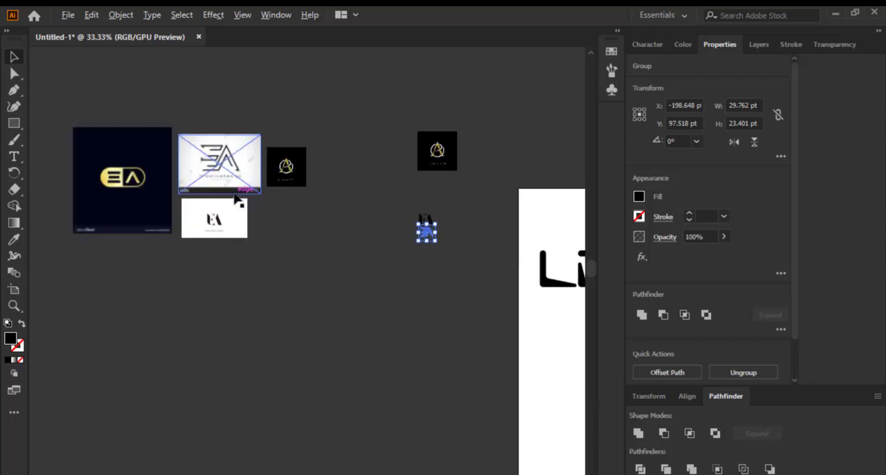
{"action": "scroll", "coordinate": [302, 235], "scroll_direction": "down", "scroll_amount": 2}
{"action": "left_click", "coordinate": [166, 173]}
{"action": "scroll", "coordinate": [159, 187], "scroll_direction": "up", "scroll_amount": 3}
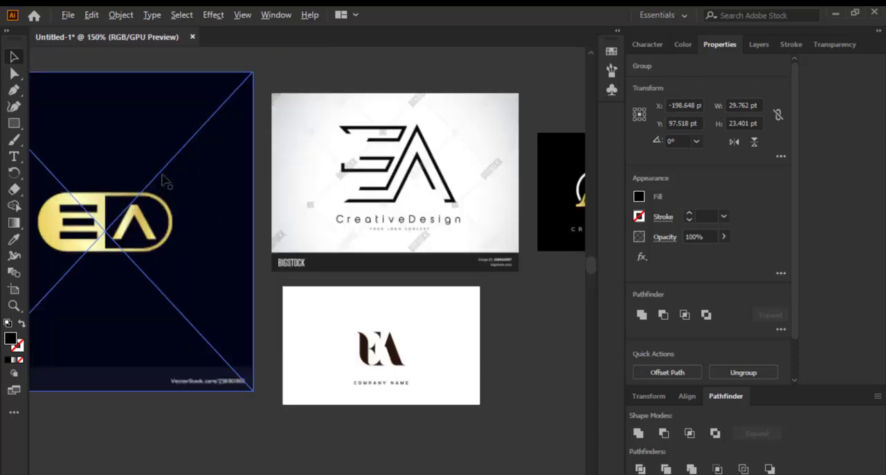
{"action": "scroll", "coordinate": [158, 196], "scroll_direction": "down", "scroll_amount": 2}
{"action": "left_click", "coordinate": [247, 182]}
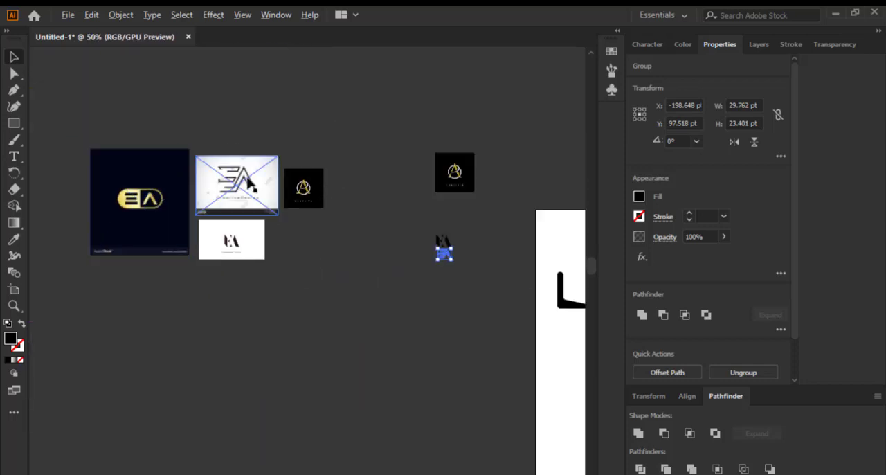
{"action": "scroll", "coordinate": [247, 182], "scroll_direction": "up", "scroll_amount": 3}
{"action": "left_click", "coordinate": [443, 214]}
{"action": "scroll", "coordinate": [443, 213], "scroll_direction": "up", "scroll_amount": 2}
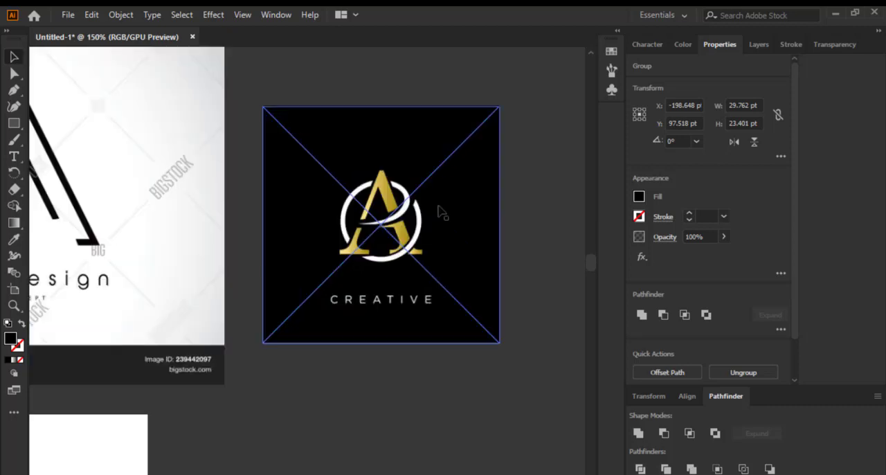
{"action": "scroll", "coordinate": [430, 218], "scroll_direction": "up", "scroll_amount": 3}
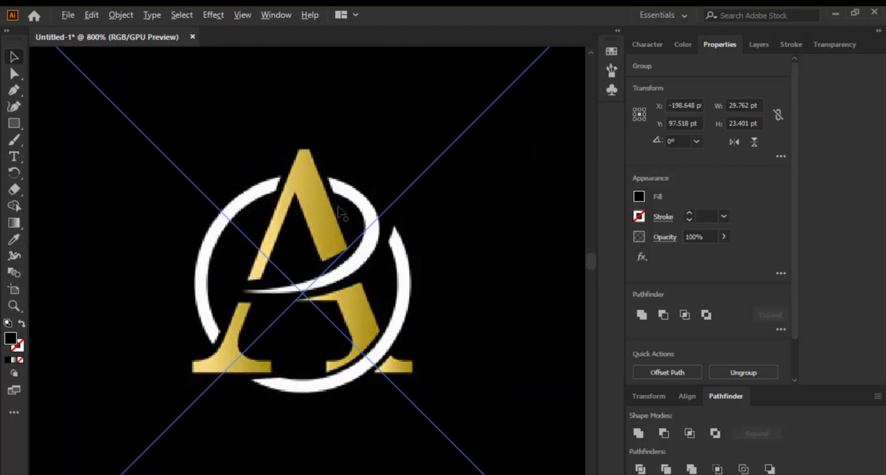
{"action": "scroll", "coordinate": [332, 219], "scroll_direction": "down", "scroll_amount": 3}
{"action": "scroll", "coordinate": [315, 257], "scroll_direction": "up", "scroll_amount": 5}
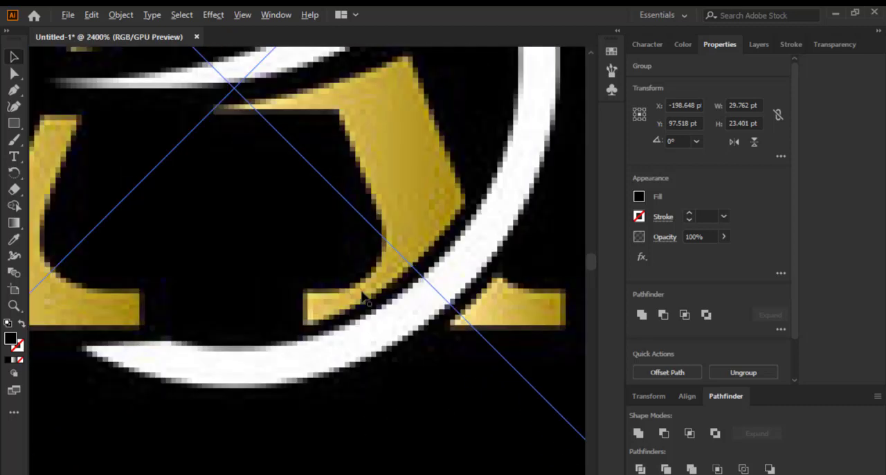
Compare the gold A reference's letter cuts and ring with the traced EA monograms and the other reference logos
{"action": "scroll", "coordinate": [362, 297], "scroll_direction": "down", "scroll_amount": 5}
{"action": "scroll", "coordinate": [374, 295], "scroll_direction": "up", "scroll_amount": 3}
{"action": "scroll", "coordinate": [367, 277], "scroll_direction": "down", "scroll_amount": 6}
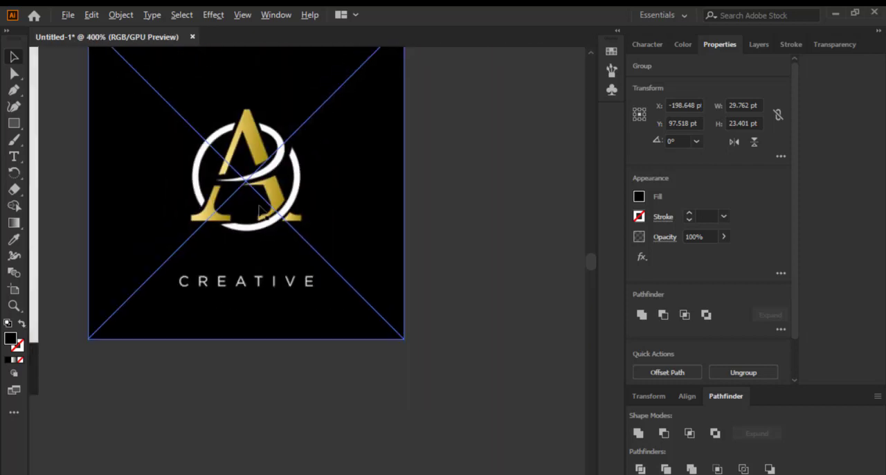
{"action": "scroll", "coordinate": [357, 248], "scroll_direction": "down", "scroll_amount": 2}
{"action": "scroll", "coordinate": [415, 258], "scroll_direction": "up", "scroll_amount": 3}
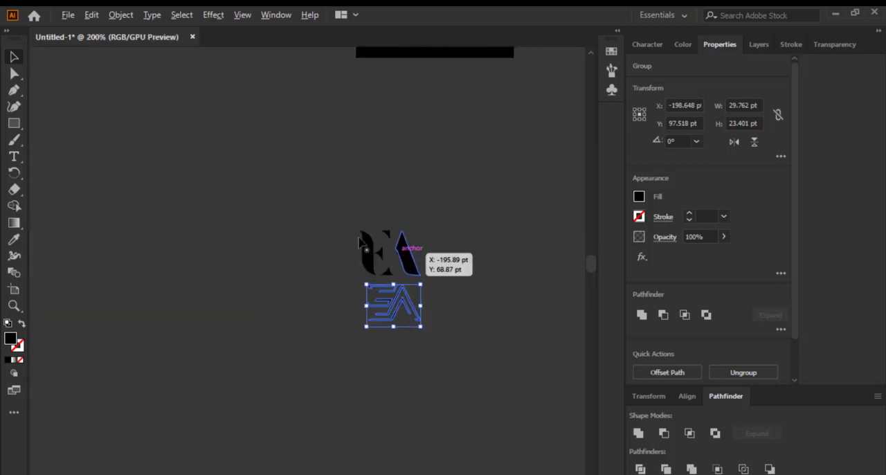
{"action": "scroll", "coordinate": [447, 260], "scroll_direction": "down", "scroll_amount": 3}
{"action": "scroll", "coordinate": [264, 182], "scroll_direction": "up", "scroll_amount": 2}
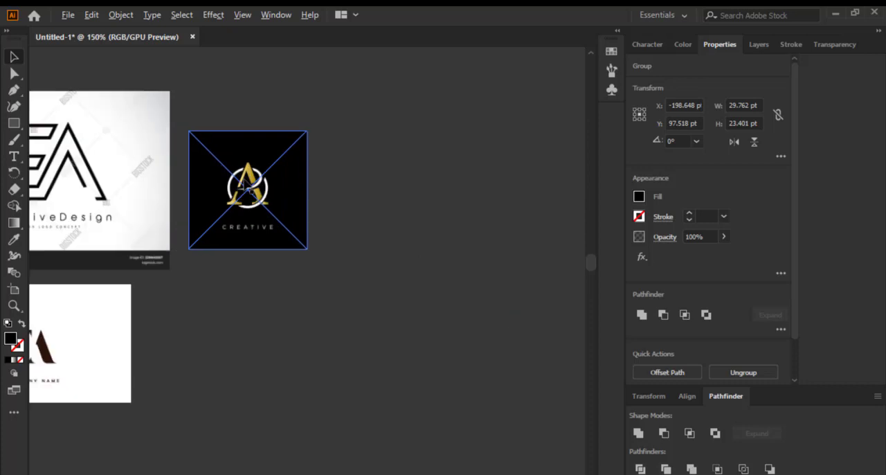
{"action": "scroll", "coordinate": [264, 181], "scroll_direction": "down", "scroll_amount": 2}
{"action": "scroll", "coordinate": [234, 182], "scroll_direction": "up", "scroll_amount": 5}
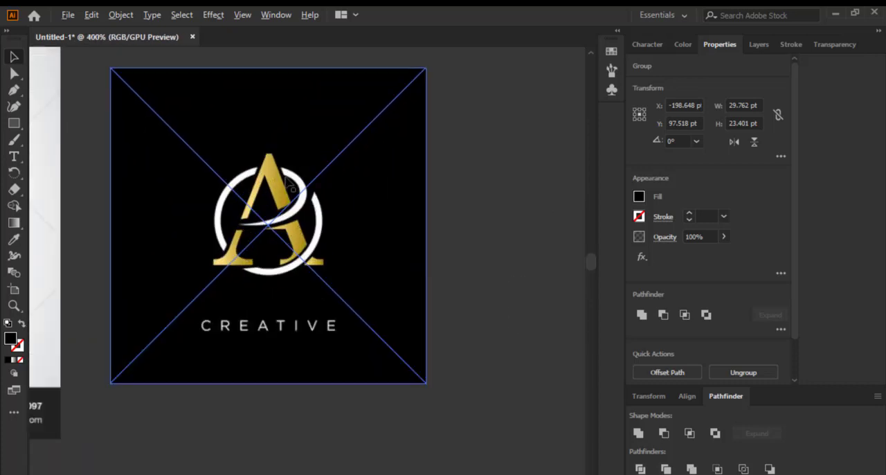
{"action": "scroll", "coordinate": [268, 202], "scroll_direction": "down", "scroll_amount": 5}
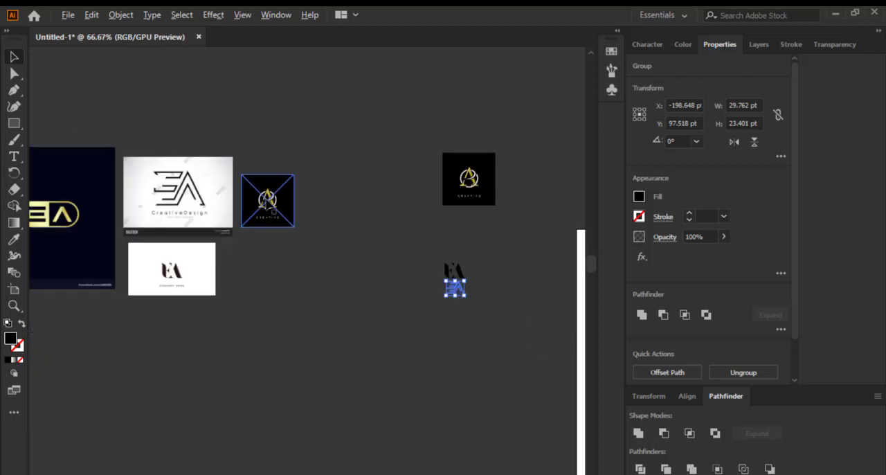
{"action": "scroll", "coordinate": [469, 286], "scroll_direction": "up", "scroll_amount": 4}
{"action": "scroll", "coordinate": [468, 286], "scroll_direction": "down", "scroll_amount": 3}
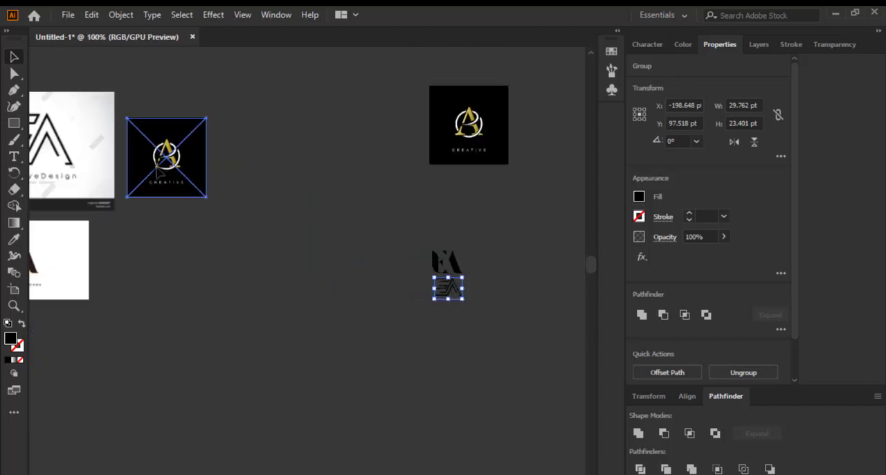
Move the gold A reference copy beside the two traced EA monograms
{"action": "left_click_drag", "start_coordinate": [159, 172], "coordinate": [160, 179]}
{"action": "left_click_drag", "start_coordinate": [473, 118], "coordinate": [373, 273]}
{"action": "scroll", "coordinate": [381, 271], "scroll_direction": "up", "scroll_amount": 2}
{"action": "scroll", "coordinate": [378, 262], "scroll_direction": "down", "scroll_amount": 1}
{"action": "scroll", "coordinate": [367, 263], "scroll_direction": "up", "scroll_amount": 2}
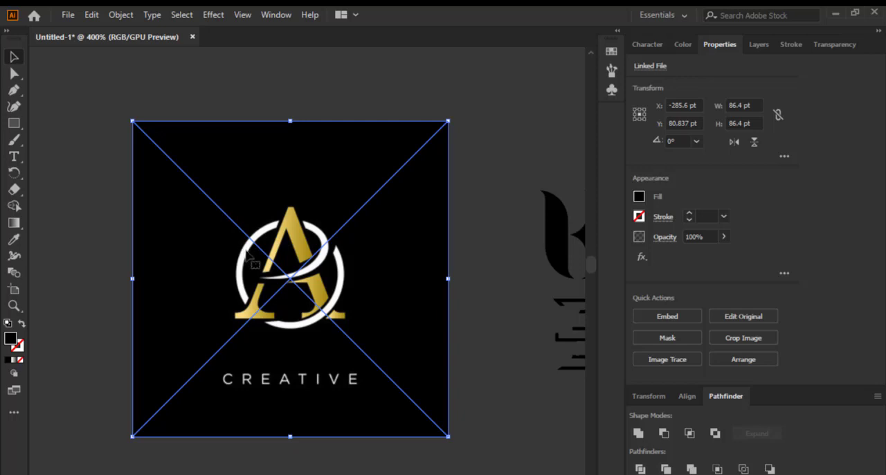
Compare the line-style and solid EA references with the gold A copy, and check the Image Trace presets available for it
{"action": "scroll", "coordinate": [287, 248], "scroll_direction": "down", "scroll_amount": 7}
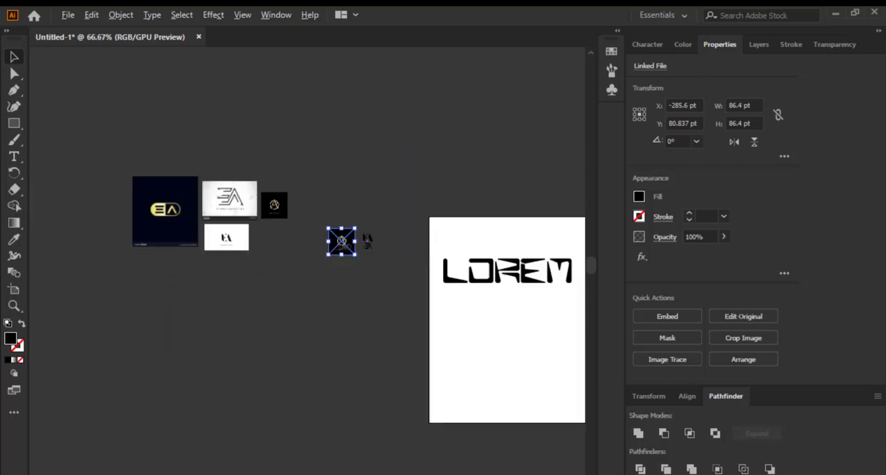
{"action": "scroll", "coordinate": [327, 249], "scroll_direction": "up", "scroll_amount": 3}
{"action": "scroll", "coordinate": [435, 247], "scroll_direction": "down", "scroll_amount": 4}
{"action": "scroll", "coordinate": [299, 217], "scroll_direction": "up", "scroll_amount": 6}
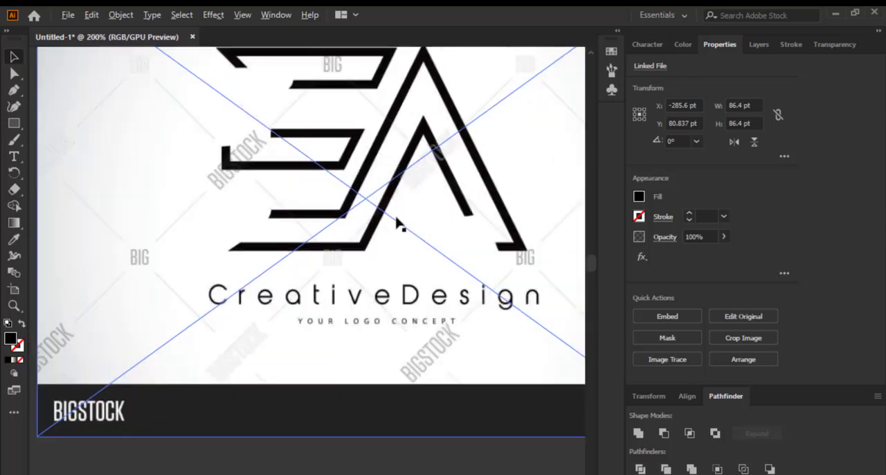
{"action": "scroll", "coordinate": [363, 248], "scroll_direction": "down", "scroll_amount": 4}
{"action": "scroll", "coordinate": [363, 248], "scroll_direction": "up", "scroll_amount": 4}
{"action": "scroll", "coordinate": [364, 248], "scroll_direction": "down", "scroll_amount": 5}
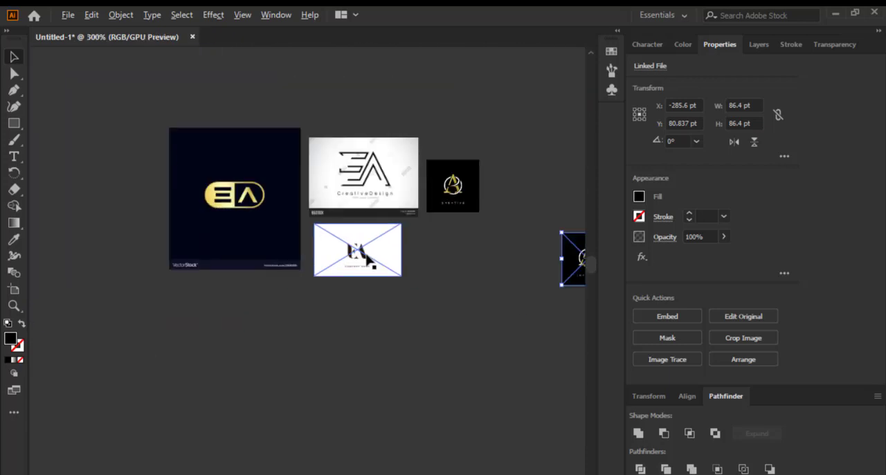
{"action": "scroll", "coordinate": [374, 243], "scroll_direction": "up", "scroll_amount": 8}
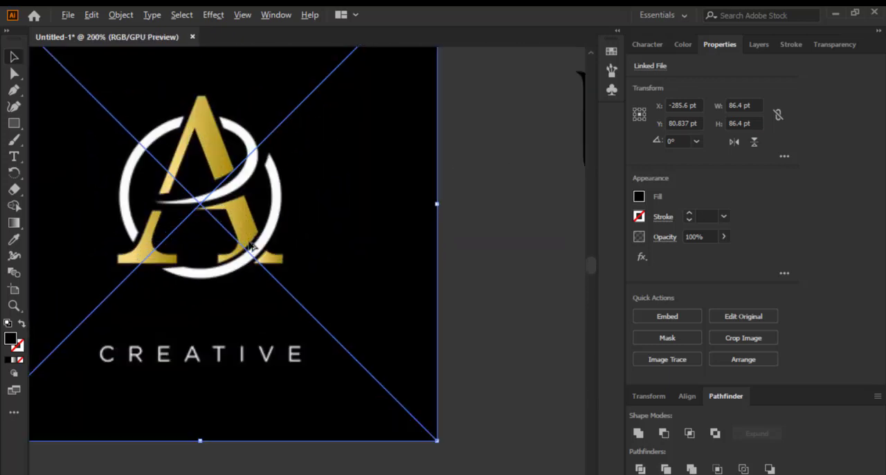
{"action": "scroll", "coordinate": [270, 236], "scroll_direction": "down", "scroll_amount": 5}
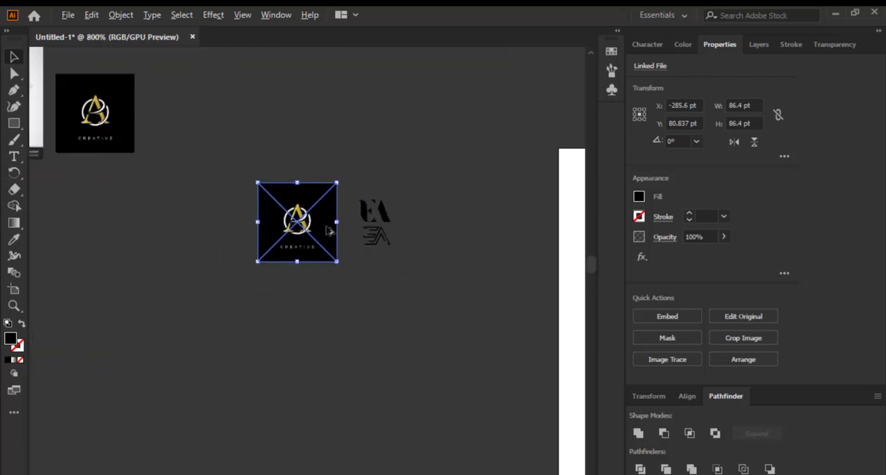
{"action": "left_click", "coordinate": [667, 359]}
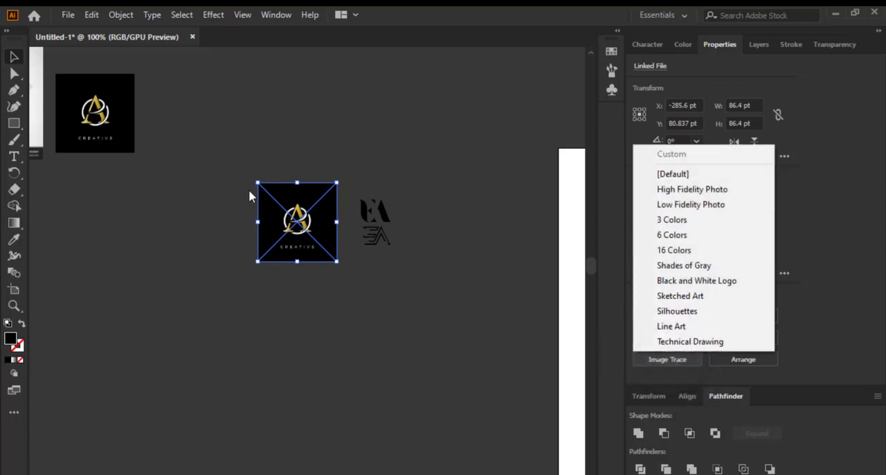
{"action": "left_click", "coordinate": [381, 206]}
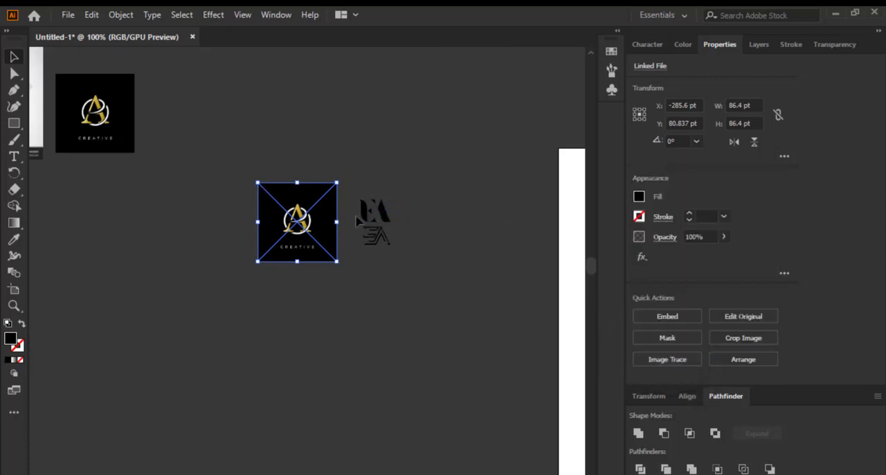
Move the gold A reference copy directly beneath the two traced EA monograms
{"action": "scroll", "coordinate": [356, 216], "scroll_direction": "up", "scroll_amount": 2}
{"action": "scroll", "coordinate": [360, 213], "scroll_direction": "down", "scroll_amount": 3}
{"action": "scroll", "coordinate": [324, 220], "scroll_direction": "up", "scroll_amount": 2}
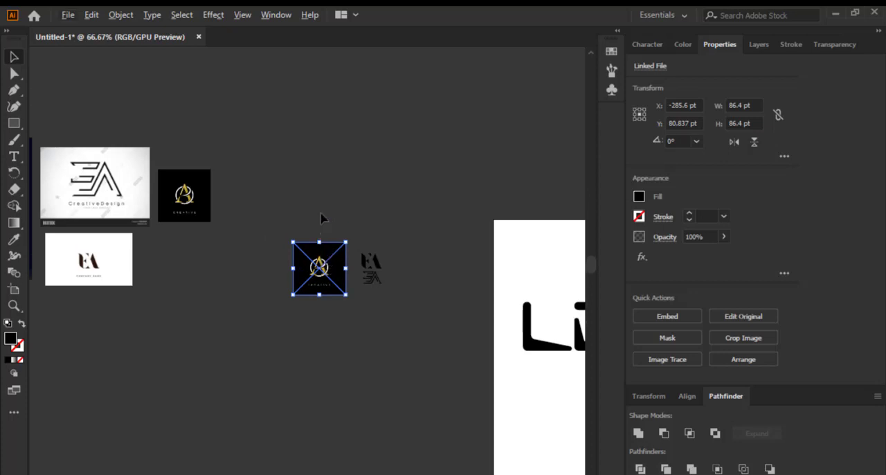
{"action": "left_click_drag", "start_coordinate": [331, 272], "coordinate": [376, 336]}
{"action": "scroll", "coordinate": [387, 360], "scroll_direction": "up", "scroll_amount": 6}
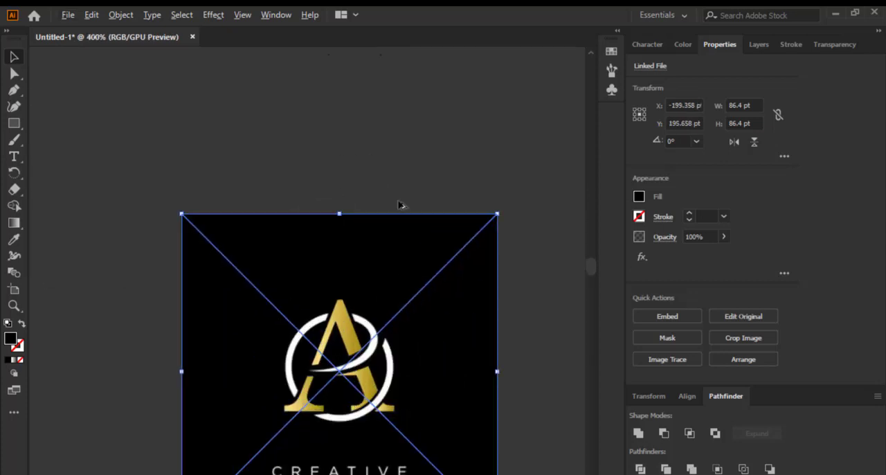
{"action": "scroll", "coordinate": [388, 360], "scroll_direction": "down", "scroll_amount": 3}
{"action": "scroll", "coordinate": [391, 361], "scroll_direction": "up", "scroll_amount": 2}
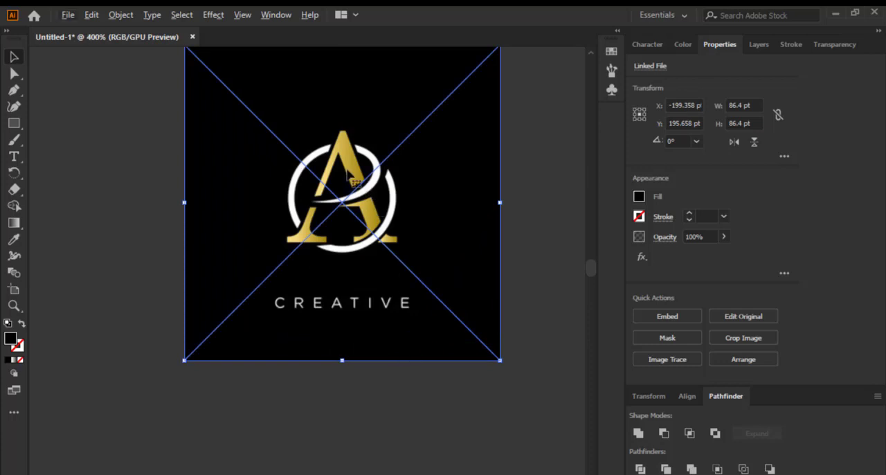
{"action": "left_click_drag", "start_coordinate": [348, 167], "coordinate": [342, 217]}
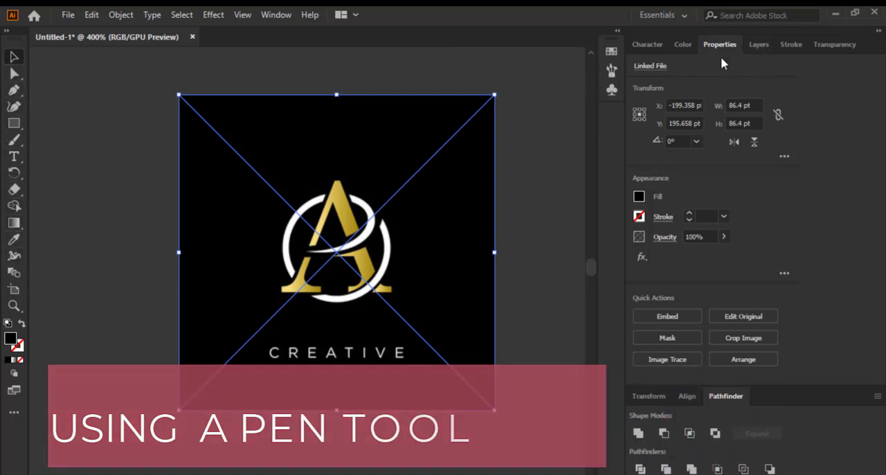
Expand Layer 1 to list its objects, and try locking and unlocking the gold A copy's linked file
{"action": "left_click", "coordinate": [757, 45]}
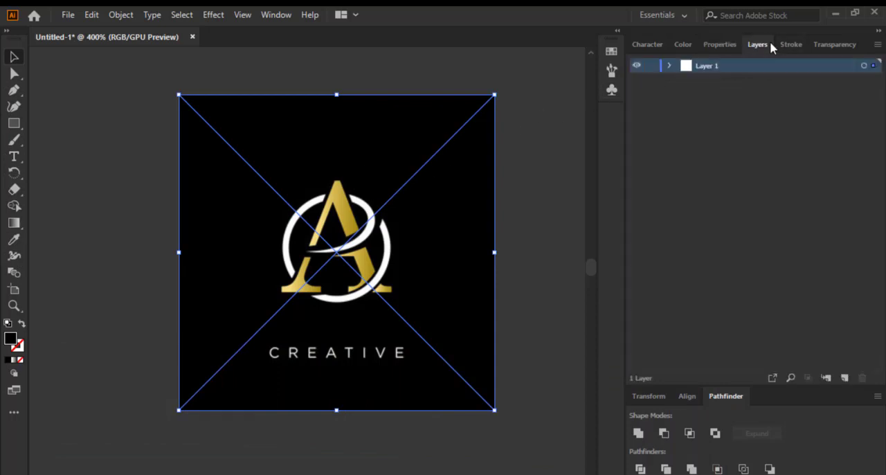
{"action": "left_click", "coordinate": [673, 65]}
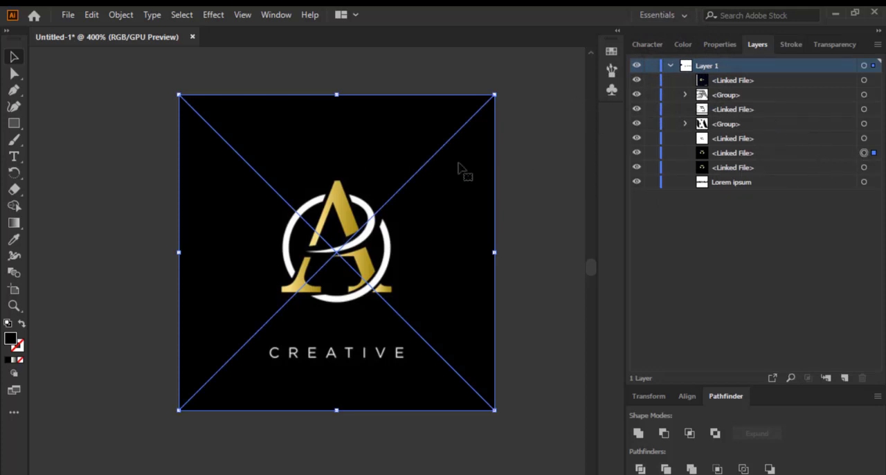
{"action": "left_click", "coordinate": [516, 153]}
{"action": "left_click", "coordinate": [410, 162]}
{"action": "left_click", "coordinate": [650, 153]}
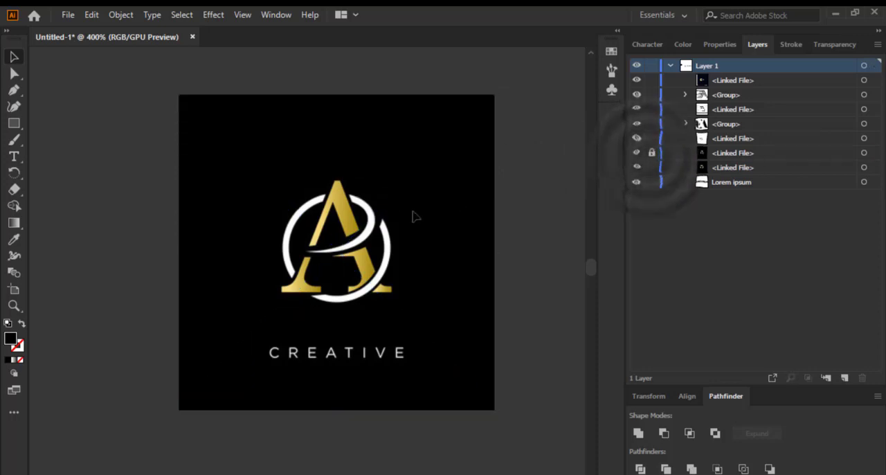
{"action": "left_click", "coordinate": [651, 153]}
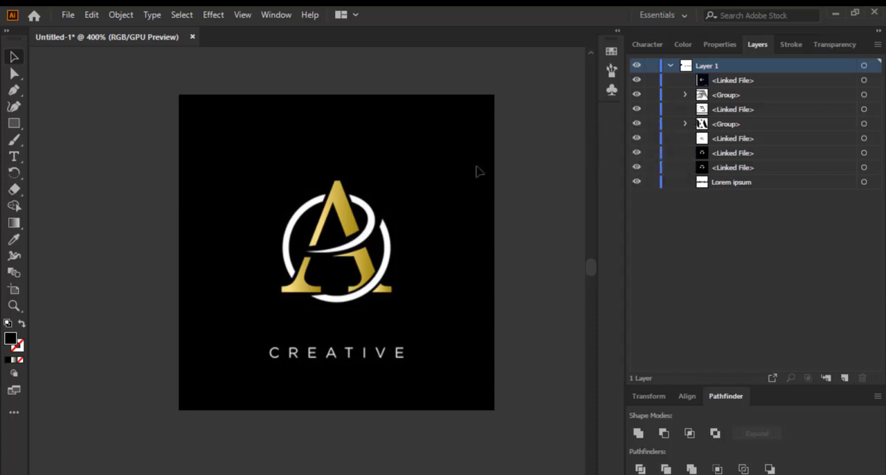
{"action": "scroll", "coordinate": [288, 221], "scroll_direction": "up", "scroll_amount": 3}
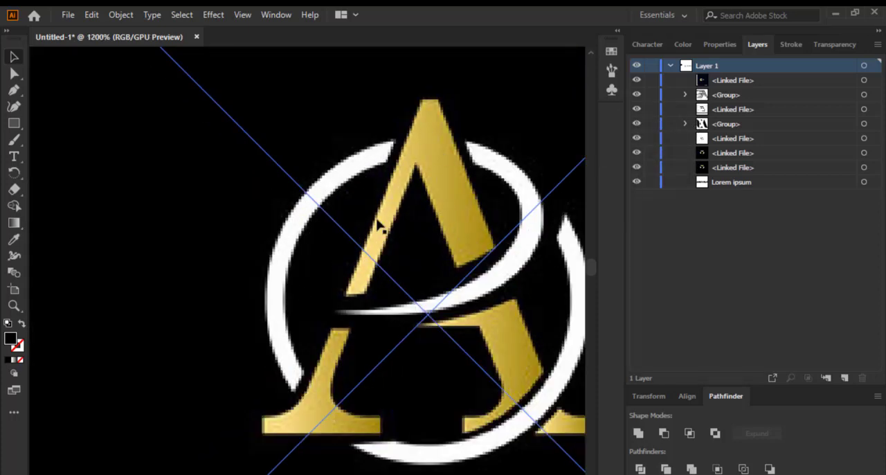
{"action": "left_click_drag", "start_coordinate": [451, 226], "coordinate": [414, 239]}
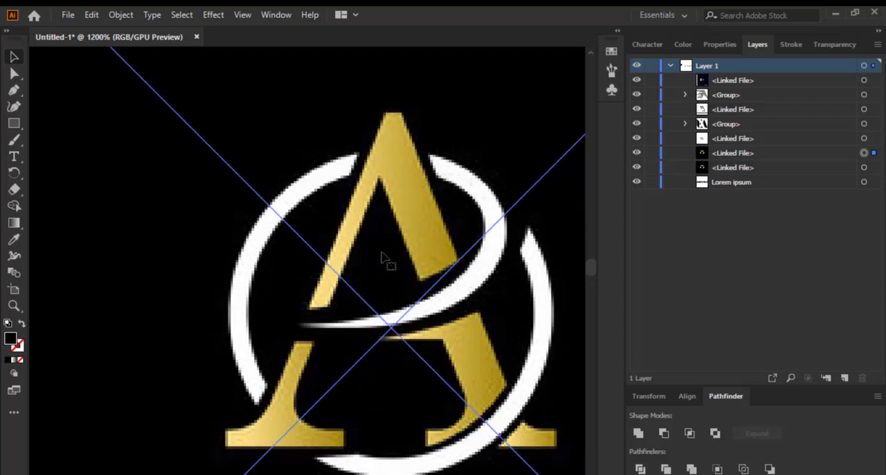
{"action": "left_click_drag", "start_coordinate": [407, 227], "coordinate": [420, 227]}
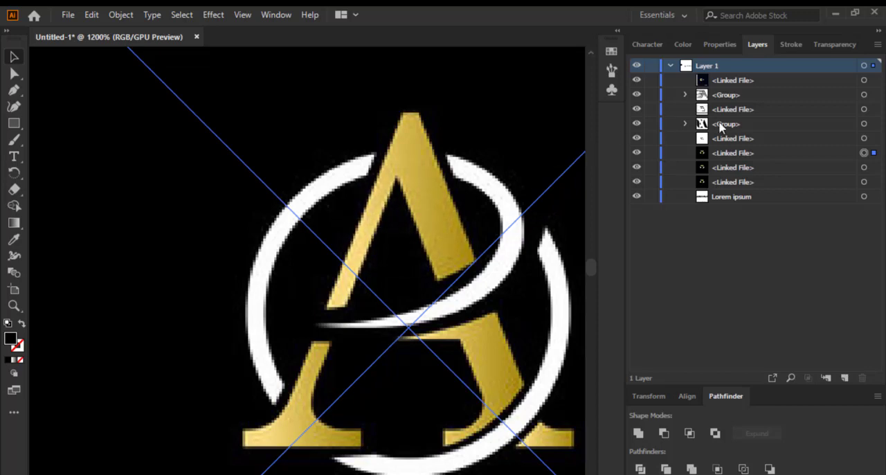
{"action": "scroll", "coordinate": [428, 175], "scroll_direction": "down", "scroll_amount": 5}
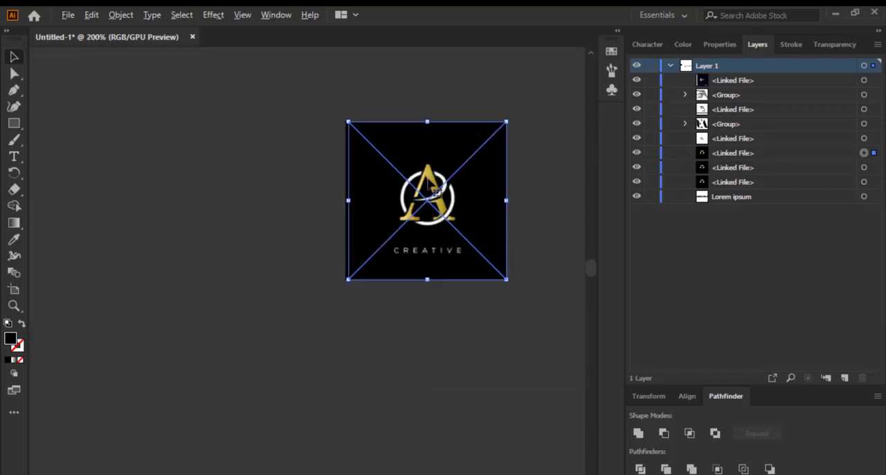
{"action": "left_click_drag", "start_coordinate": [428, 176], "coordinate": [249, 177]}
{"action": "key", "text": "Delete"}
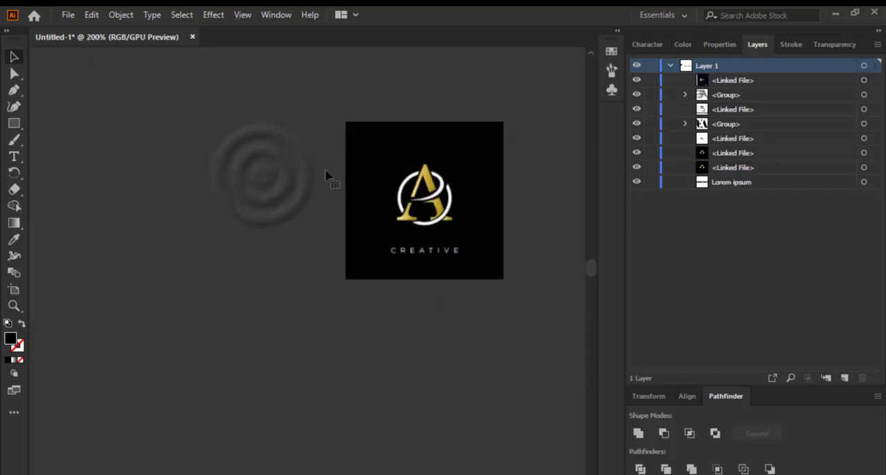
Lock the linked file of the gold A reference copy in Layer 1
{"action": "left_click", "coordinate": [430, 197]}
{"action": "scroll", "coordinate": [433, 205], "scroll_direction": "up", "scroll_amount": 4}
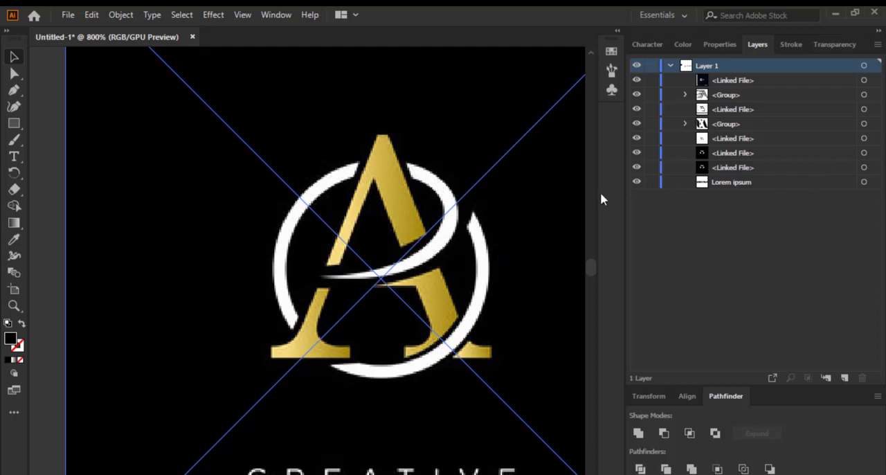
{"action": "left_click", "coordinate": [649, 153]}
{"action": "scroll", "coordinate": [157, 211], "scroll_direction": "down", "scroll_amount": 2}
{"action": "scroll", "coordinate": [253, 223], "scroll_direction": "up", "scroll_amount": 3}
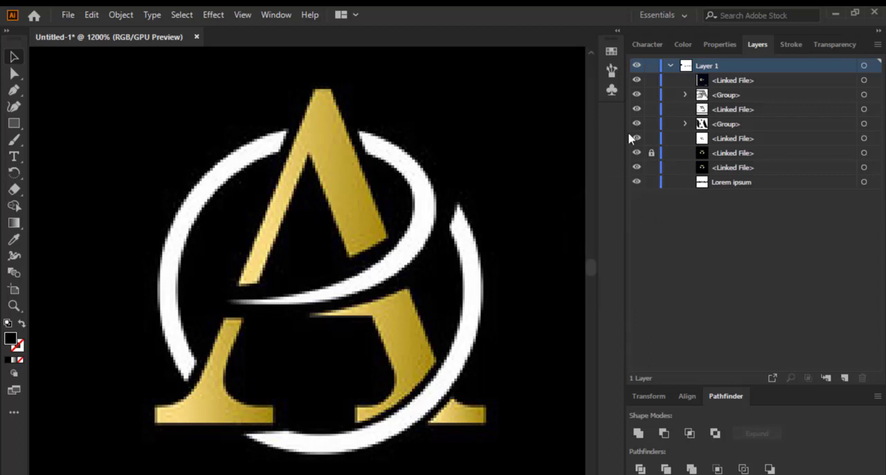
Collapse the docked panels to icons to enlarge the canvas area
{"action": "left_click", "coordinate": [614, 33]}
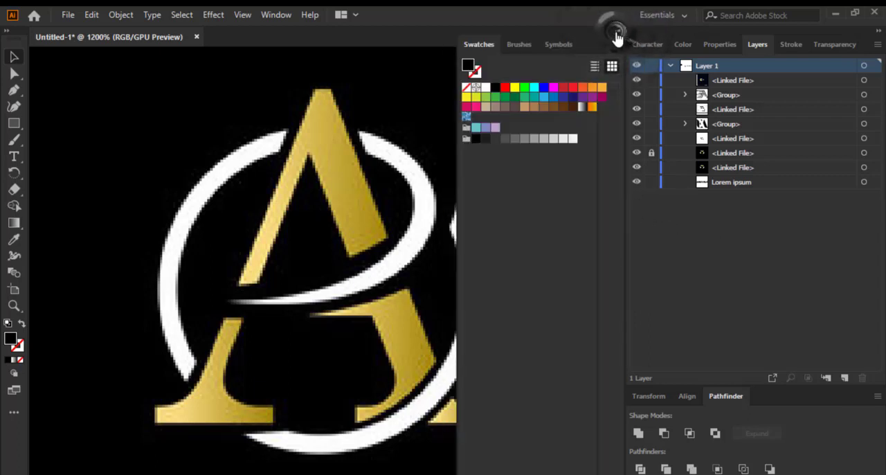
{"action": "left_click", "coordinate": [616, 33]}
{"action": "left_click", "coordinate": [879, 30]}
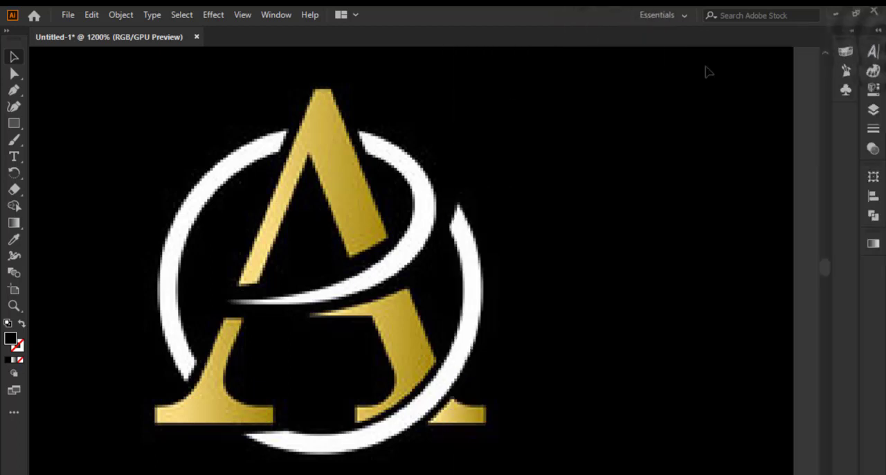
Activate the Pen tool for tracing the locked gold A reference
{"action": "scroll", "coordinate": [632, 199], "scroll_direction": "down", "scroll_amount": 1}
{"action": "scroll", "coordinate": [414, 211], "scroll_direction": "up", "scroll_amount": 1}
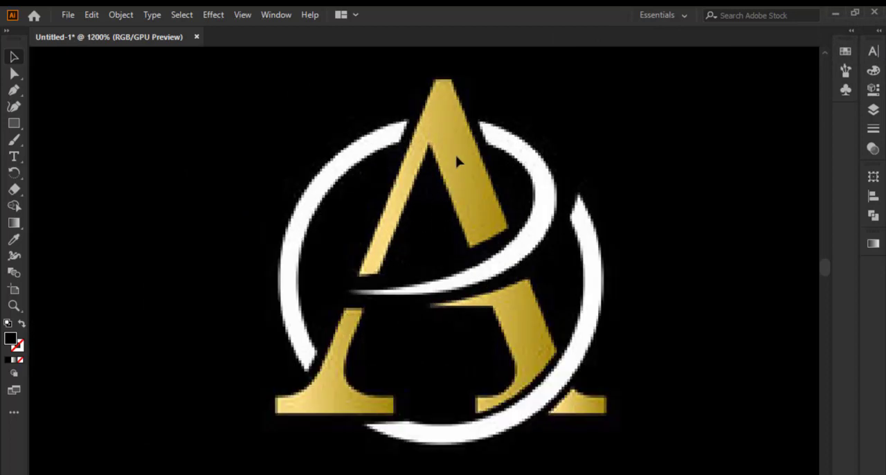
{"action": "mouse_move", "coordinate": [453, 145]}
{"action": "left_mouse_down"}
{"action": "mouse_move", "coordinate": [451, 178]}
{"action": "mouse_move", "coordinate": [451, 159]}
{"action": "left_mouse_up"}
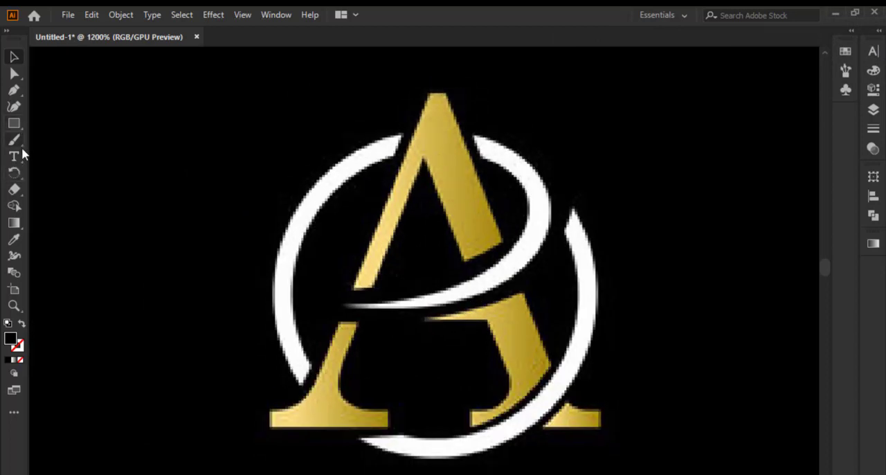
{"action": "right_click", "coordinate": [15, 92]}
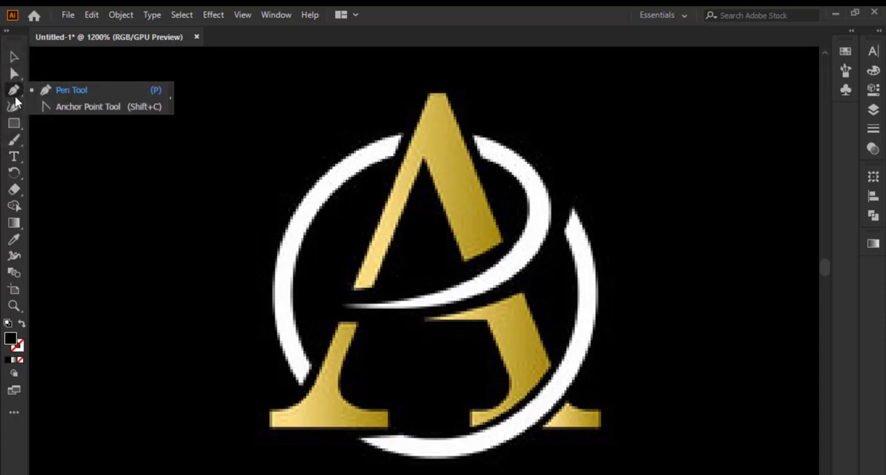
{"action": "left_click", "coordinate": [14, 96]}
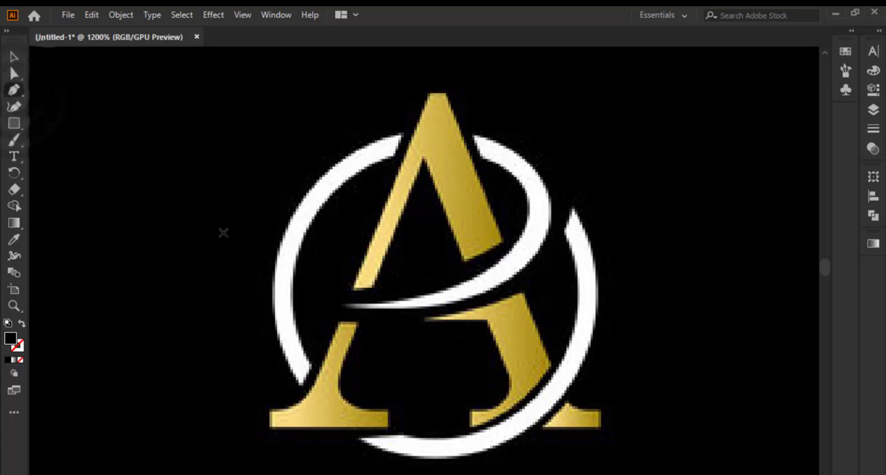
Examine the lower end of the white left arc beside the gold A's left foot
{"action": "scroll", "coordinate": [278, 399], "scroll_direction": "up", "scroll_amount": 3}
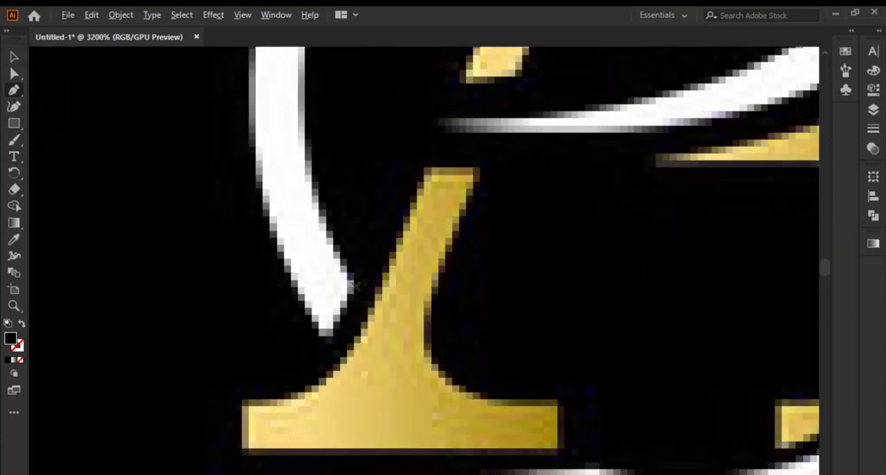
{"action": "scroll", "coordinate": [353, 286], "scroll_direction": "down", "scroll_amount": 3}
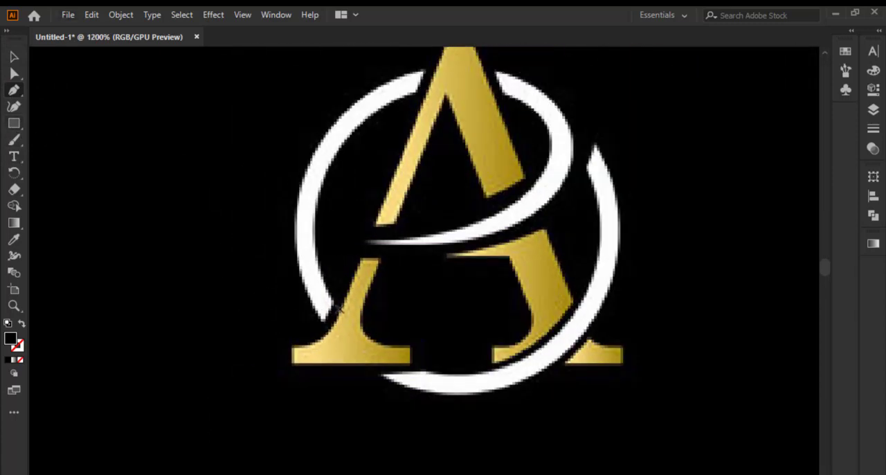
{"action": "scroll", "coordinate": [339, 311], "scroll_direction": "up", "scroll_amount": 2}
{"action": "scroll", "coordinate": [342, 302], "scroll_direction": "up", "scroll_amount": 2}
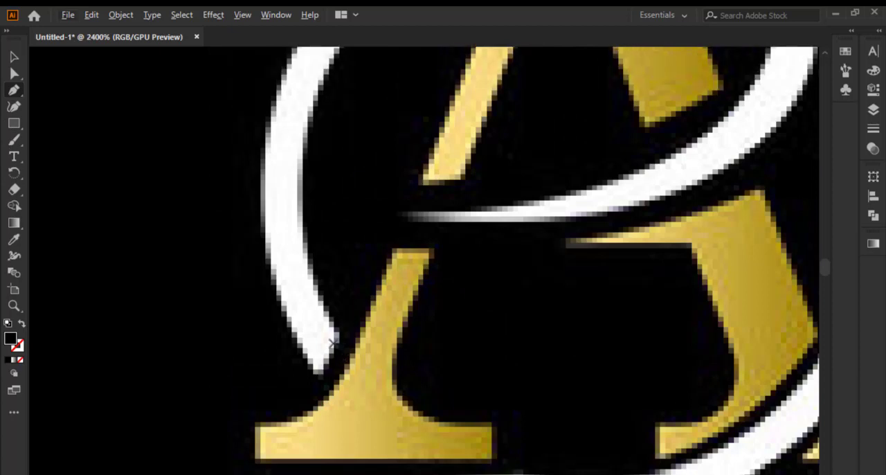
{"action": "scroll", "coordinate": [331, 343], "scroll_direction": "up", "scroll_amount": 2}
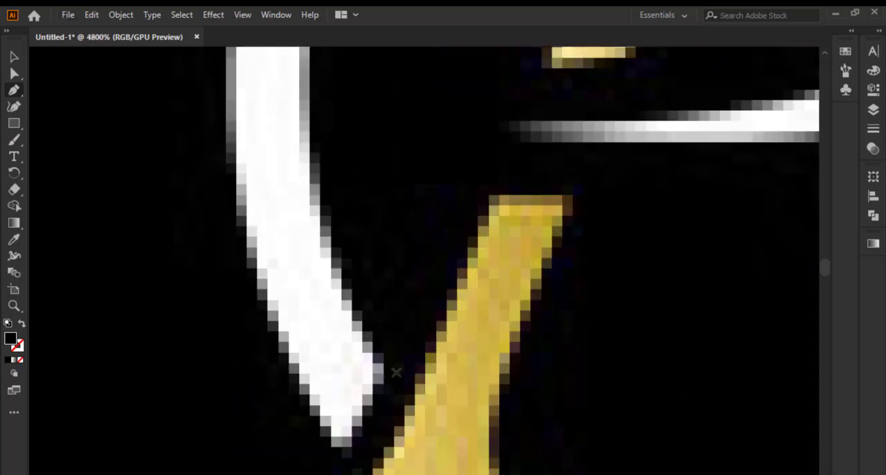
{"action": "scroll", "coordinate": [396, 373], "scroll_direction": "down", "scroll_amount": 3}
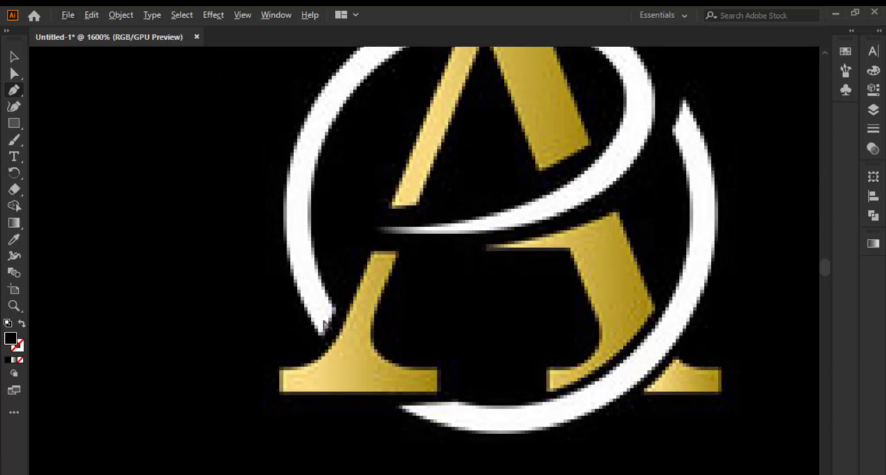
{"action": "scroll", "coordinate": [339, 346], "scroll_direction": "up", "scroll_amount": 3}
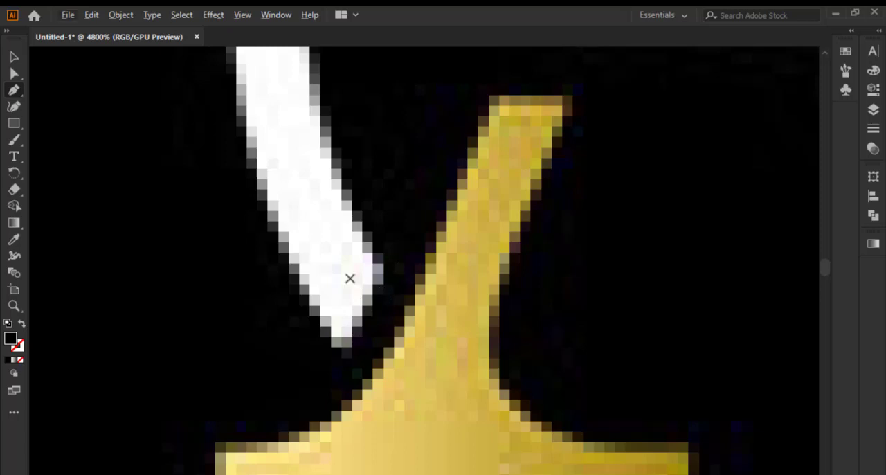
{"action": "scroll", "coordinate": [290, 318], "scroll_direction": "down", "scroll_amount": 5}
{"action": "scroll", "coordinate": [312, 317], "scroll_direction": "up", "scroll_amount": 4}
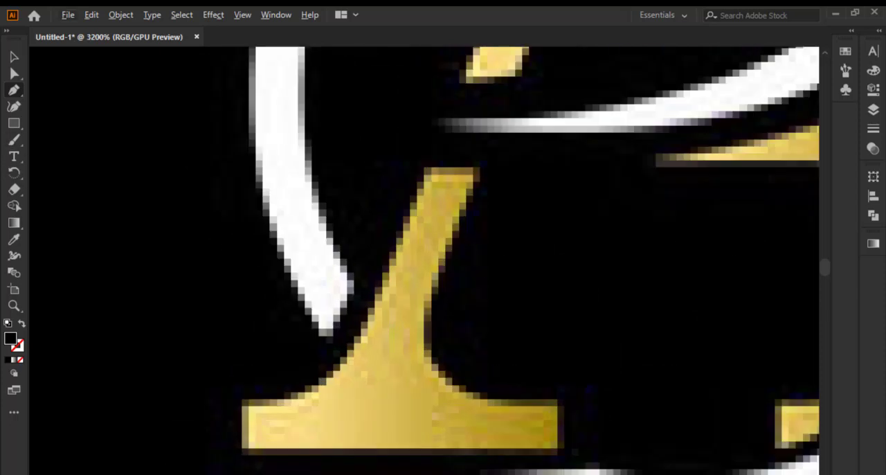
Create a new layer above Layer 1, name it MASK and set its layer colour to Black
{"action": "left_click", "coordinate": [880, 31]}
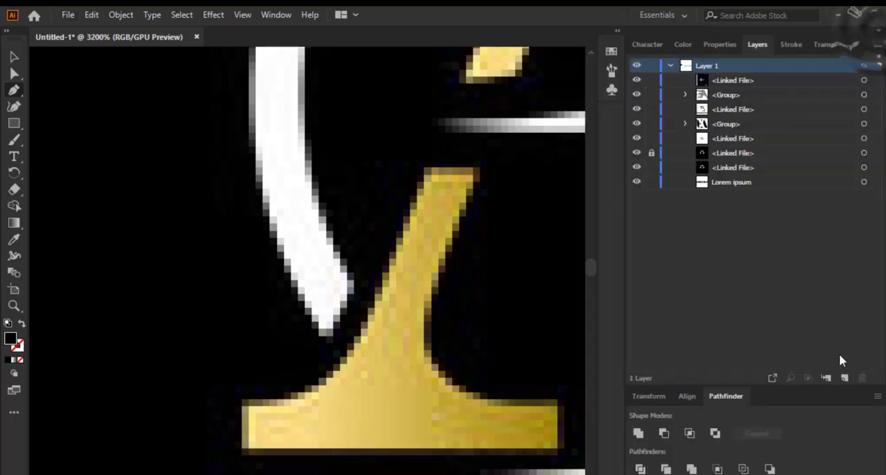
{"action": "left_click", "coordinate": [845, 378]}
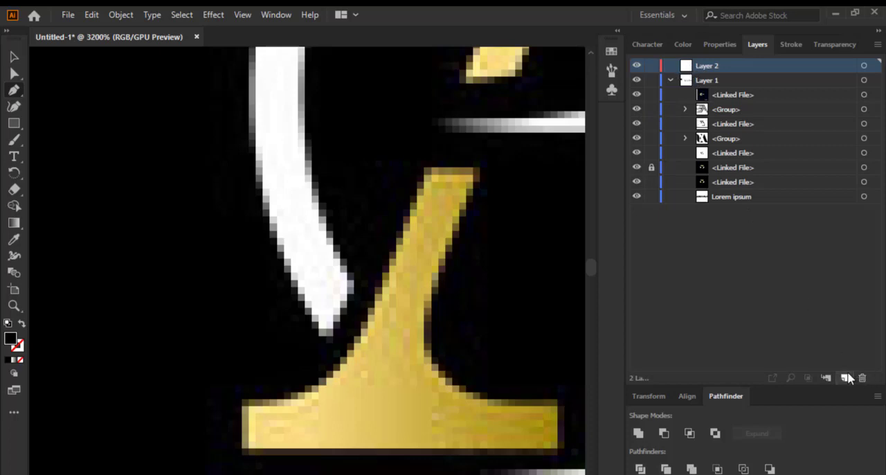
{"action": "double_click", "coordinate": [705, 65]}
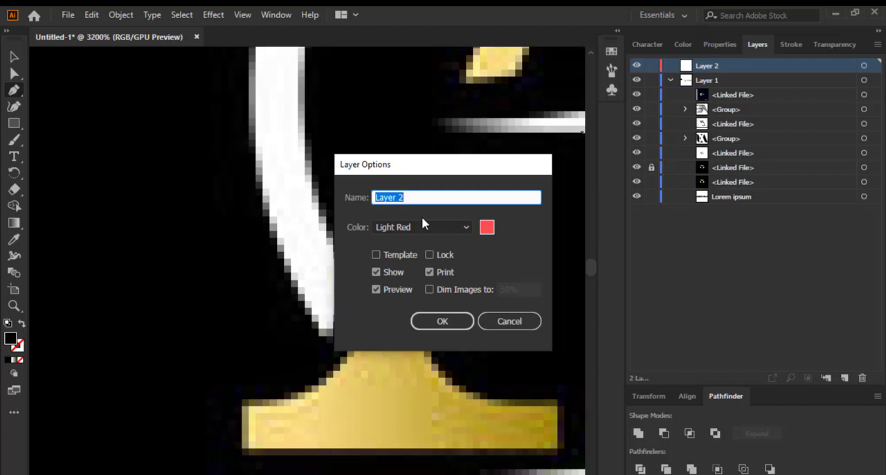
{"action": "type", "text": "MASK"}
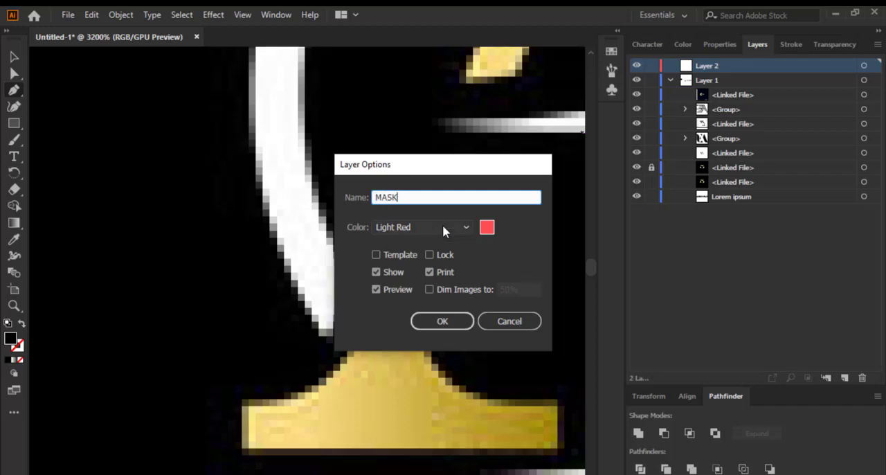
{"action": "left_click", "coordinate": [423, 229]}
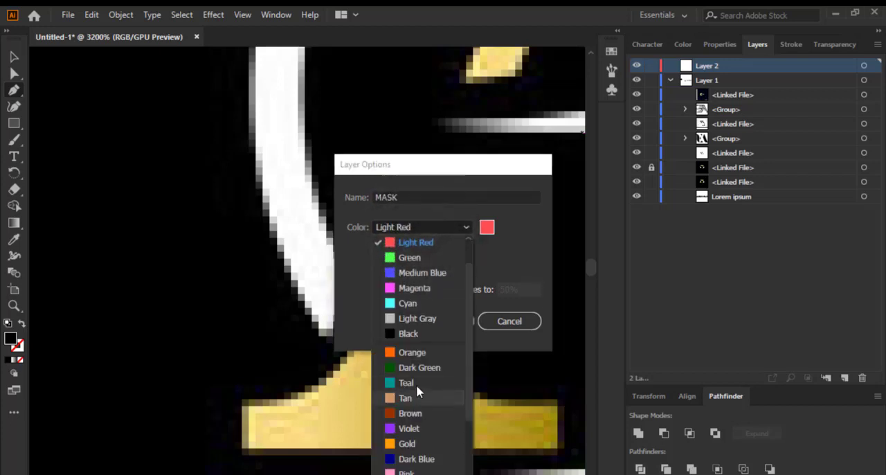
{"action": "left_click", "coordinate": [414, 331]}
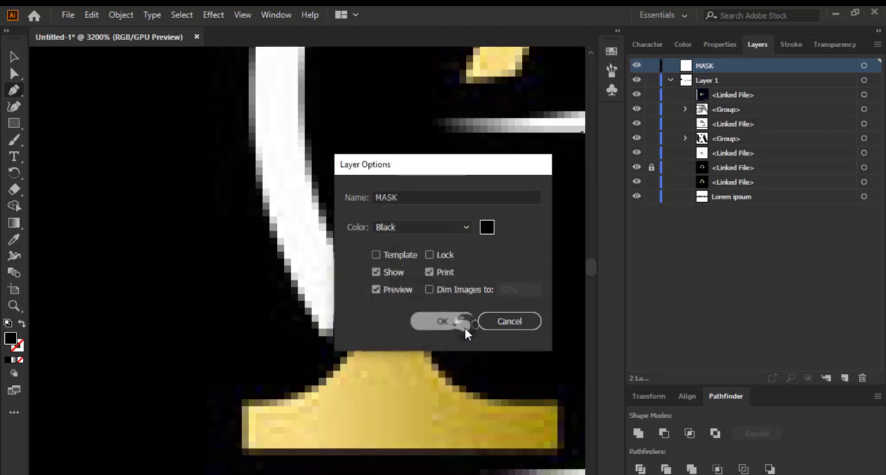
{"action": "left_click", "coordinate": [464, 323]}
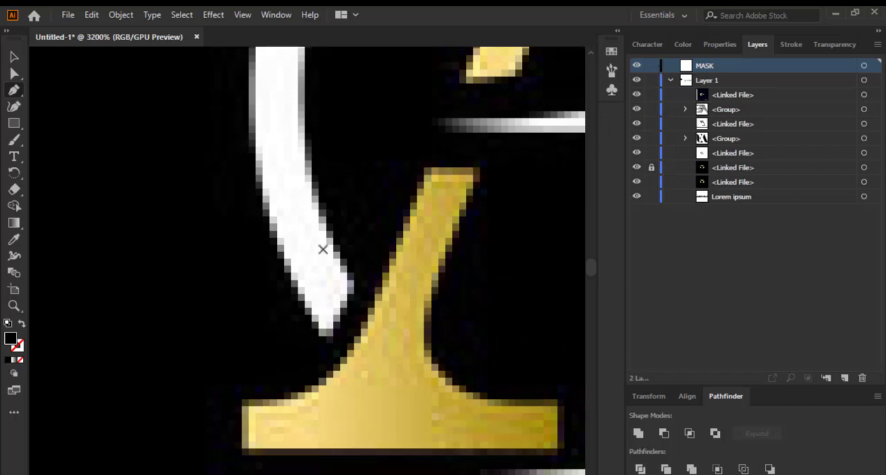
Start a Pen tool path on the MASK layer with an anchor point just beside the lower tip of the white left arc
{"action": "scroll", "coordinate": [359, 247], "scroll_direction": "down", "scroll_amount": 1}
{"action": "scroll", "coordinate": [360, 247], "scroll_direction": "down", "scroll_amount": 1}
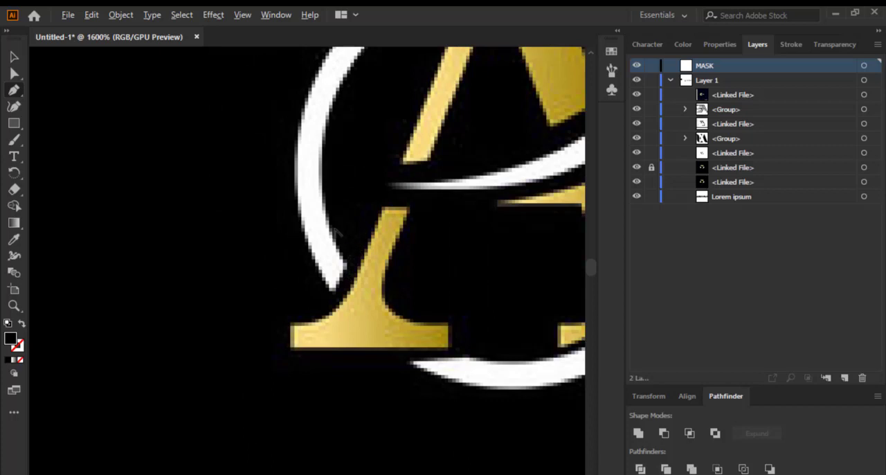
{"action": "scroll", "coordinate": [337, 235], "scroll_direction": "up", "scroll_amount": 3}
{"action": "scroll", "coordinate": [349, 276], "scroll_direction": "down", "scroll_amount": 3}
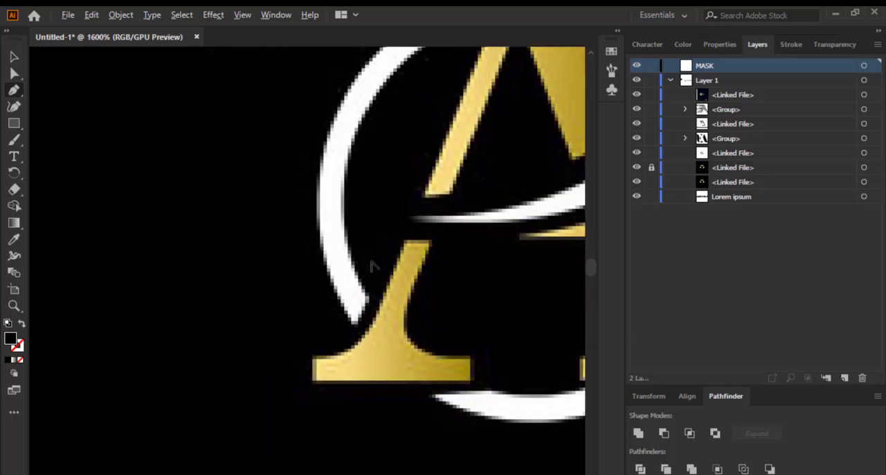
{"action": "scroll", "coordinate": [372, 266], "scroll_direction": "up", "scroll_amount": 1}
{"action": "scroll", "coordinate": [359, 316], "scroll_direction": "up", "scroll_amount": 2}
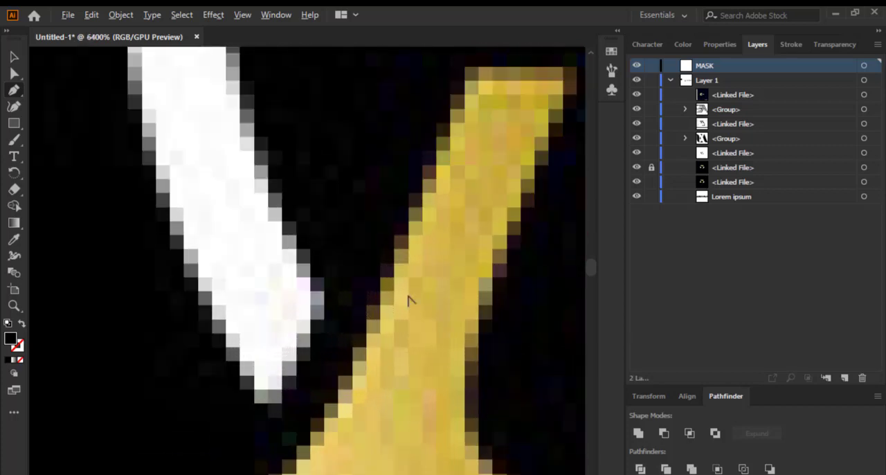
{"action": "scroll", "coordinate": [401, 305], "scroll_direction": "down", "scroll_amount": 2}
{"action": "scroll", "coordinate": [451, 331], "scroll_direction": "up", "scroll_amount": 4}
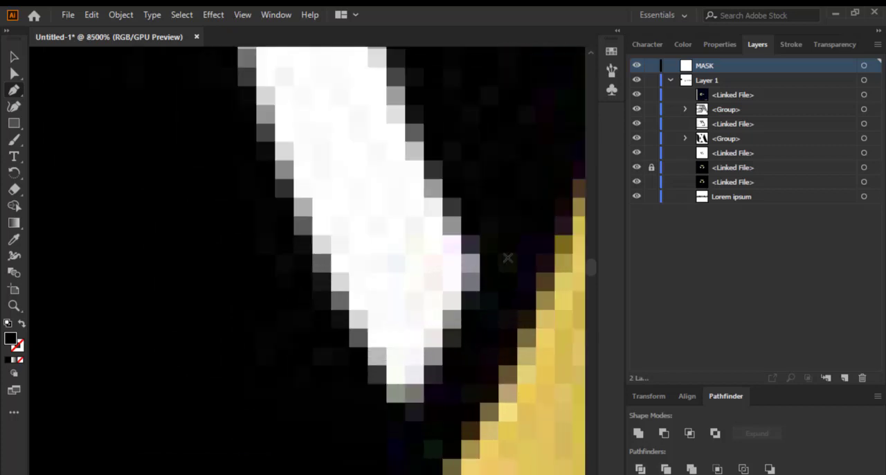
{"action": "left_click", "coordinate": [509, 258]}
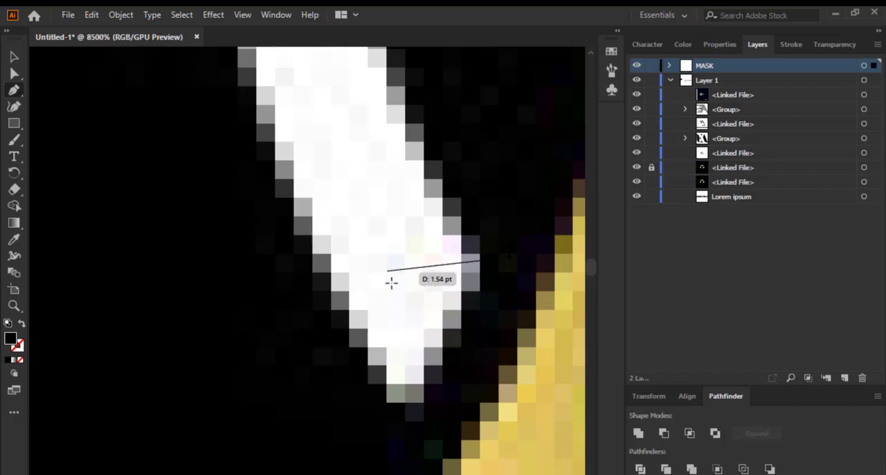
{"action": "left_click", "coordinate": [14, 90]}
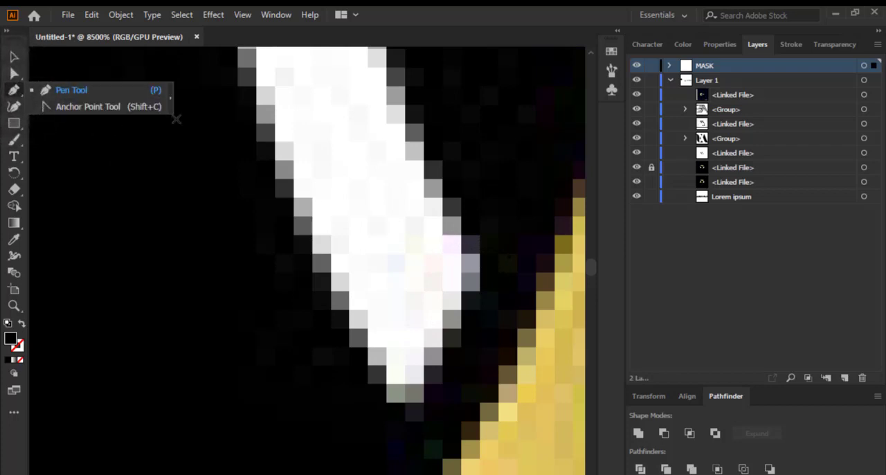
{"action": "left_click", "coordinate": [69, 90]}
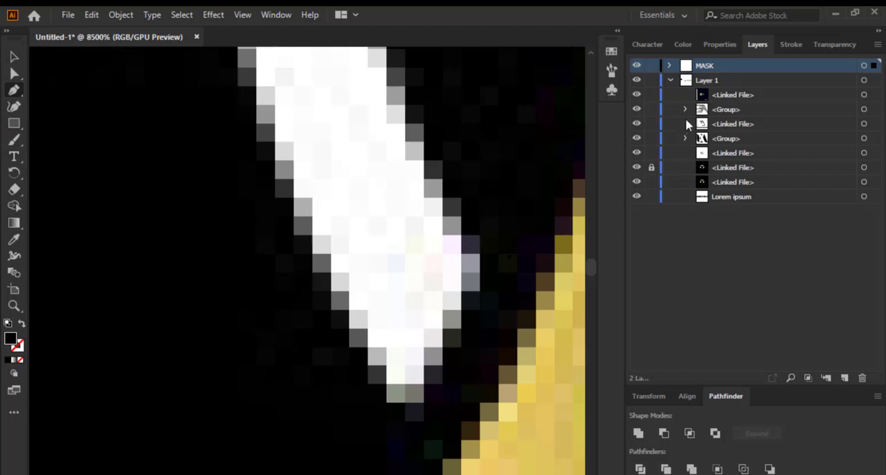
Show the new path's properties and look through the list of available panels
{"action": "left_click", "coordinate": [713, 46]}
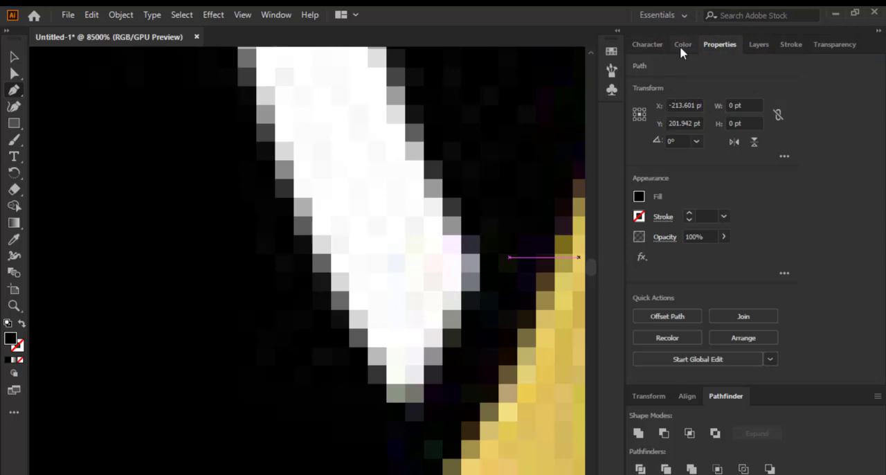
{"action": "left_click", "coordinate": [287, 15]}
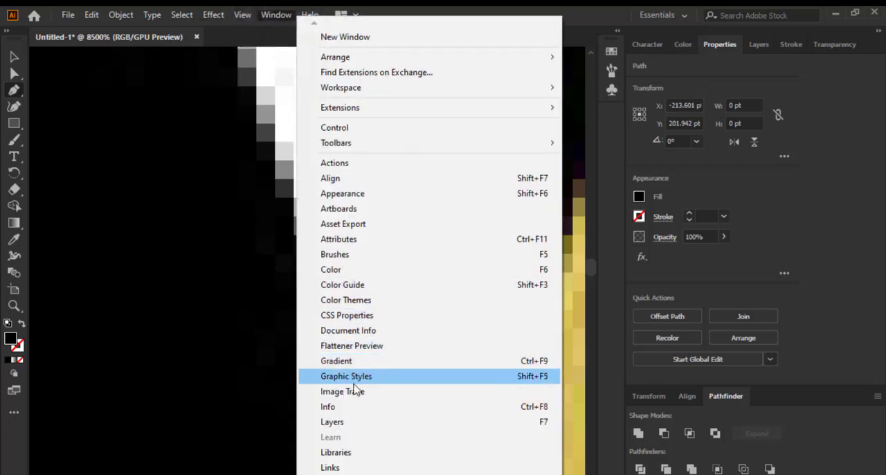
{"action": "scroll", "coordinate": [336, 468], "scroll_direction": "down", "scroll_amount": 6}
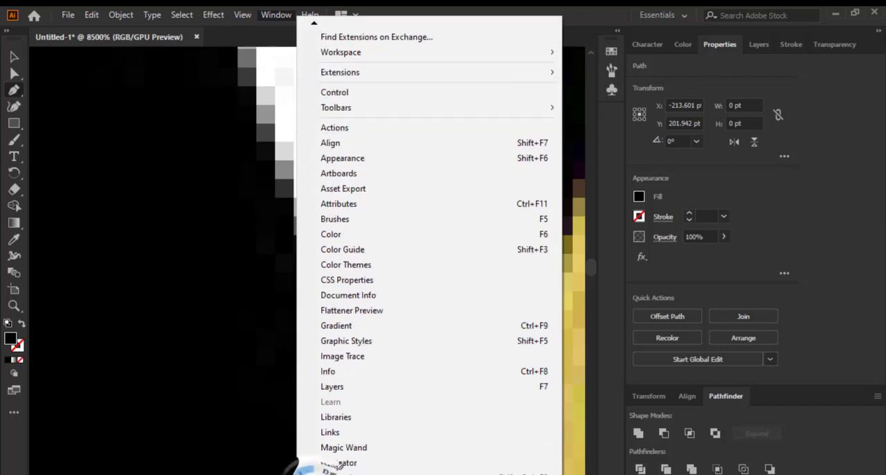
{"action": "scroll", "coordinate": [336, 461], "scroll_direction": "down", "scroll_amount": 2}
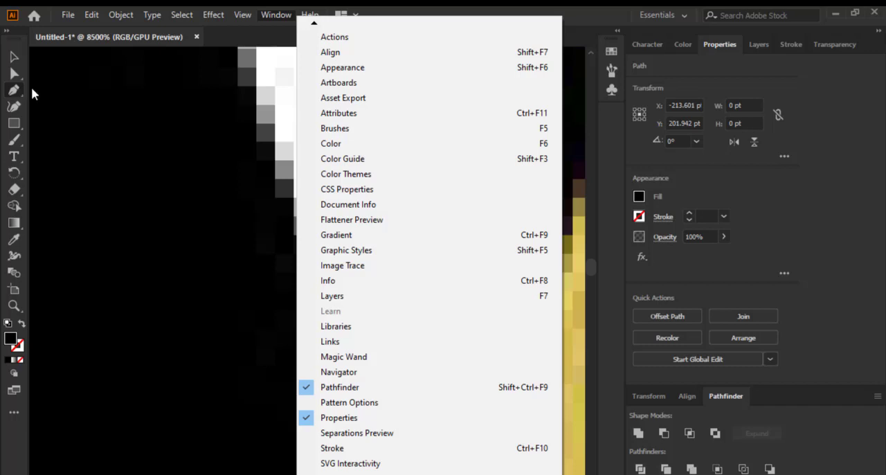
{"action": "left_click", "coordinate": [98, 102]}
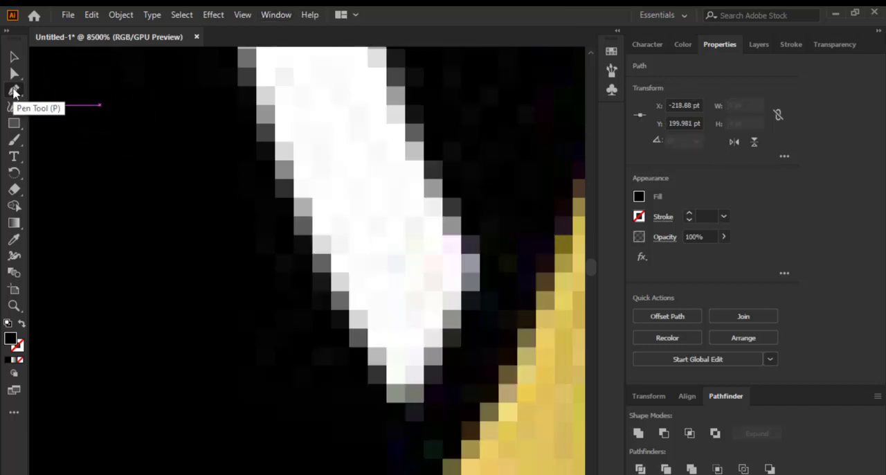
{"action": "left_click", "coordinate": [277, 15]}
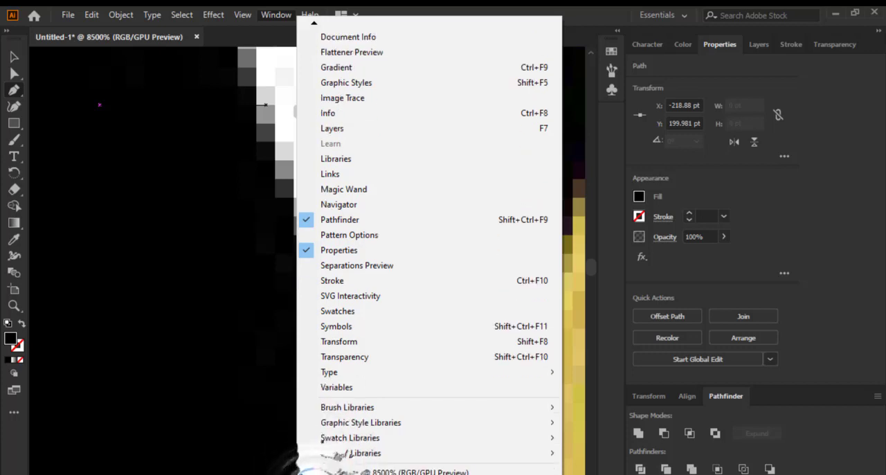
{"action": "left_click", "coordinate": [183, 220]}
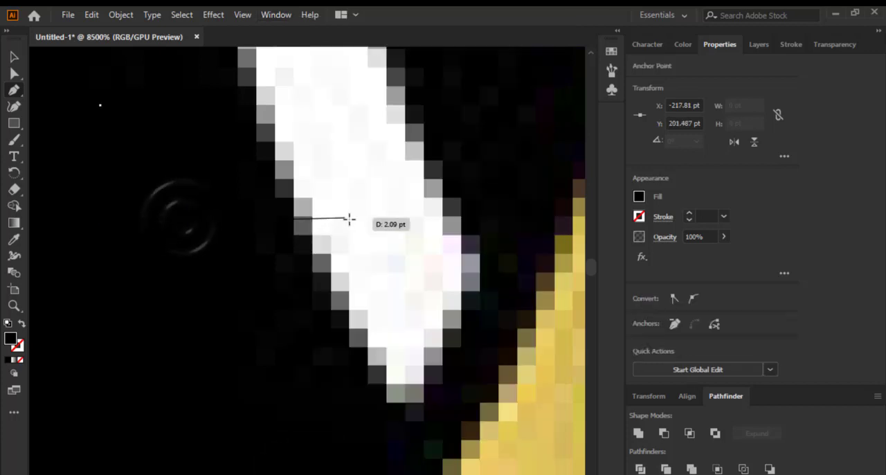
Undo the stray anchor points placed around the white left arc, back to the path's first anchor
{"action": "scroll", "coordinate": [350, 198], "scroll_direction": "down", "scroll_amount": 3}
{"action": "key", "text": "Escape"}
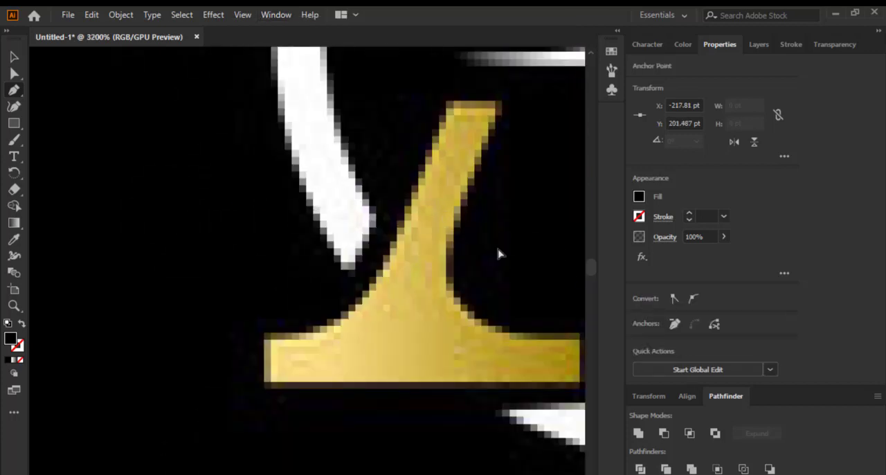
{"action": "left_click_drag", "start_coordinate": [309, 227], "coordinate": [353, 239]}
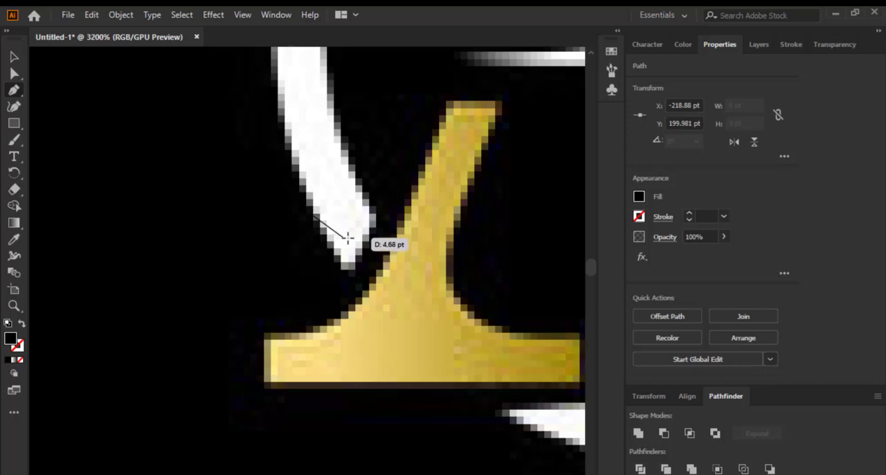
{"action": "scroll", "coordinate": [305, 234], "scroll_direction": "down", "scroll_amount": 2}
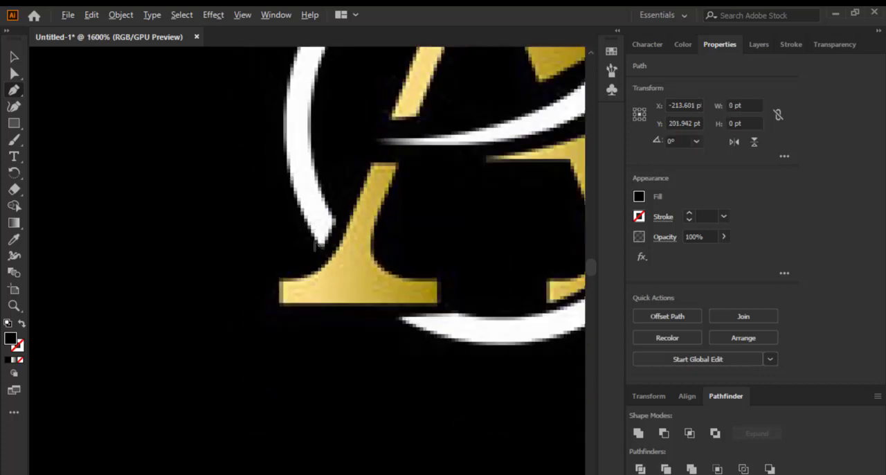
Unlock the gold A linked image in Layer 1 and select it on the canvas
{"action": "scroll", "coordinate": [331, 234], "scroll_direction": "up", "scroll_amount": 5}
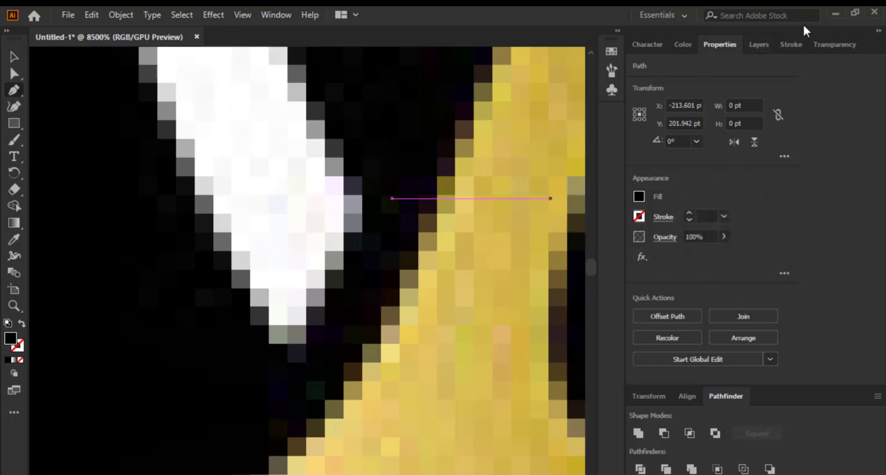
{"action": "left_click", "coordinate": [758, 44]}
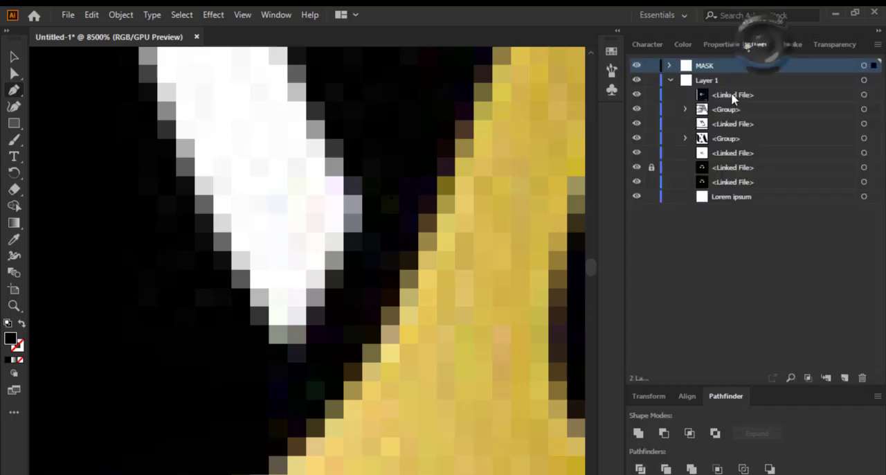
{"action": "left_click", "coordinate": [865, 167]}
{"action": "left_click", "coordinate": [652, 169]}
{"action": "left_click", "coordinate": [755, 170]}
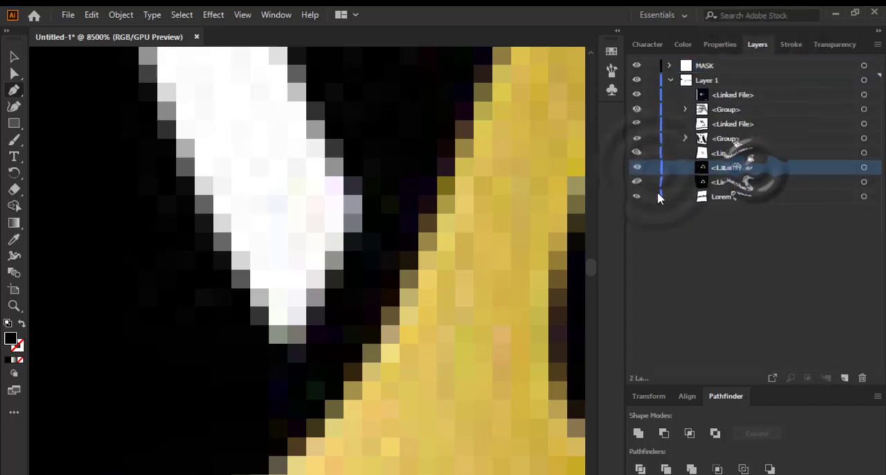
{"action": "left_click", "coordinate": [444, 223]}
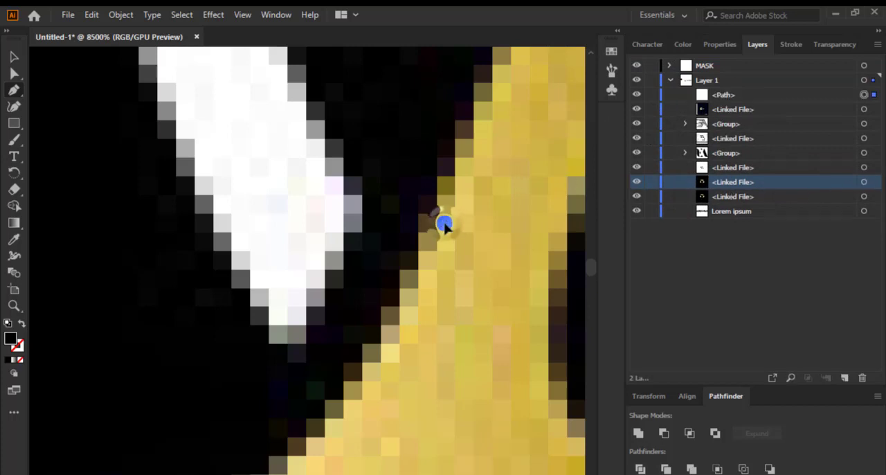
{"action": "key", "text": "ctrl+z"}
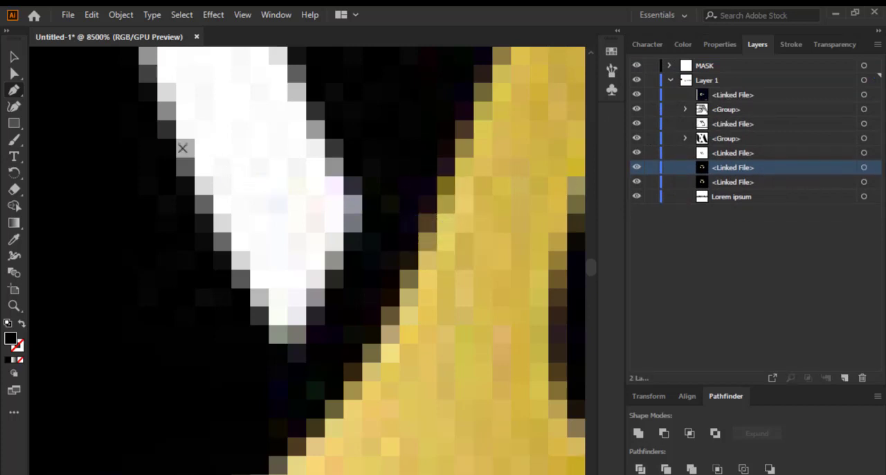
{"action": "scroll", "coordinate": [359, 191], "scroll_direction": "down", "scroll_amount": 6}
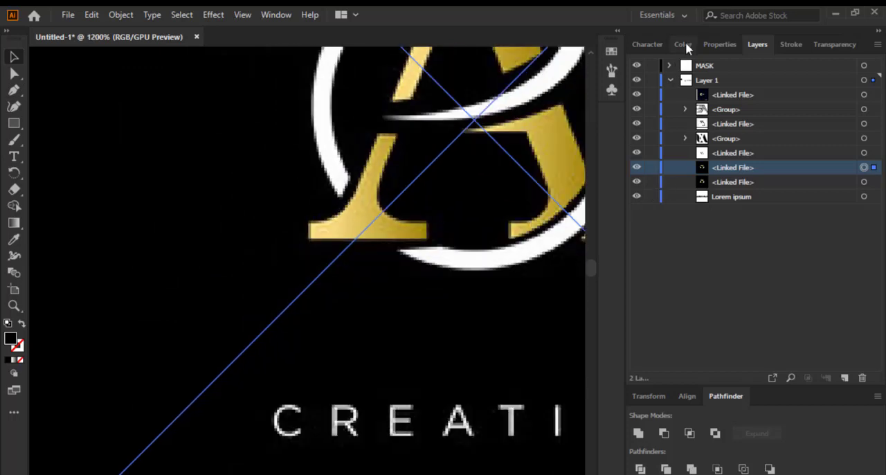
Dim the selected gold A reference image to 32% opacity
{"action": "left_click", "coordinate": [683, 44]}
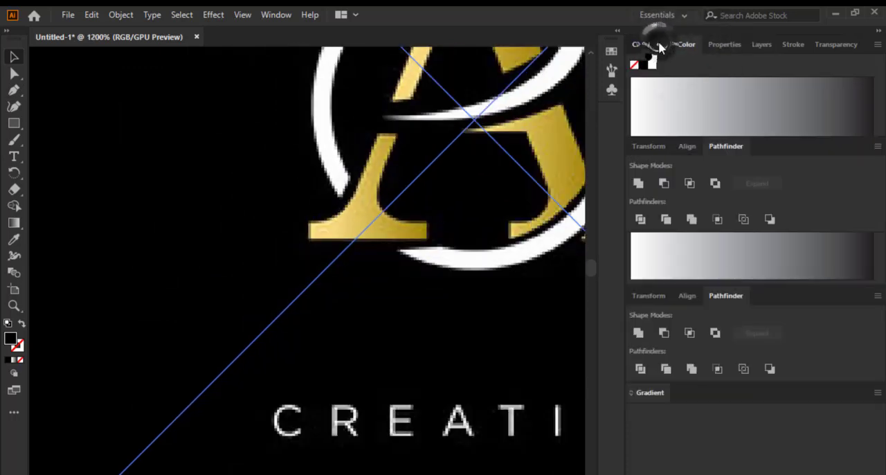
{"action": "left_click", "coordinate": [659, 40]}
{"action": "left_click", "coordinate": [686, 42]}
{"action": "left_click", "coordinate": [717, 40]}
{"action": "left_click", "coordinate": [733, 42]}
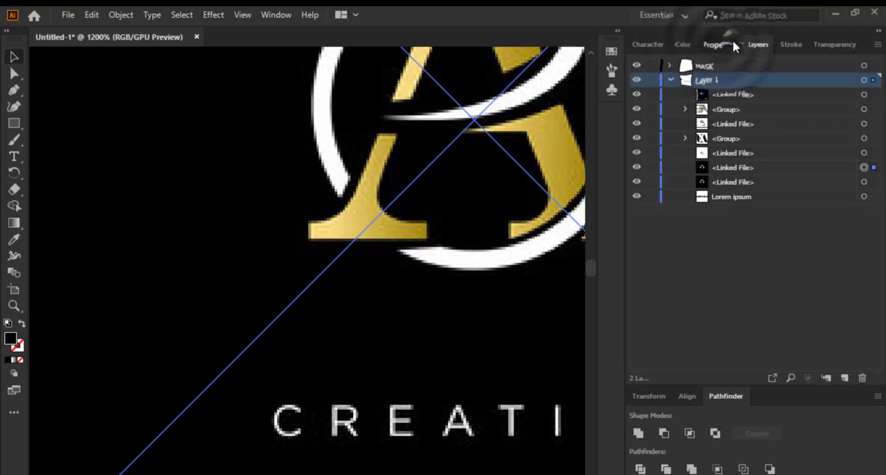
{"action": "left_click", "coordinate": [727, 44]}
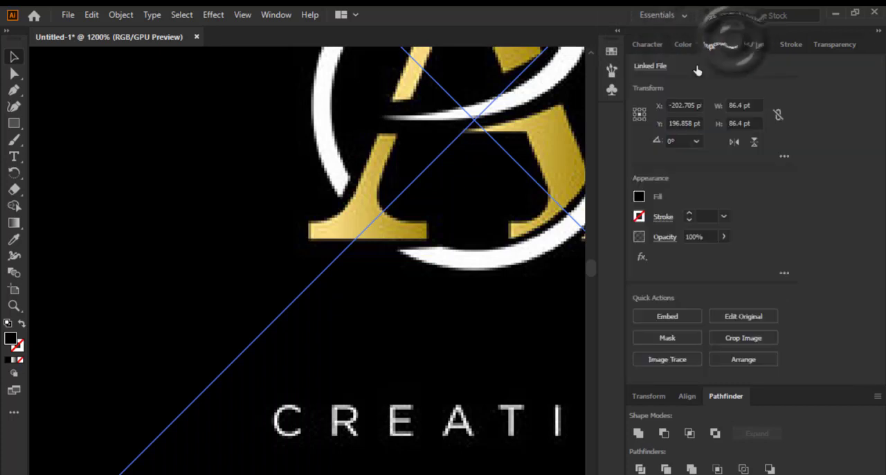
{"action": "left_click", "coordinate": [721, 236]}
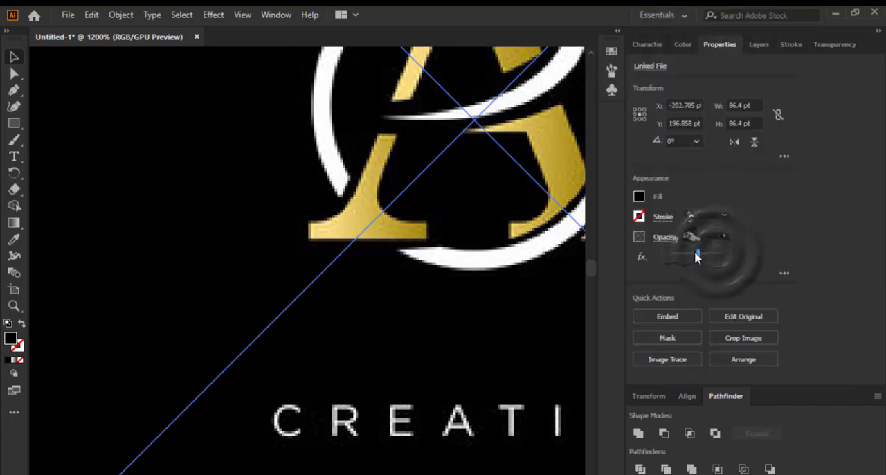
{"action": "mouse_move", "coordinate": [695, 253]}
{"action": "left_mouse_down"}
{"action": "mouse_move", "coordinate": [678, 253]}
{"action": "mouse_move", "coordinate": [712, 254]}
{"action": "left_mouse_up"}
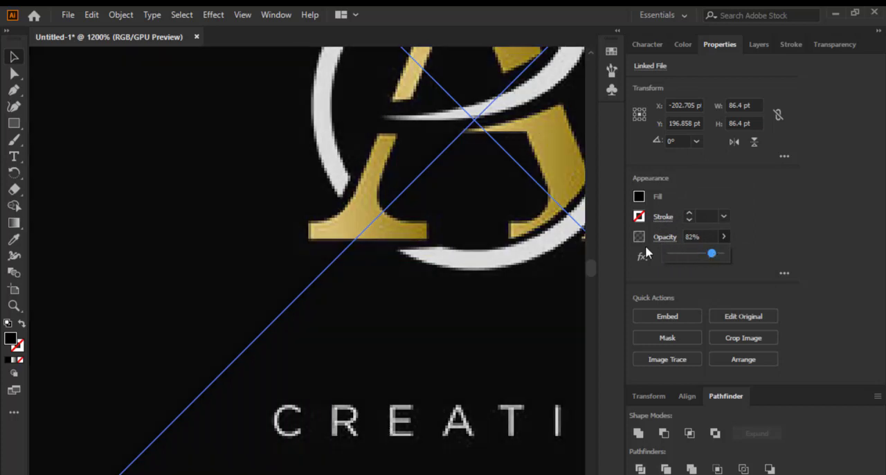
{"action": "left_click", "coordinate": [391, 231]}
{"action": "scroll", "coordinate": [356, 241], "scroll_direction": "down", "scroll_amount": 6}
{"action": "scroll", "coordinate": [392, 188], "scroll_direction": "up", "scroll_amount": 4}
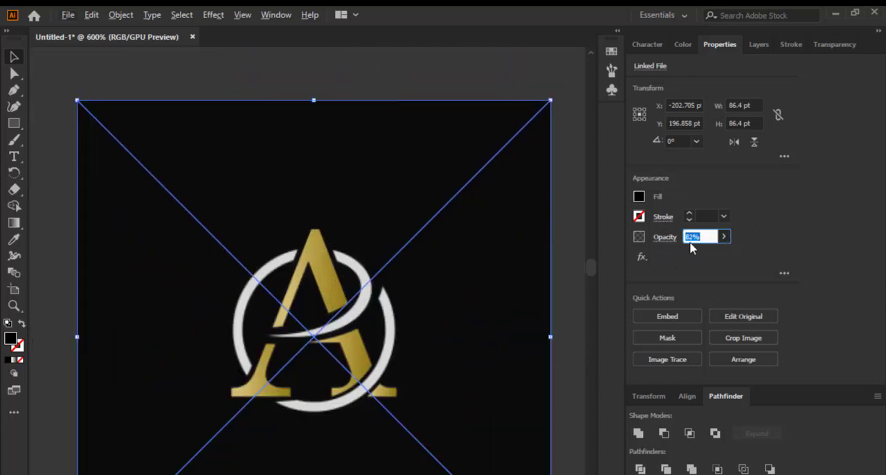
{"action": "left_click_drag", "start_coordinate": [720, 253], "coordinate": [687, 253]}
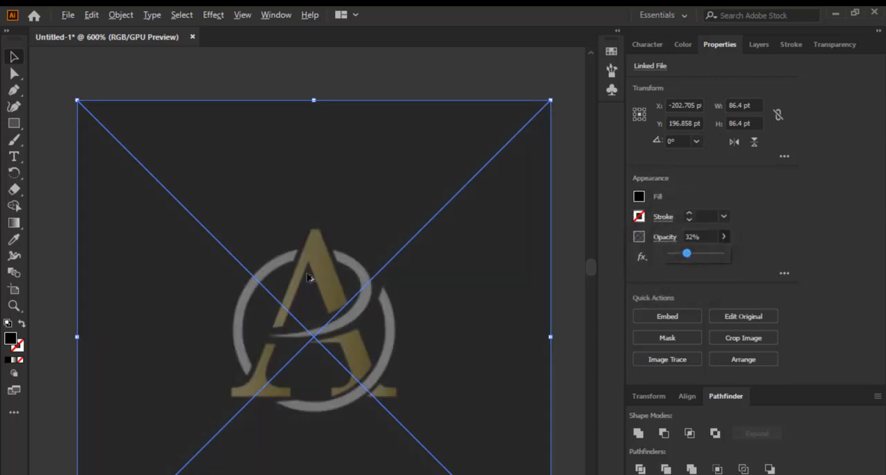
{"action": "scroll", "coordinate": [308, 278], "scroll_direction": "up", "scroll_amount": 3}
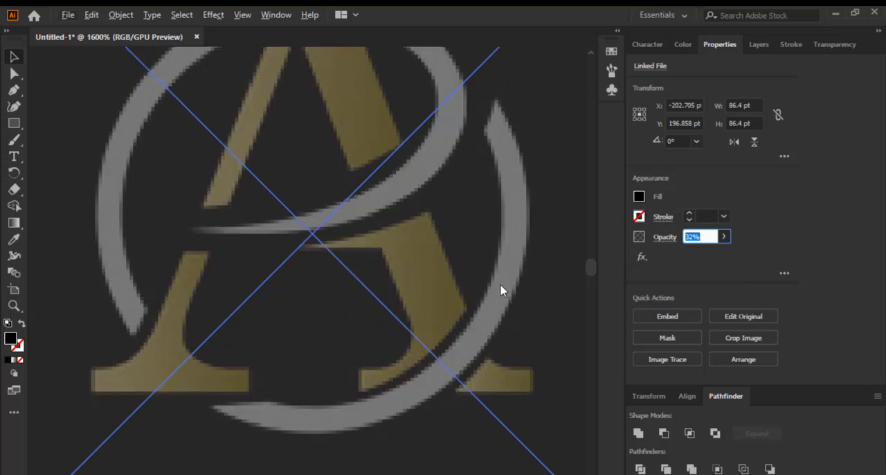
{"action": "scroll", "coordinate": [428, 211], "scroll_direction": "down", "scroll_amount": 2}
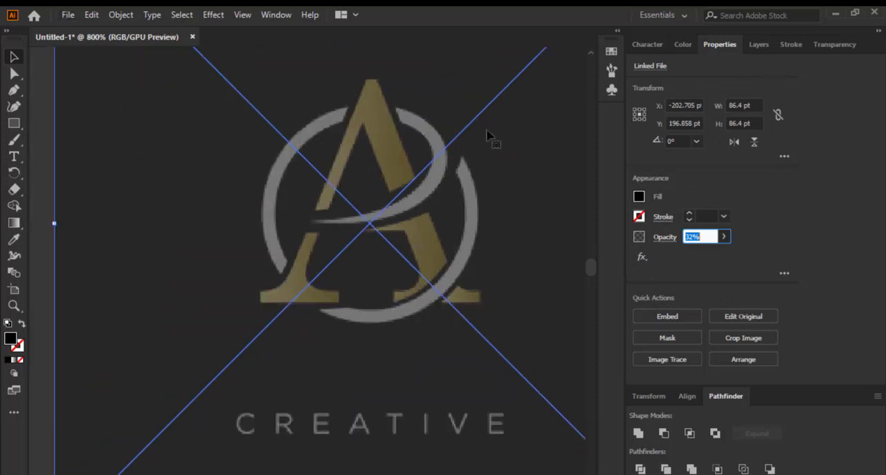
Lock the dimmed gold A image again and make MASK the active layer
{"action": "left_click", "coordinate": [750, 45]}
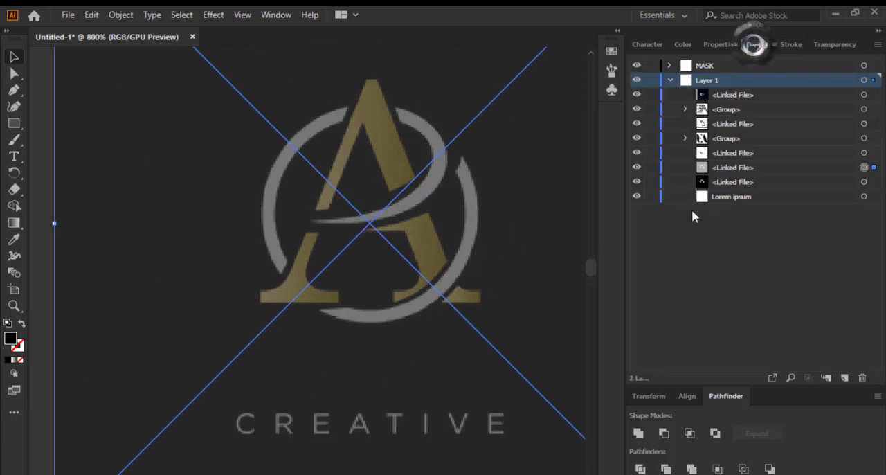
{"action": "left_click", "coordinate": [651, 167]}
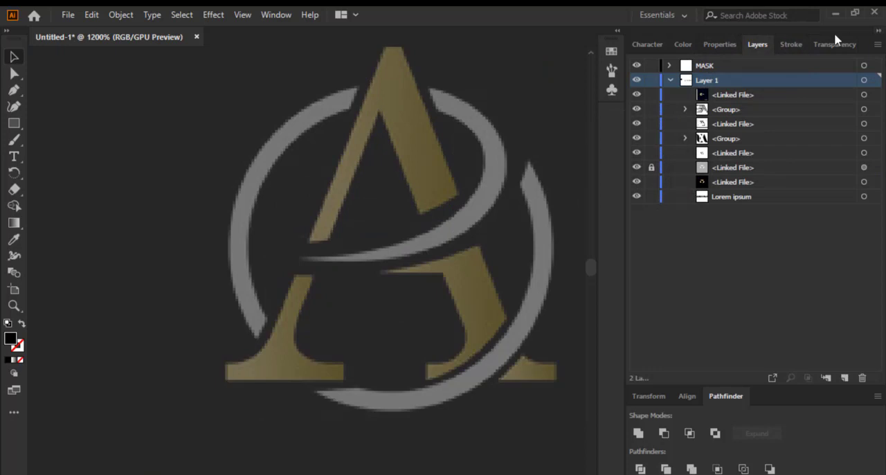
{"action": "left_click", "coordinate": [713, 66]}
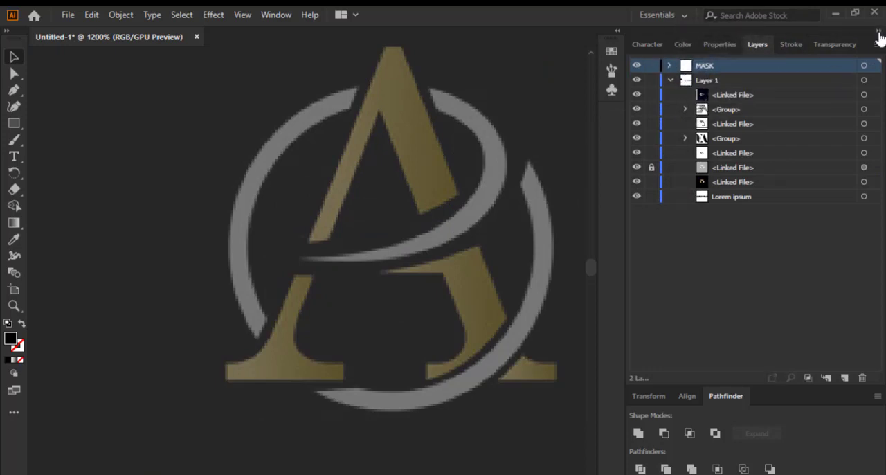
Collapse the docked panels to icons to widen the canvas around the gold A logo
{"action": "left_click", "coordinate": [877, 30]}
{"action": "scroll", "coordinate": [355, 169], "scroll_direction": "up", "scroll_amount": 1}
{"action": "left_click_drag", "start_coordinate": [378, 133], "coordinate": [382, 160]}
{"action": "scroll", "coordinate": [385, 162], "scroll_direction": "down", "scroll_amount": 1}
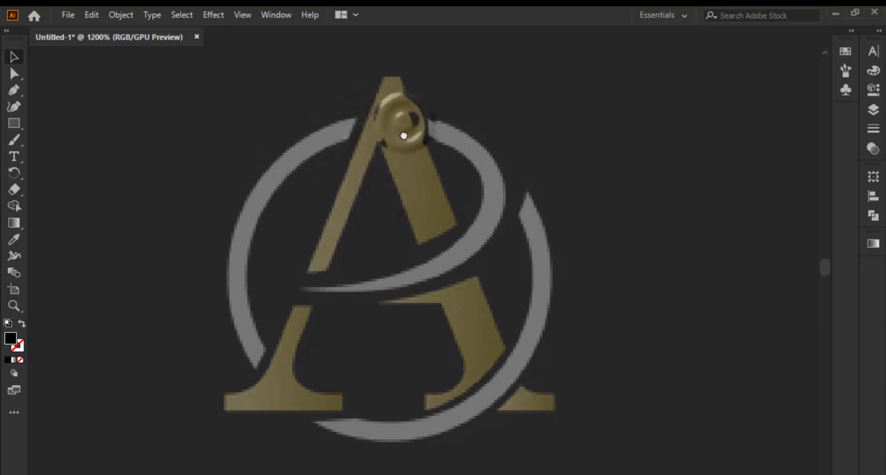
Start a Pen tool path across the upper end of the left arc, with anchors at its outer tip and inner corner
{"action": "left_click", "coordinate": [14, 90]}
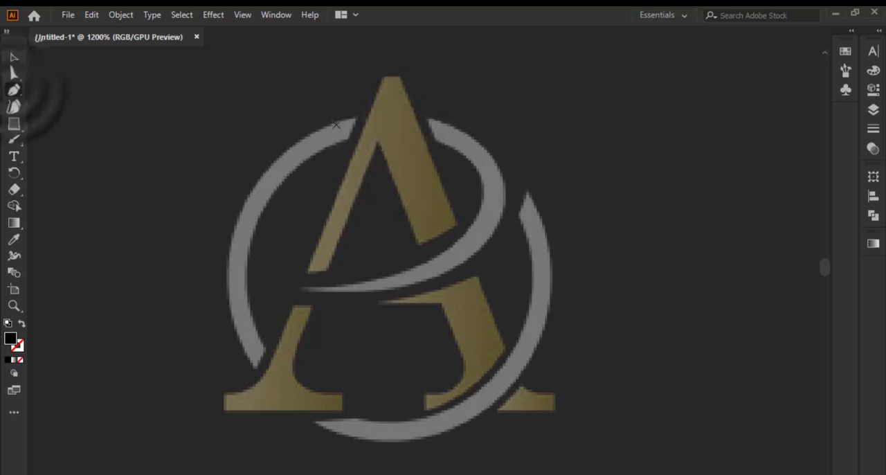
{"action": "scroll", "coordinate": [353, 127], "scroll_direction": "up", "scroll_amount": 1}
{"action": "scroll", "coordinate": [346, 160], "scroll_direction": "up", "scroll_amount": 1}
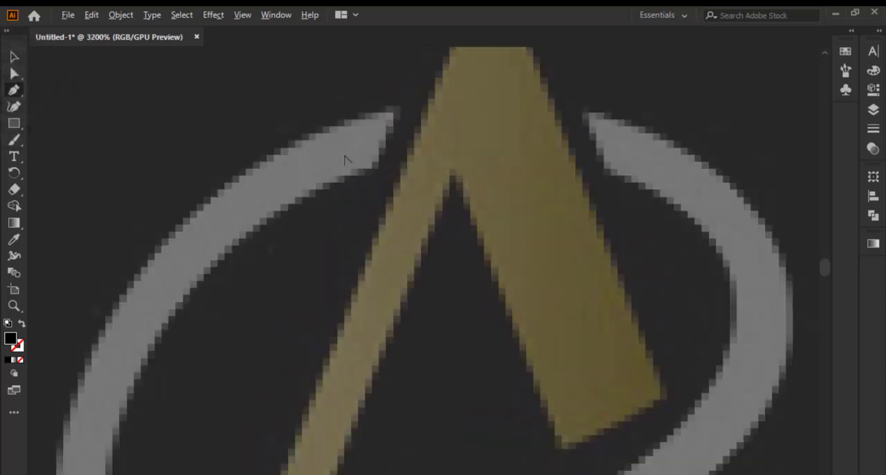
{"action": "left_click", "coordinate": [402, 108]}
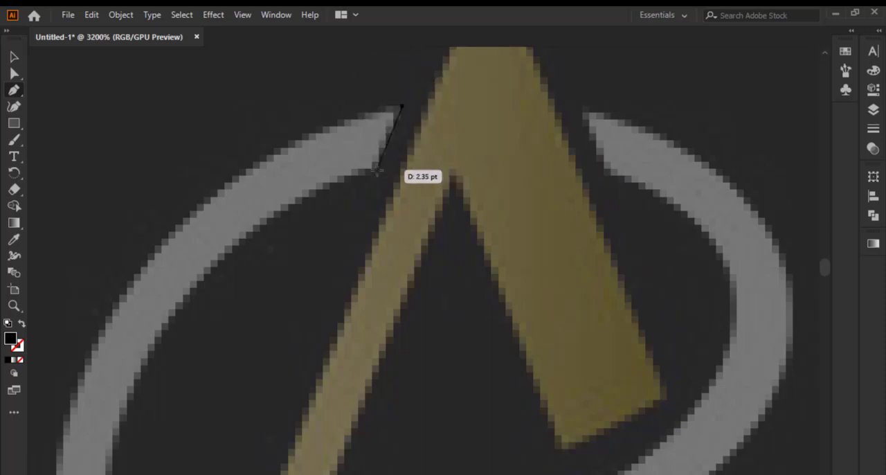
{"action": "scroll", "coordinate": [377, 171], "scroll_direction": "down", "scroll_amount": 3}
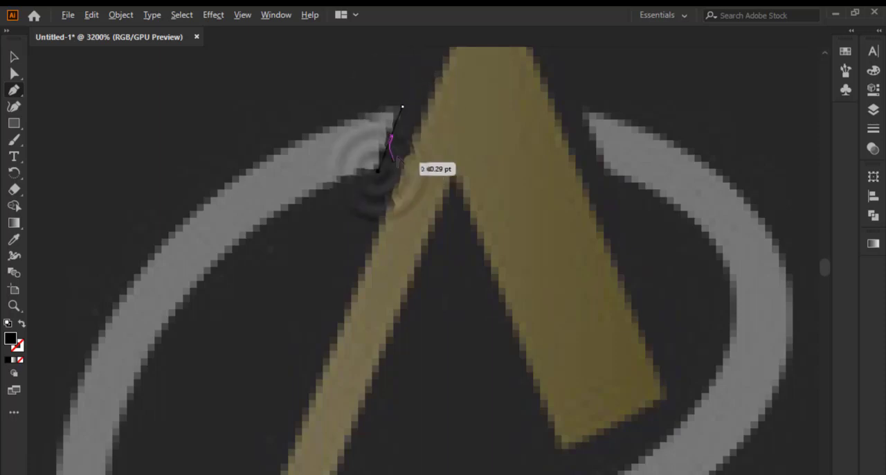
Add a curved Pen segment along the left arc's inner edge down to its lower inner corner
{"action": "scroll", "coordinate": [340, 245], "scroll_direction": "up", "scroll_amount": 1}
{"action": "scroll", "coordinate": [369, 189], "scroll_direction": "down", "scroll_amount": 3}
{"action": "scroll", "coordinate": [347, 275], "scroll_direction": "up", "scroll_amount": 3}
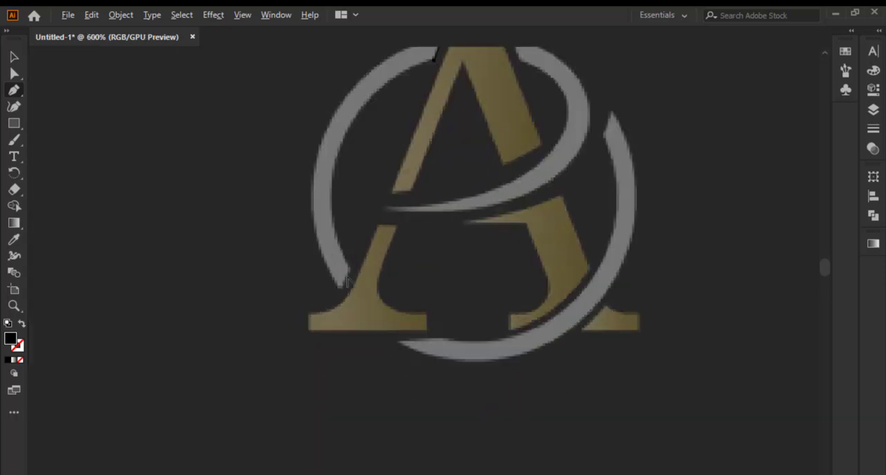
{"action": "scroll", "coordinate": [345, 270], "scroll_direction": "down", "scroll_amount": 3}
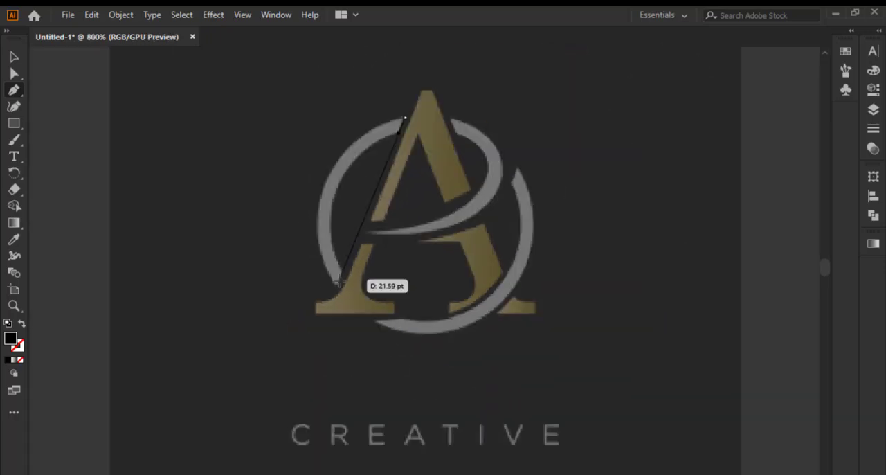
{"action": "scroll", "coordinate": [351, 273], "scroll_direction": "up", "scroll_amount": 2}
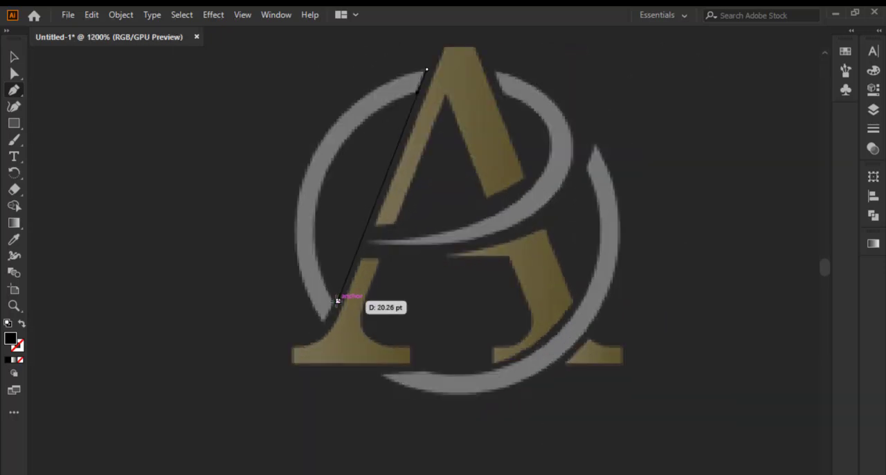
{"action": "left_click", "coordinate": [332, 305]}
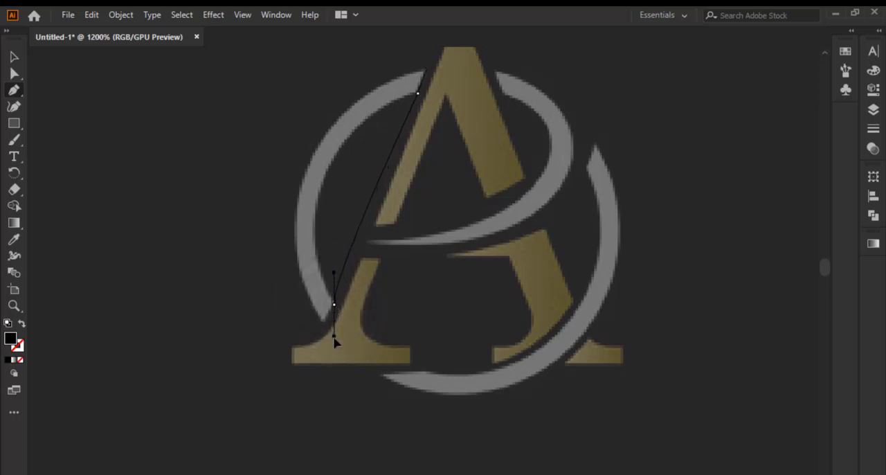
{"action": "left_click_drag", "start_coordinate": [336, 405], "coordinate": [410, 457]}
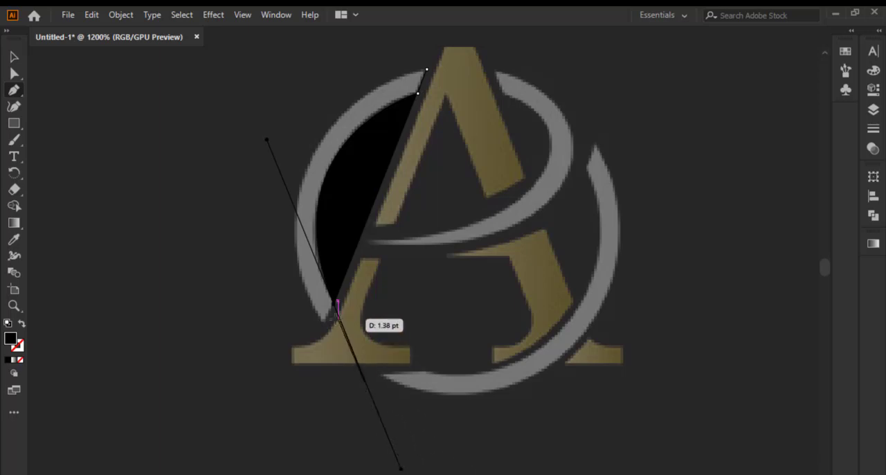
Remove the outgoing handle at the arc's lower inner corner and add a straight segment to the arc's lower tip
{"action": "left_click_drag", "start_coordinate": [317, 353], "coordinate": [336, 333]}
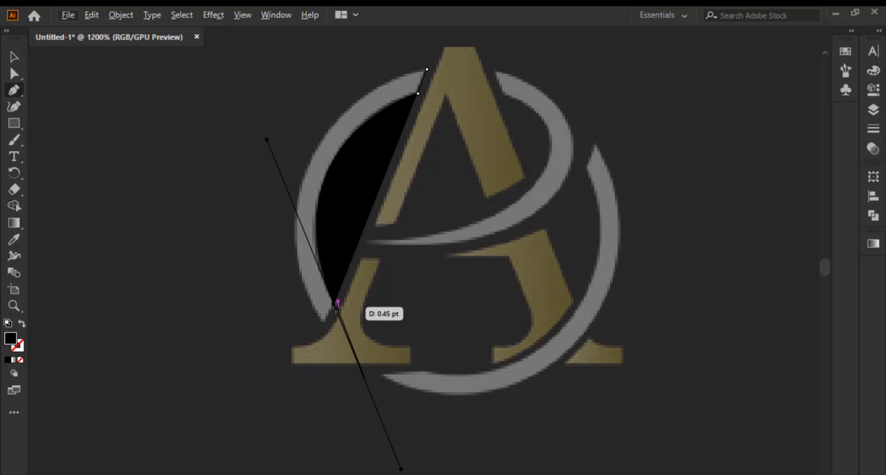
{"action": "left_click", "coordinate": [337, 303]}
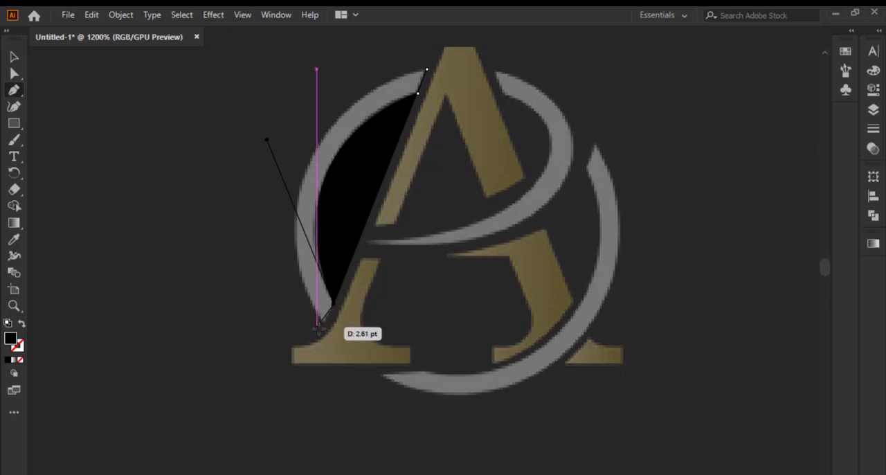
{"action": "scroll", "coordinate": [322, 333], "scroll_direction": "up", "scroll_amount": 3}
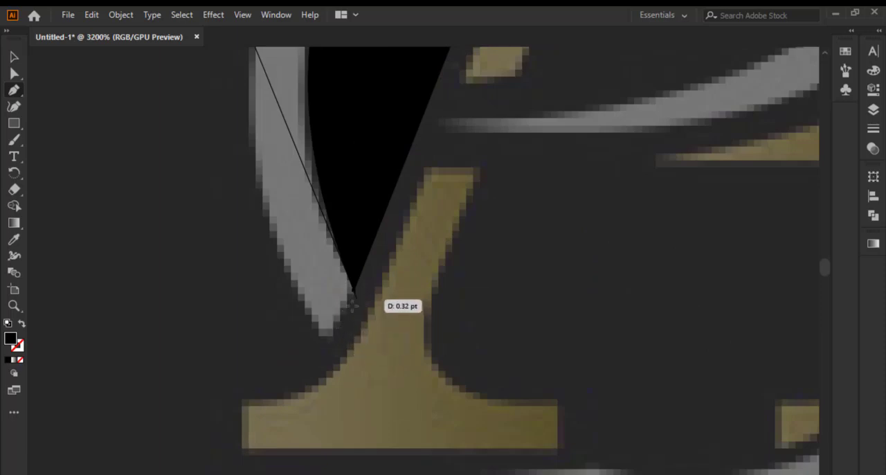
{"action": "left_click", "coordinate": [329, 344]}
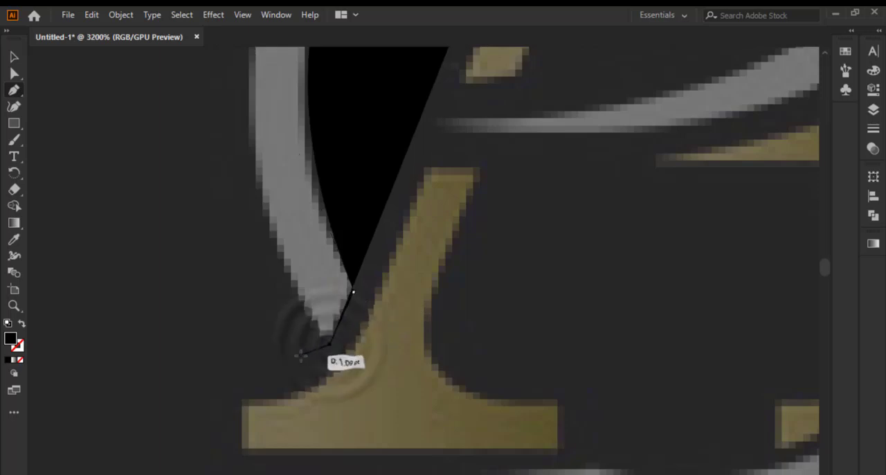
{"action": "scroll", "coordinate": [320, 362], "scroll_direction": "down", "scroll_amount": 3}
{"action": "scroll", "coordinate": [315, 287], "scroll_direction": "down", "scroll_amount": 3}
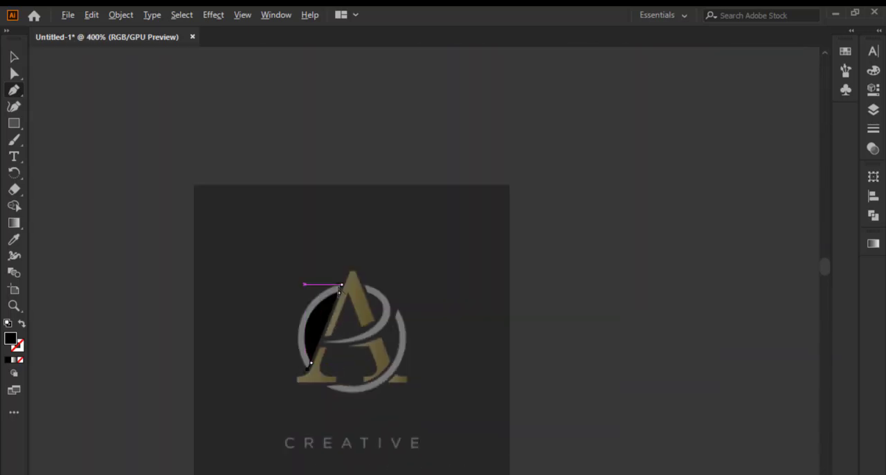
{"action": "scroll", "coordinate": [339, 291], "scroll_direction": "up", "scroll_amount": 2}
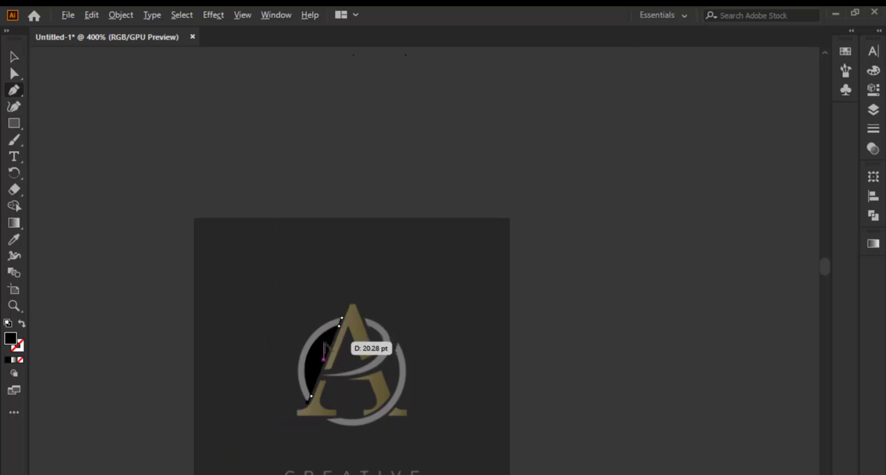
{"action": "scroll", "coordinate": [326, 347], "scroll_direction": "up", "scroll_amount": 2}
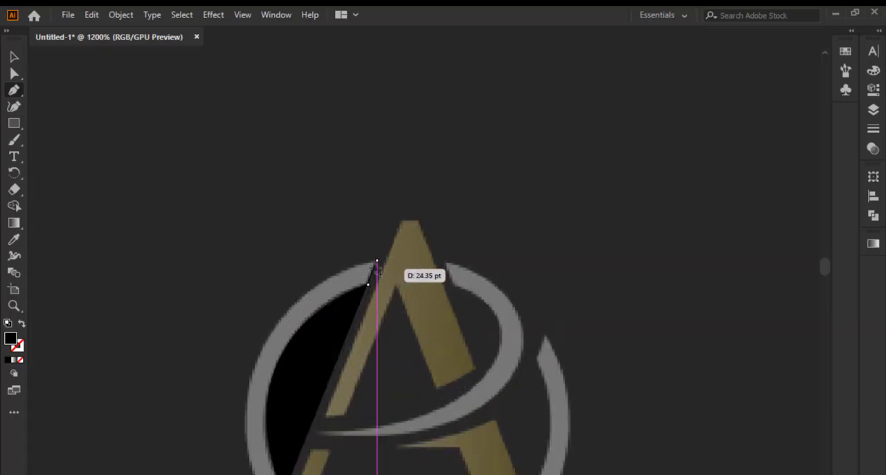
Close the left arc's path at its upper outer tip with a curved Pen segment following the arc's outer edge
{"action": "left_click_drag", "start_coordinate": [376, 260], "coordinate": [602, 192]}
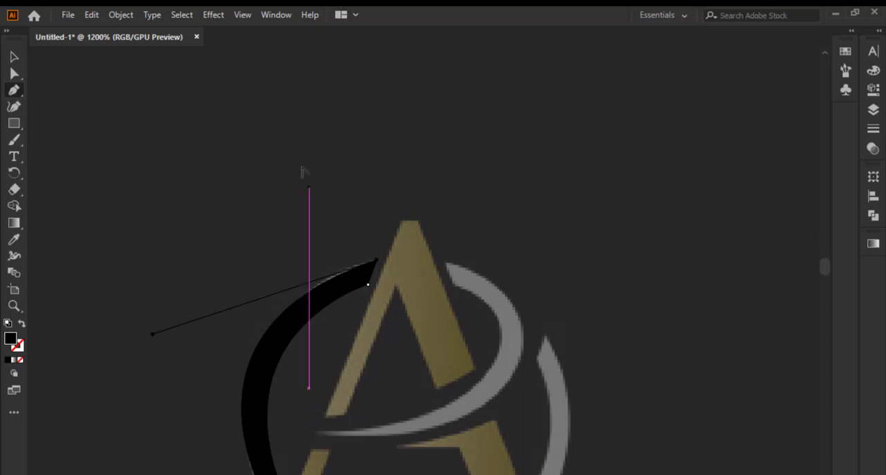
{"action": "scroll", "coordinate": [304, 172], "scroll_direction": "down", "scroll_amount": 2}
{"action": "scroll", "coordinate": [274, 311], "scroll_direction": "up", "scroll_amount": 3}
{"action": "scroll", "coordinate": [275, 319], "scroll_direction": "down", "scroll_amount": 1}
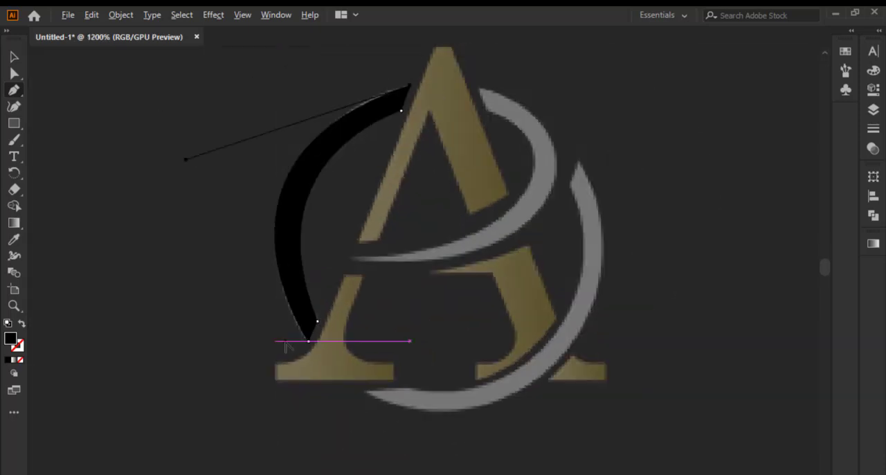
{"action": "scroll", "coordinate": [307, 317], "scroll_direction": "down", "scroll_amount": 2}
{"action": "scroll", "coordinate": [366, 173], "scroll_direction": "up", "scroll_amount": 3}
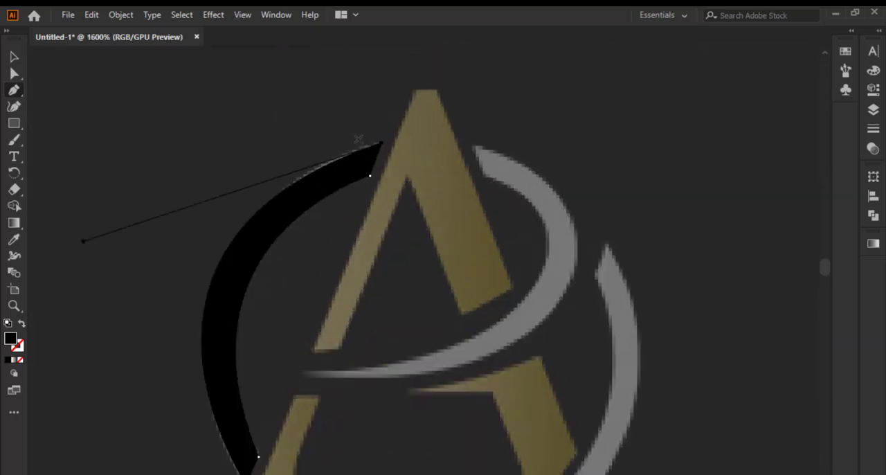
Start a Pen path across the upper end of the inner grey swoosh, with anchors at its outer tip and inner corner
{"action": "scroll", "coordinate": [358, 139], "scroll_direction": "down", "scroll_amount": 2}
{"action": "scroll", "coordinate": [425, 185], "scroll_direction": "up", "scroll_amount": 2}
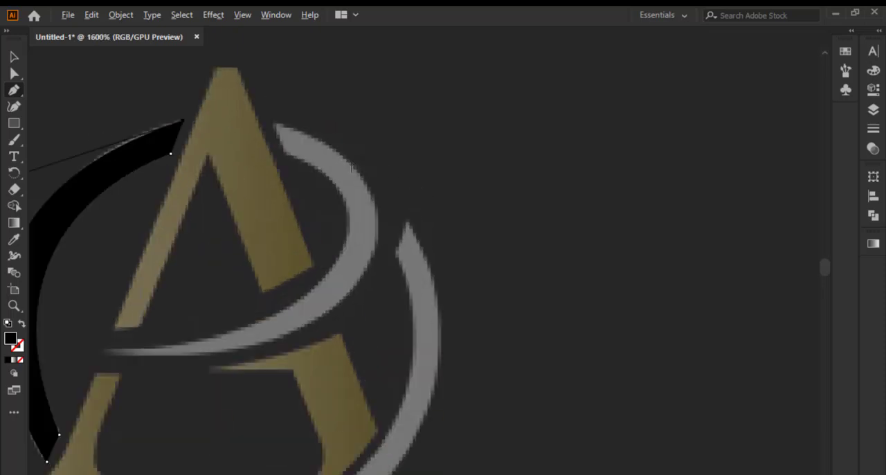
{"action": "scroll", "coordinate": [270, 112], "scroll_direction": "up", "scroll_amount": 3}
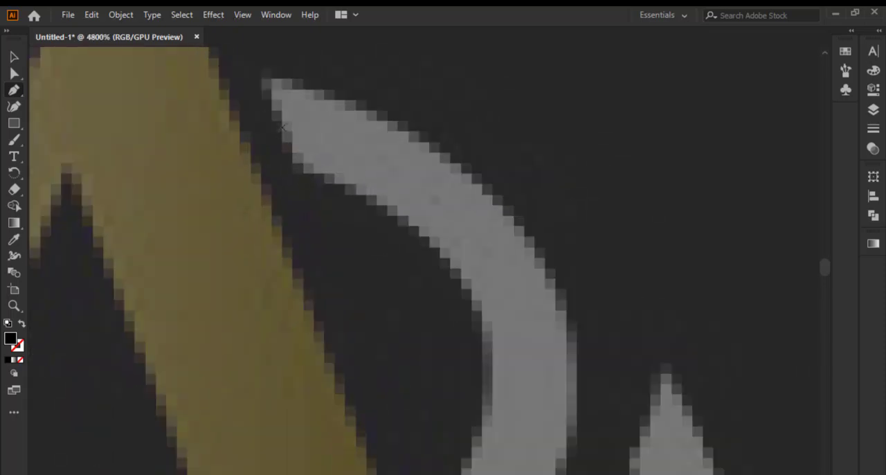
{"action": "left_click", "coordinate": [257, 74]}
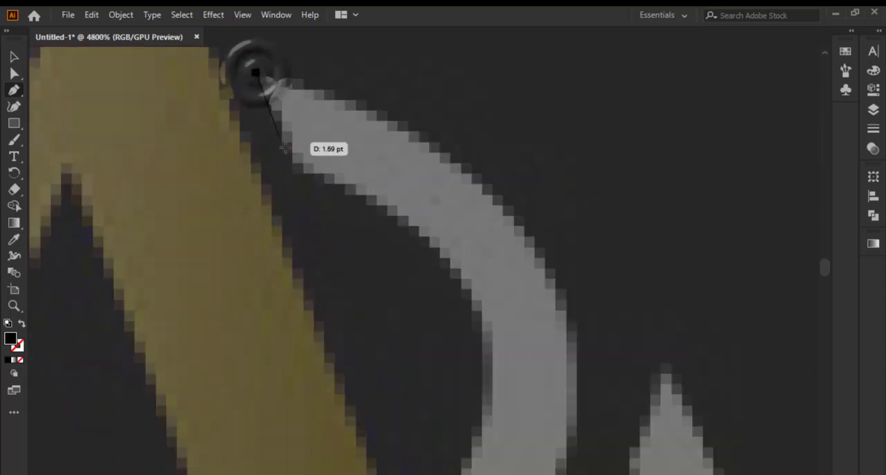
{"action": "left_click", "coordinate": [293, 172]}
Add a curved segment along the swoosh's inner edge to just below the A's cut right stroke and remove the outgoing handle
{"action": "scroll", "coordinate": [296, 163], "scroll_direction": "down", "scroll_amount": 3}
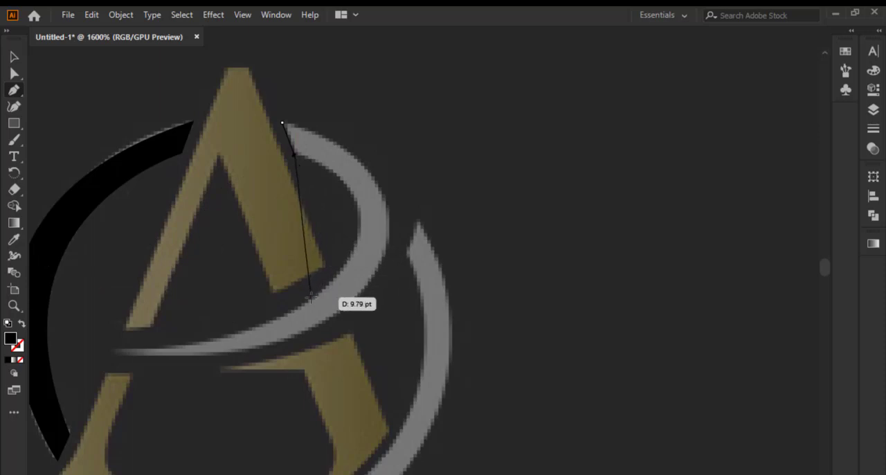
{"action": "left_click_drag", "start_coordinate": [312, 292], "coordinate": [196, 400]}
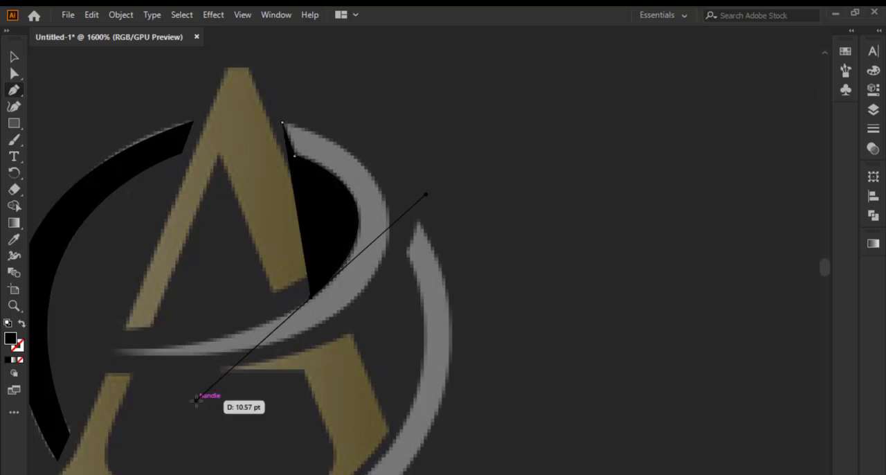
{"action": "left_click", "coordinate": [309, 299]}
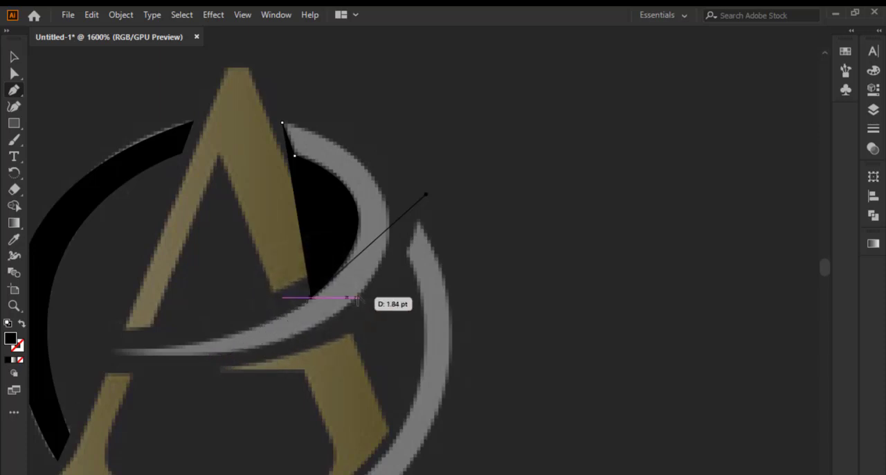
{"action": "scroll", "coordinate": [357, 299], "scroll_direction": "down", "scroll_amount": 5}
{"action": "scroll", "coordinate": [247, 332], "scroll_direction": "up", "scroll_amount": 6}
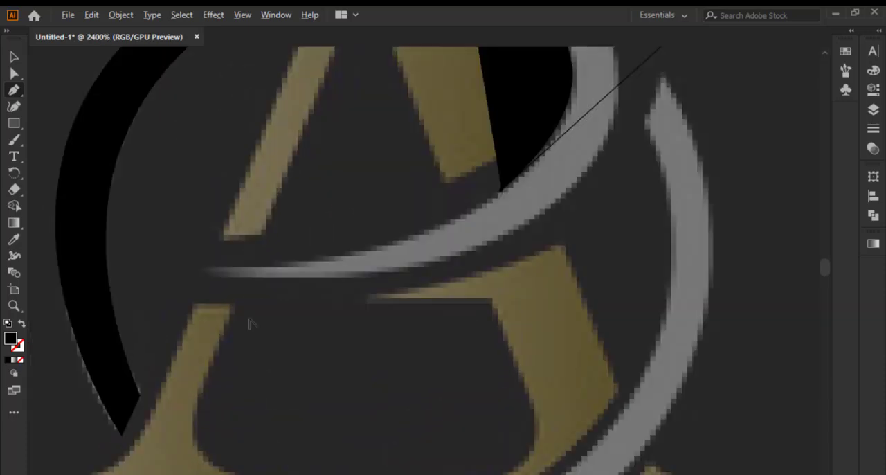
{"action": "left_click", "coordinate": [204, 269]}
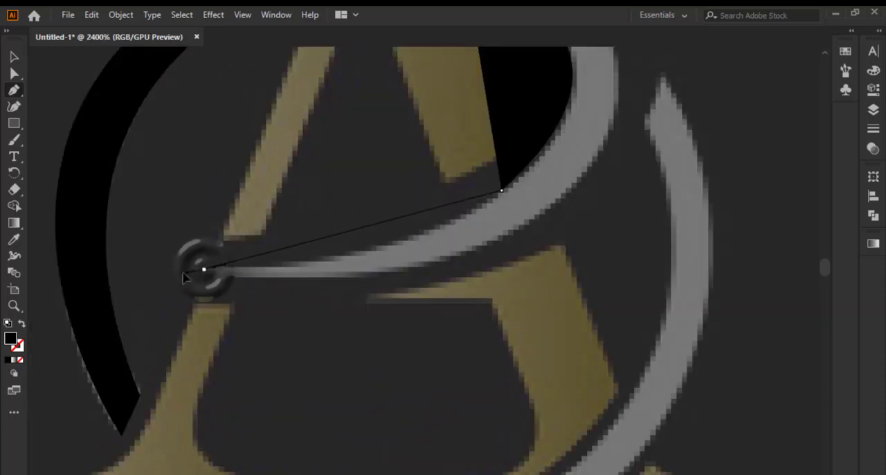
{"action": "left_click_drag", "start_coordinate": [185, 277], "coordinate": [570, 302]}
{"action": "left_click_drag", "start_coordinate": [686, 279], "coordinate": [686, 277]}
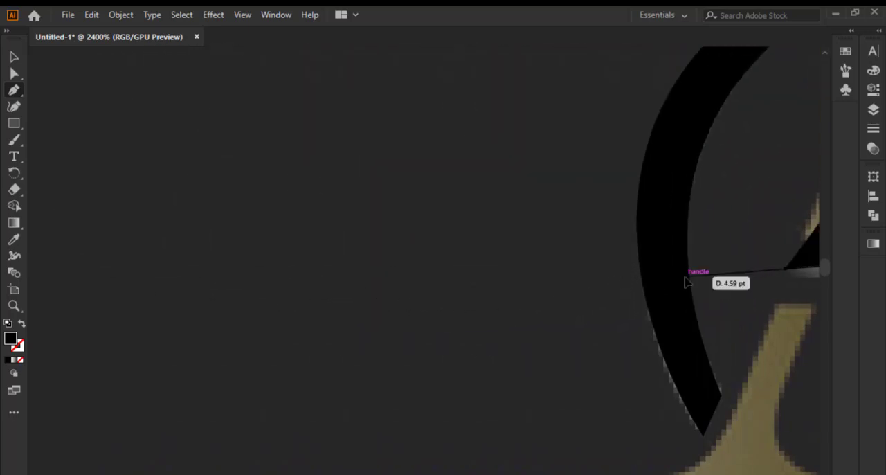
{"action": "left_click_drag", "start_coordinate": [735, 242], "coordinate": [466, 240]}
{"action": "scroll", "coordinate": [328, 241], "scroll_direction": "down", "scroll_amount": 1}
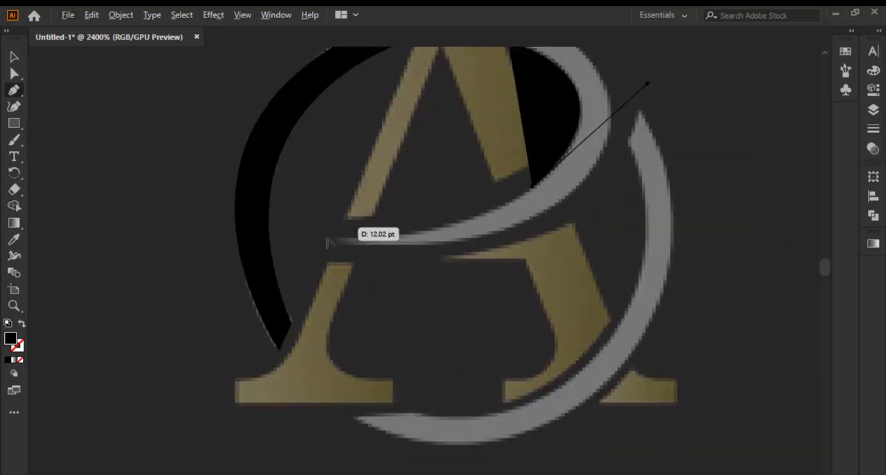
{"action": "left_click_drag", "start_coordinate": [500, 138], "coordinate": [529, 116]}
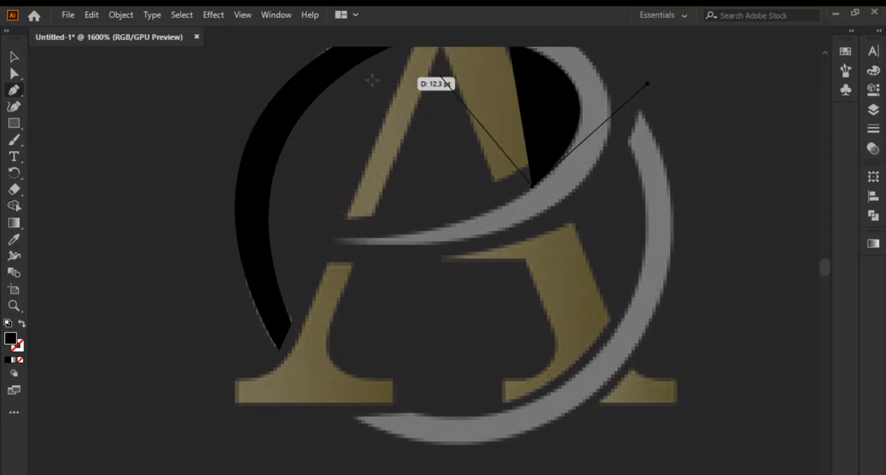
{"action": "left_click", "coordinate": [531, 185]}
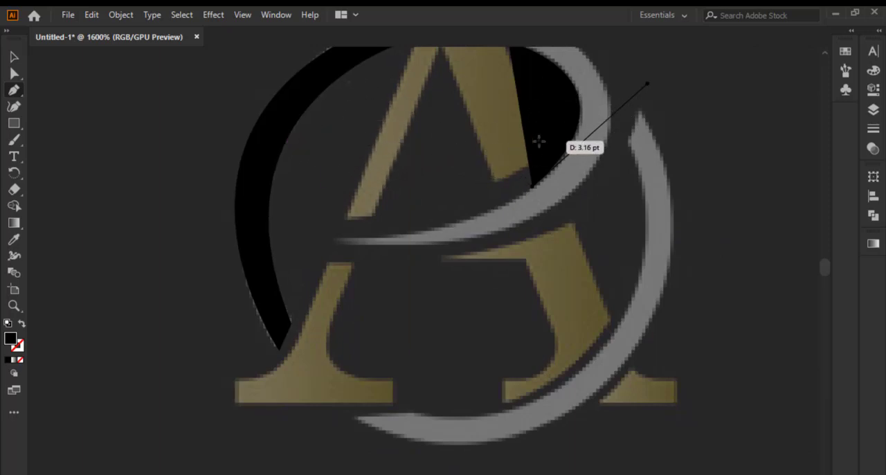
Set the path's fill to None, curve it along the swoosh's upper edge to its pointed left tip, and remove the outgoing handle
{"action": "left_click", "coordinate": [19, 361]}
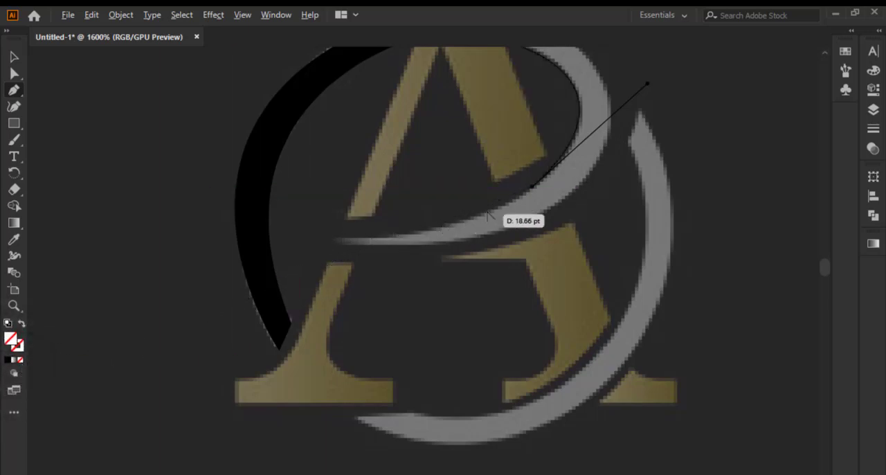
{"action": "scroll", "coordinate": [536, 212], "scroll_direction": "up", "scroll_amount": 3}
{"action": "scroll", "coordinate": [566, 187], "scroll_direction": "down", "scroll_amount": 2}
{"action": "scroll", "coordinate": [453, 211], "scroll_direction": "up", "scroll_amount": 1}
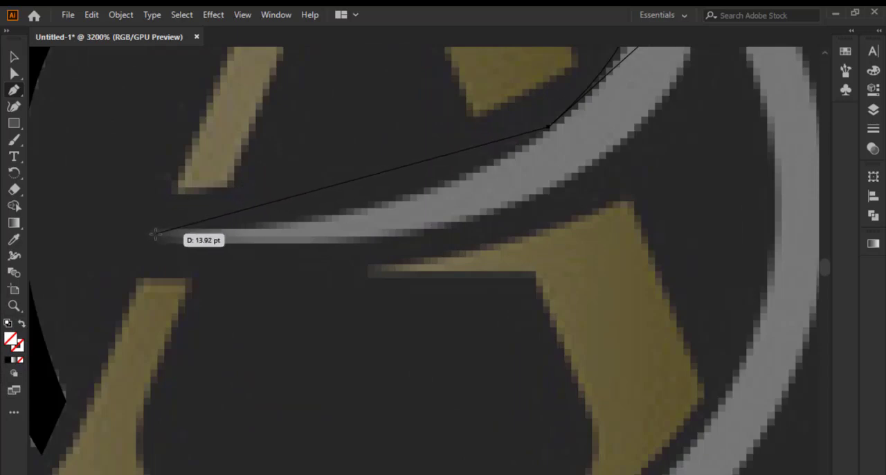
{"action": "left_click_drag", "start_coordinate": [150, 230], "coordinate": [128, 234]}
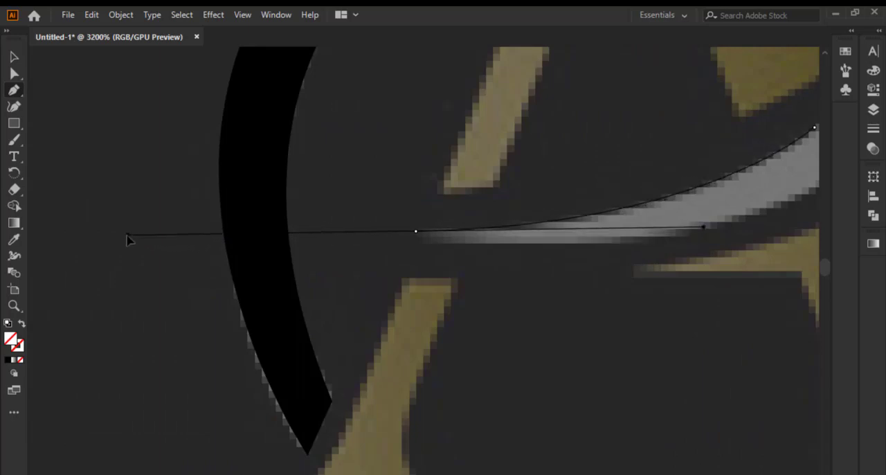
{"action": "left_click", "coordinate": [415, 232]}
Add a curved segment from the swoosh's left tip along its lower edge to the start of the bend and remove the outgoing handle
{"action": "scroll", "coordinate": [376, 220], "scroll_direction": "down", "scroll_amount": 3}
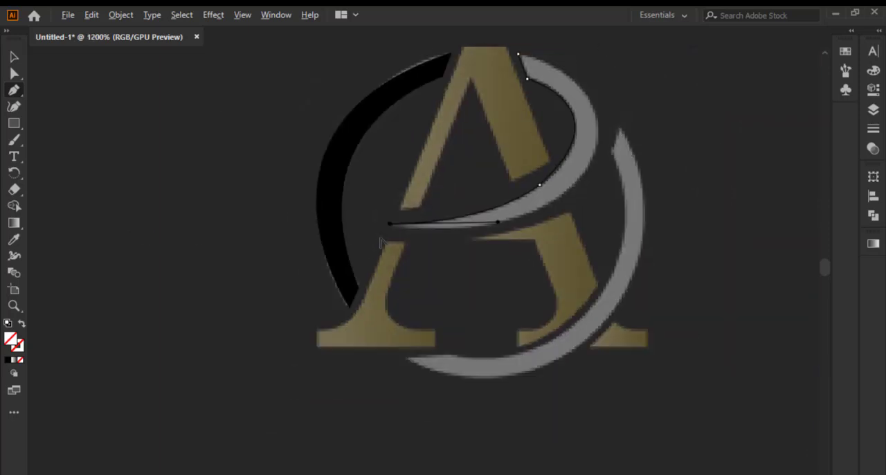
{"action": "scroll", "coordinate": [445, 235], "scroll_direction": "up", "scroll_amount": 4}
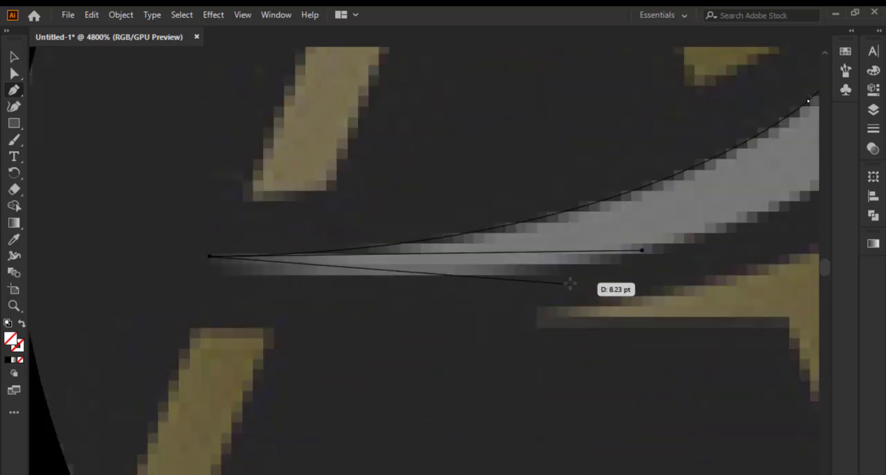
{"action": "scroll", "coordinate": [365, 300], "scroll_direction": "down", "scroll_amount": 4}
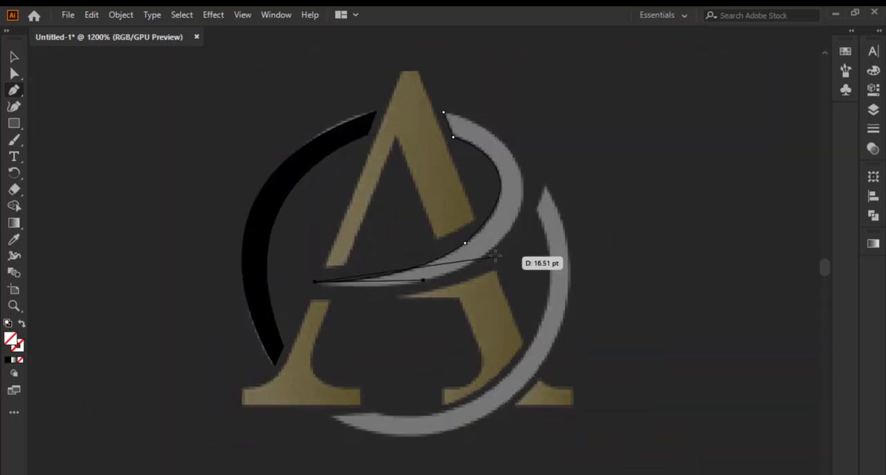
{"action": "scroll", "coordinate": [502, 253], "scroll_direction": "up", "scroll_amount": 2}
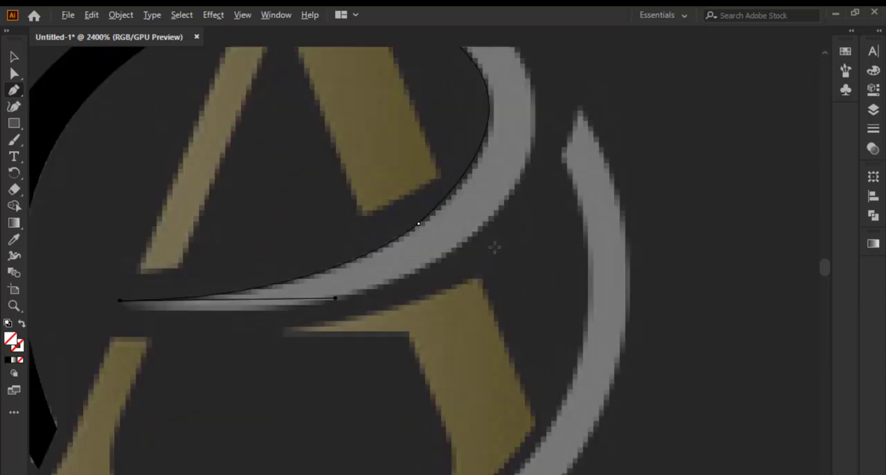
{"action": "left_click_drag", "start_coordinate": [492, 251], "coordinate": [623, 111]}
{"action": "left_click_drag", "start_coordinate": [685, 152], "coordinate": [606, 132]}
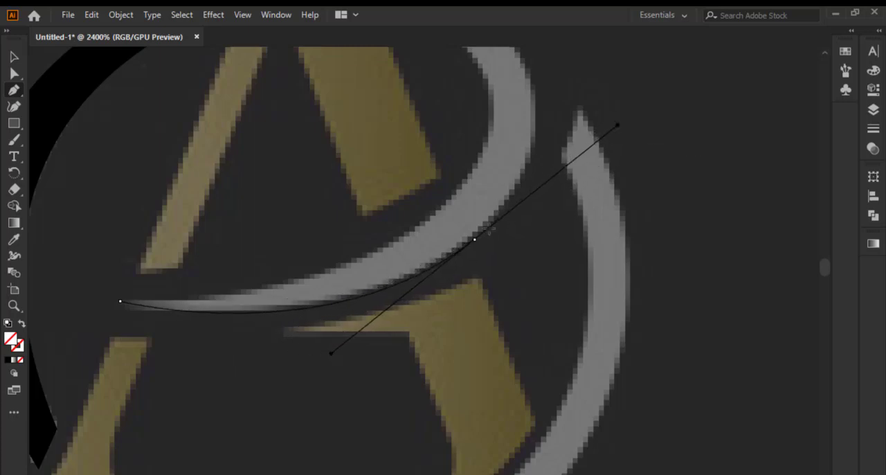
{"action": "left_click_drag", "start_coordinate": [480, 243], "coordinate": [480, 245]}
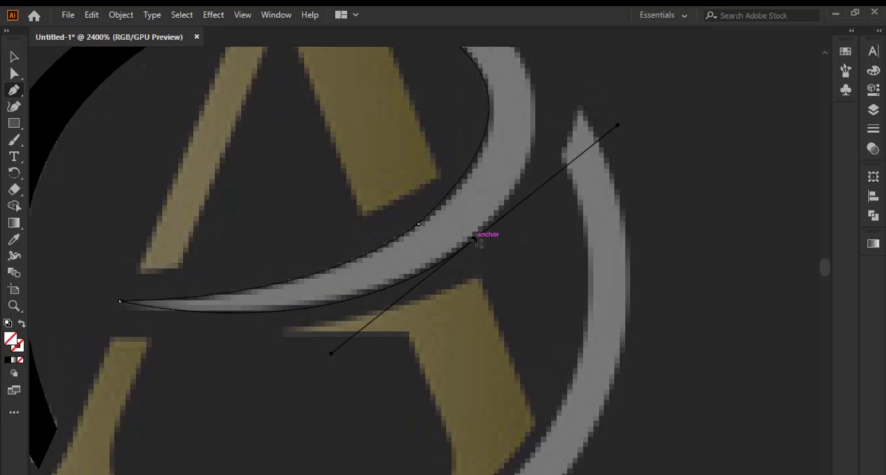
{"action": "left_click", "coordinate": [475, 240]}
Close the swoosh path at its upper outer tip with a curved segment around the bend's outer edge
{"action": "scroll", "coordinate": [478, 239], "scroll_direction": "down", "scroll_amount": 3}
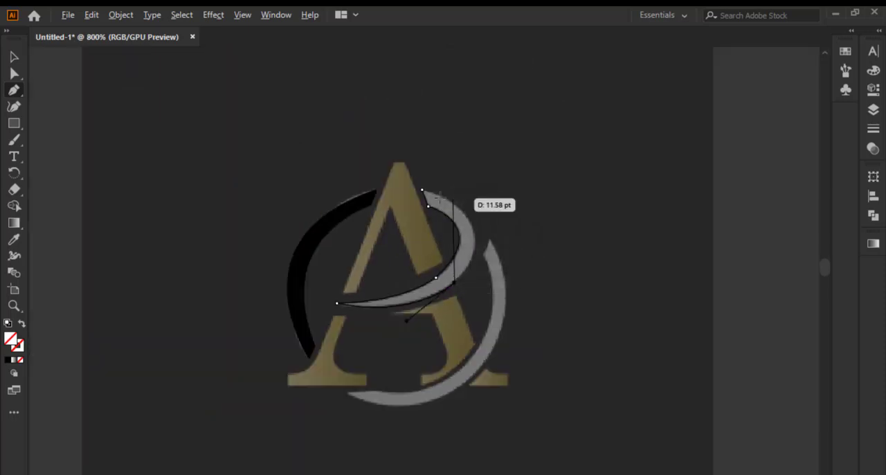
{"action": "left_click_drag", "start_coordinate": [423, 190], "coordinate": [321, 155]}
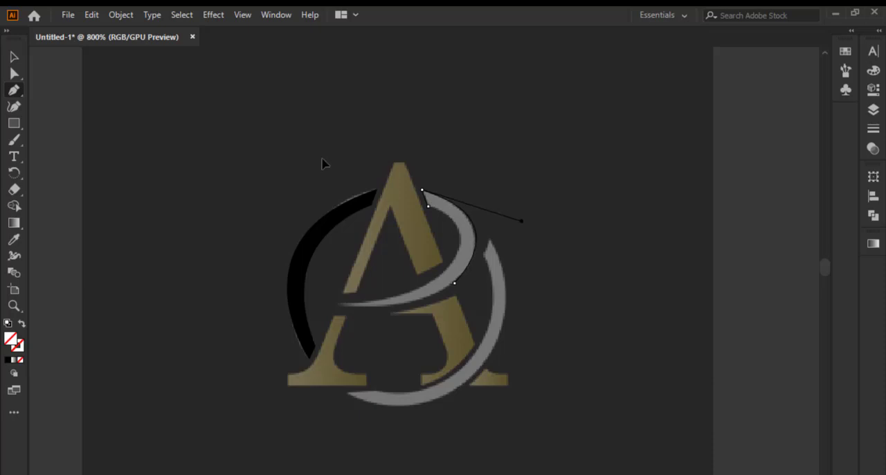
{"action": "scroll", "coordinate": [315, 221], "scroll_direction": "down", "scroll_amount": 2}
{"action": "scroll", "coordinate": [379, 289], "scroll_direction": "up", "scroll_amount": 6}
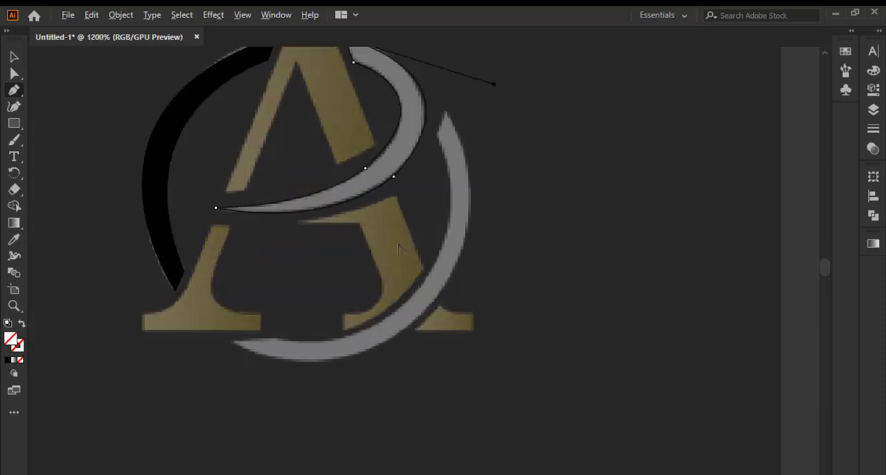
Start a Pen path across the upper end of the right grey arc, with anchors at its pointed tip and inner corner
{"action": "scroll", "coordinate": [416, 173], "scroll_direction": "down", "scroll_amount": 10}
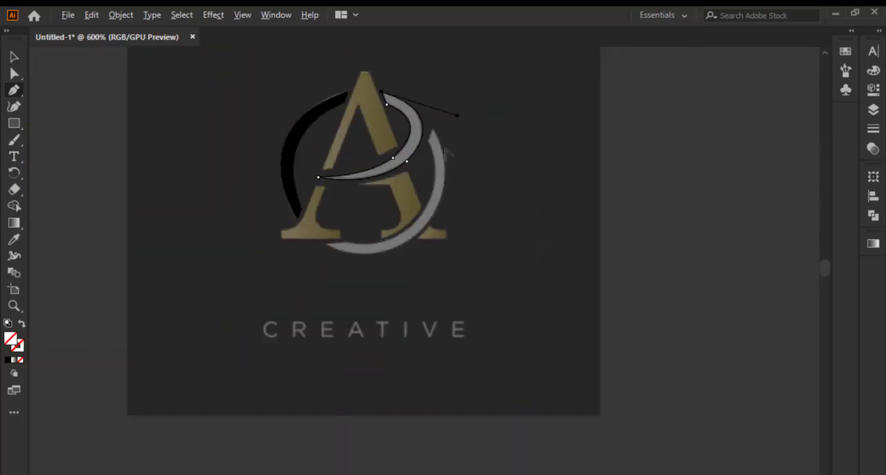
{"action": "scroll", "coordinate": [447, 153], "scroll_direction": "up", "scroll_amount": 2}
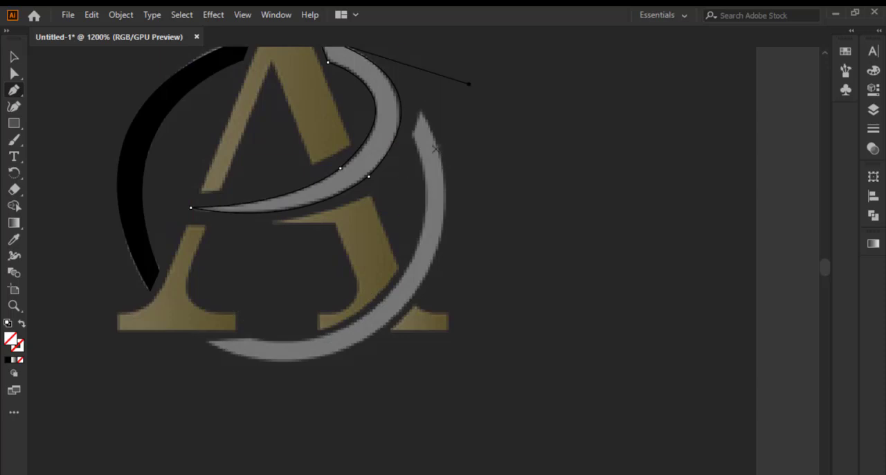
{"action": "scroll", "coordinate": [436, 125], "scroll_direction": "up", "scroll_amount": 3}
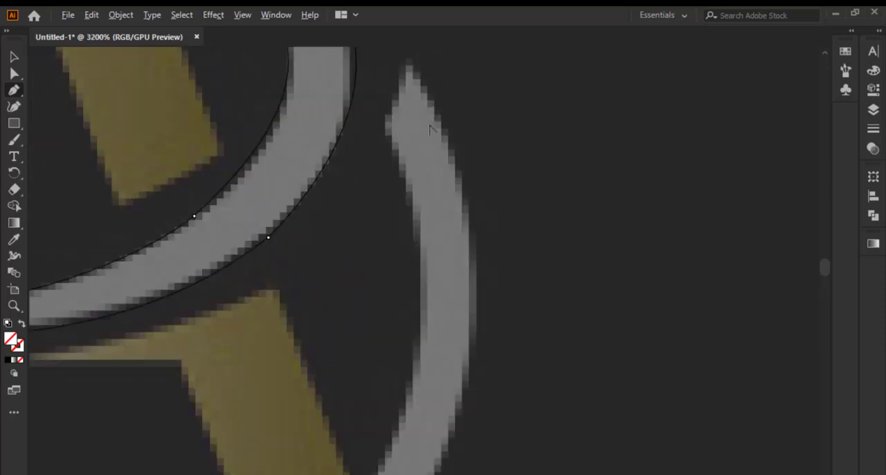
{"action": "left_click_drag", "start_coordinate": [407, 101], "coordinate": [380, 168]}
Add a curved segment along the right arc's inner edge down to its lower left tip and remove the outgoing handle
{"action": "scroll", "coordinate": [383, 163], "scroll_direction": "down", "scroll_amount": 3}
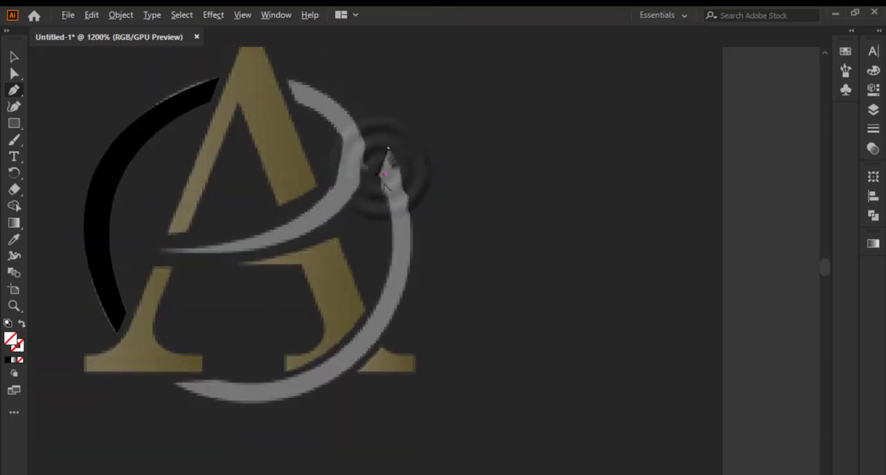
{"action": "left_click_drag", "start_coordinate": [174, 381], "coordinate": [244, 358]}
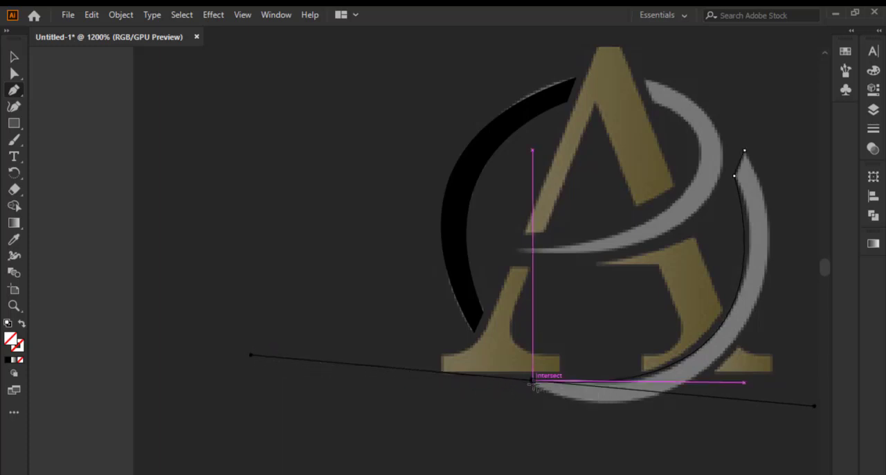
{"action": "left_click", "coordinate": [532, 381]}
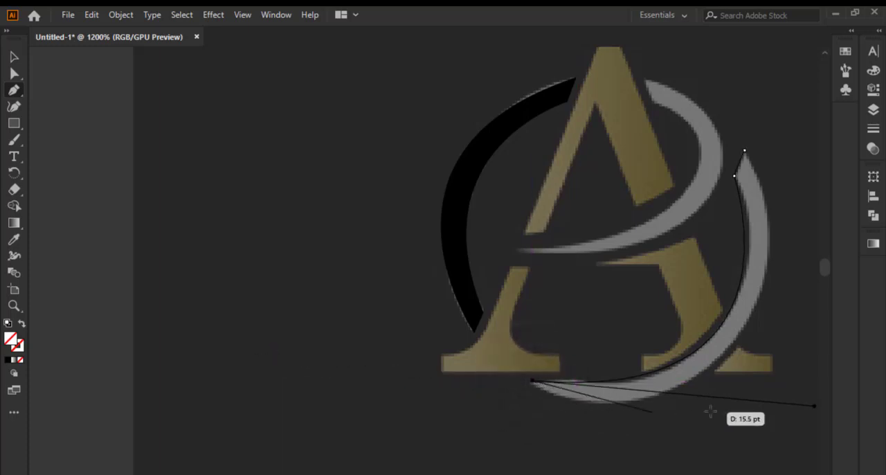
Add a curved segment along the right arc's outer edge from its lower tip to the A's right foot and remove the outgoing handle
{"action": "left_click_drag", "start_coordinate": [787, 261], "coordinate": [755, 328]}
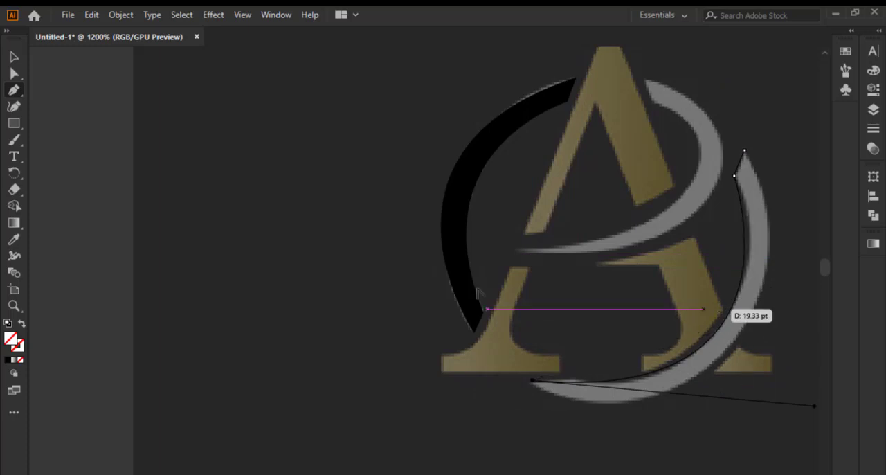
{"action": "scroll", "coordinate": [530, 317], "scroll_direction": "down", "scroll_amount": 3}
{"action": "scroll", "coordinate": [532, 318], "scroll_direction": "up", "scroll_amount": 4}
{"action": "left_click_drag", "start_coordinate": [533, 296], "coordinate": [683, 121]}
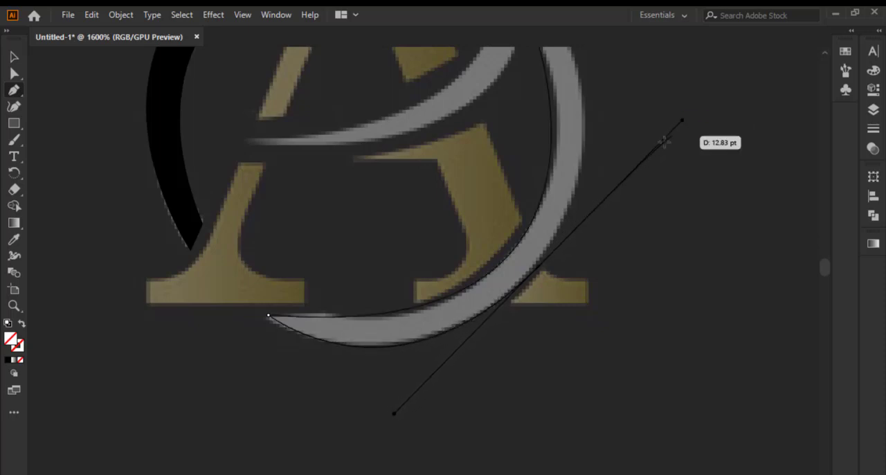
{"action": "left_click", "coordinate": [538, 267]}
Close the right arc's path at its upper tip with a curved segment along the outer edge
{"action": "scroll", "coordinate": [518, 322], "scroll_direction": "down", "scroll_amount": 2}
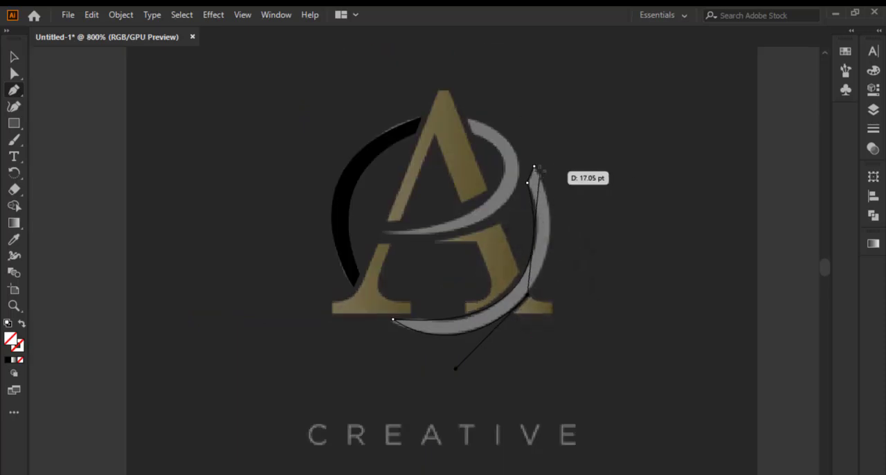
{"action": "left_click_drag", "start_coordinate": [534, 170], "coordinate": [498, 101]}
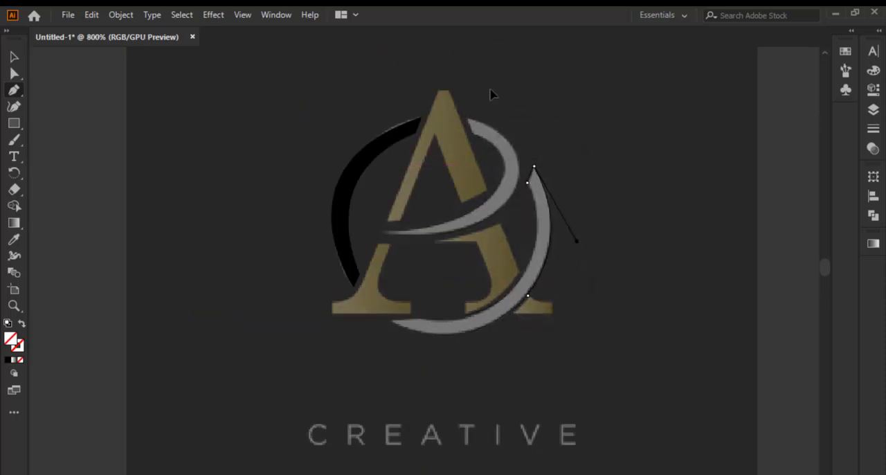
{"action": "scroll", "coordinate": [539, 294], "scroll_direction": "down", "scroll_amount": 2}
{"action": "scroll", "coordinate": [540, 285], "scroll_direction": "up", "scroll_amount": 4}
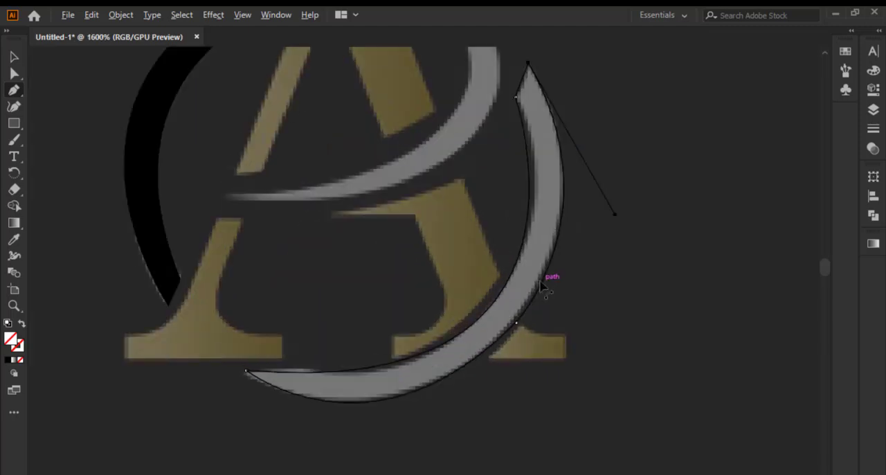
{"action": "scroll", "coordinate": [516, 349], "scroll_direction": "up", "scroll_amount": 3}
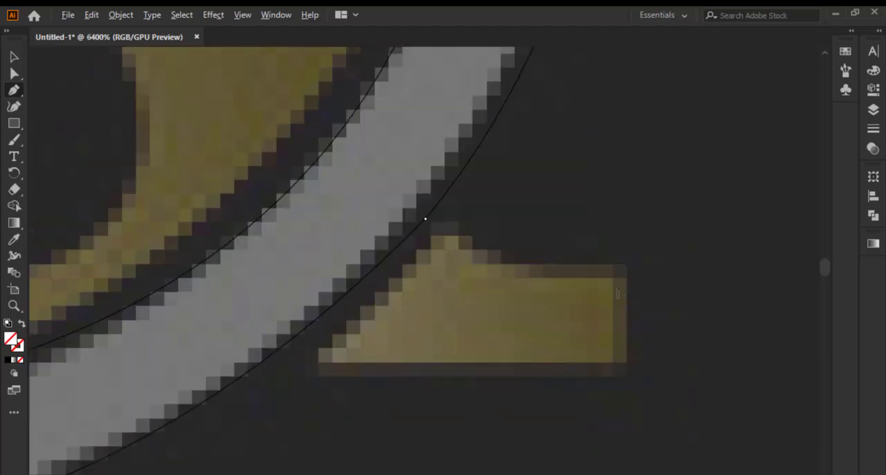
{"action": "scroll", "coordinate": [618, 294], "scroll_direction": "down", "scroll_amount": 6}
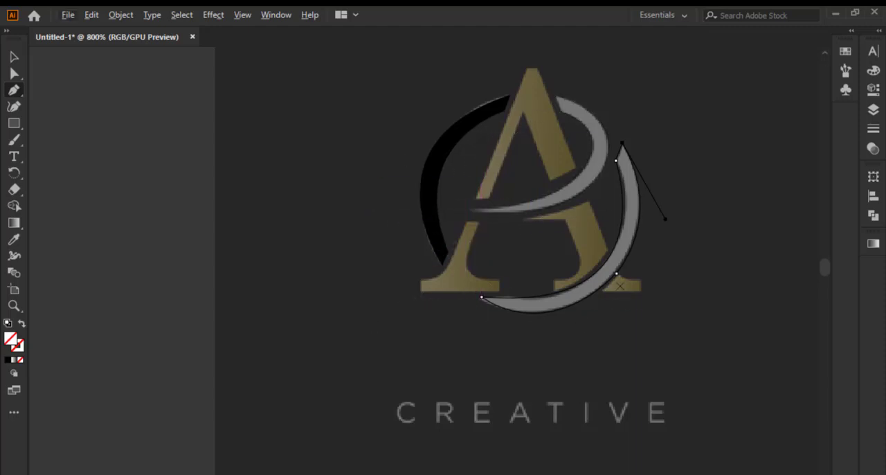
Trace the gold foot fragment outside the right grey arc with the Pen tool as a closed straight-sided path
{"action": "scroll", "coordinate": [621, 285], "scroll_direction": "up", "scroll_amount": 5}
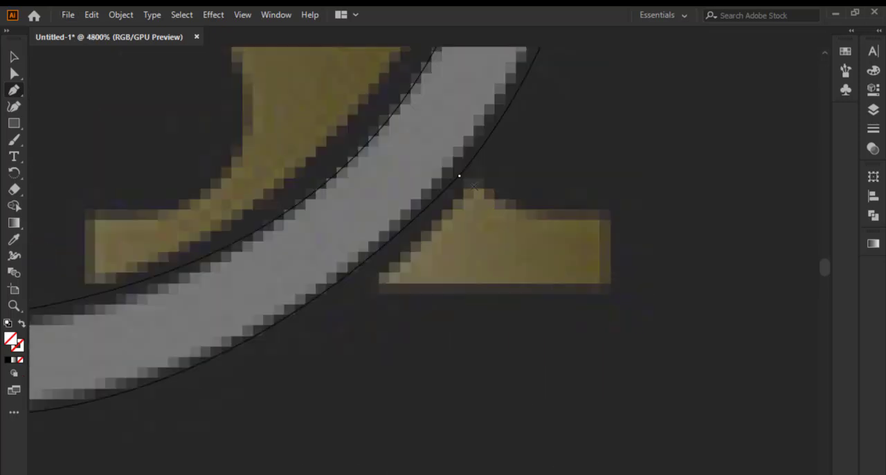
{"action": "left_click_drag", "start_coordinate": [459, 176], "coordinate": [370, 282]}
{"action": "left_click", "coordinate": [371, 284]}
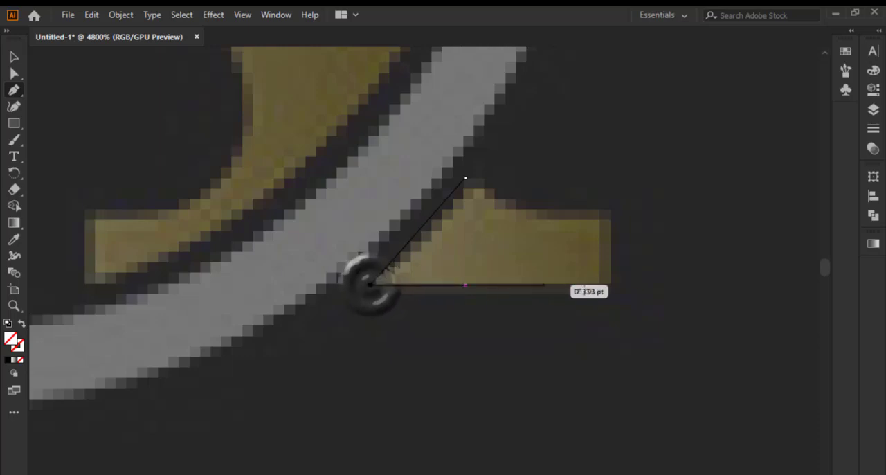
{"action": "left_click_drag", "start_coordinate": [609, 288], "coordinate": [610, 211]}
{"action": "left_click", "coordinate": [517, 208]}
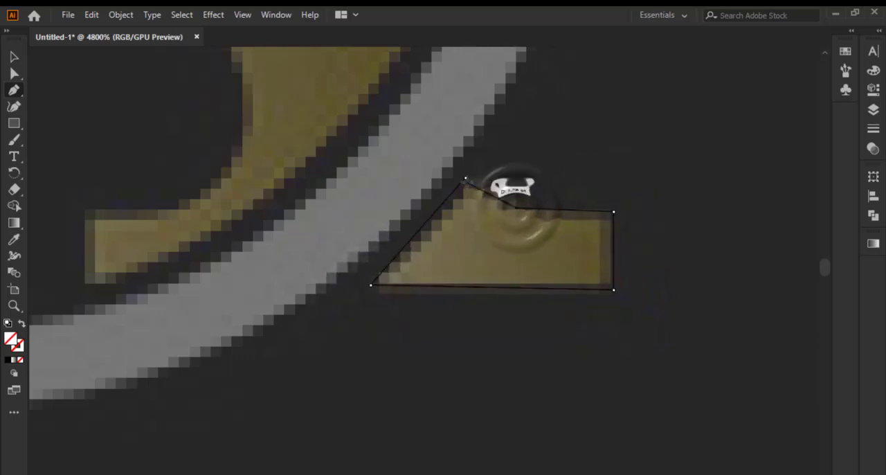
{"action": "left_click", "coordinate": [465, 178]}
Start a path at the lower right leg's outer corner, curve it along the arc side to the foot's tip and continue up its short end
{"action": "scroll", "coordinate": [565, 254], "scroll_direction": "down", "scroll_amount": 3}
{"action": "scroll", "coordinate": [471, 234], "scroll_direction": "up", "scroll_amount": 3}
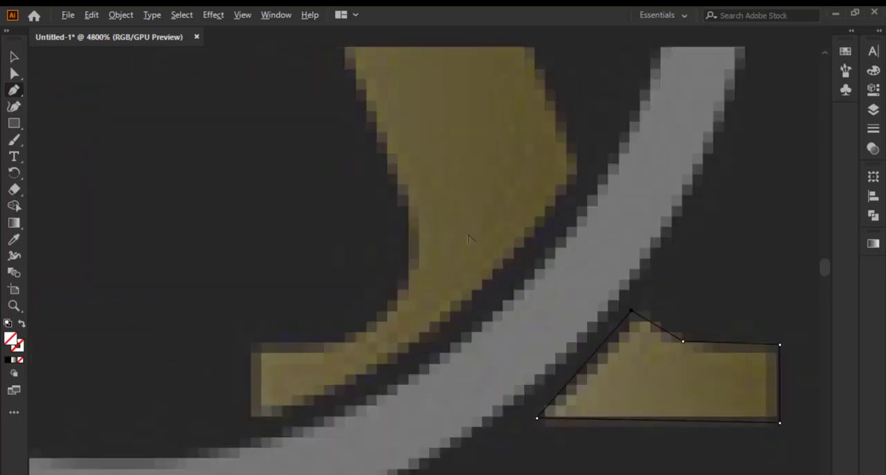
{"action": "left_click", "coordinate": [579, 169]}
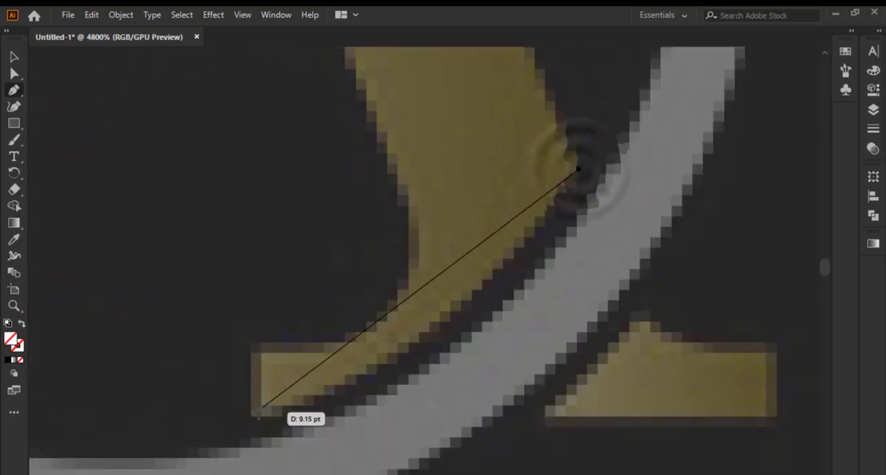
{"action": "left_click_drag", "start_coordinate": [251, 416], "coordinate": [101, 414]}
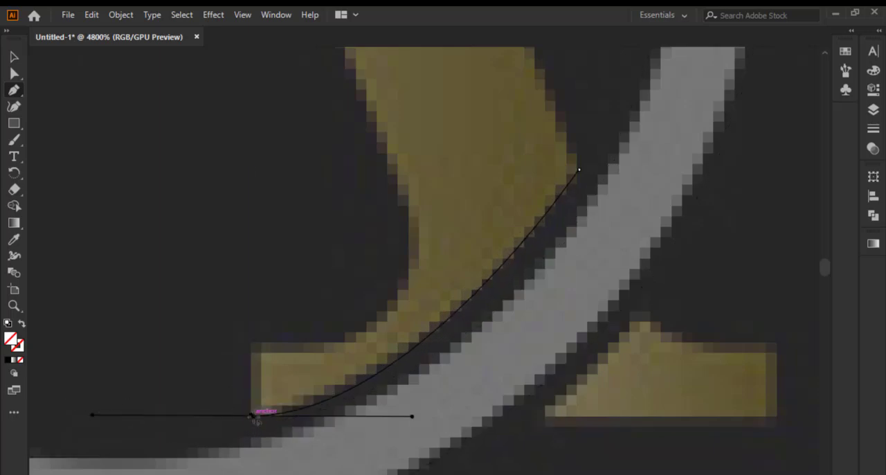
{"action": "left_click_drag", "start_coordinate": [252, 415], "coordinate": [282, 337]}
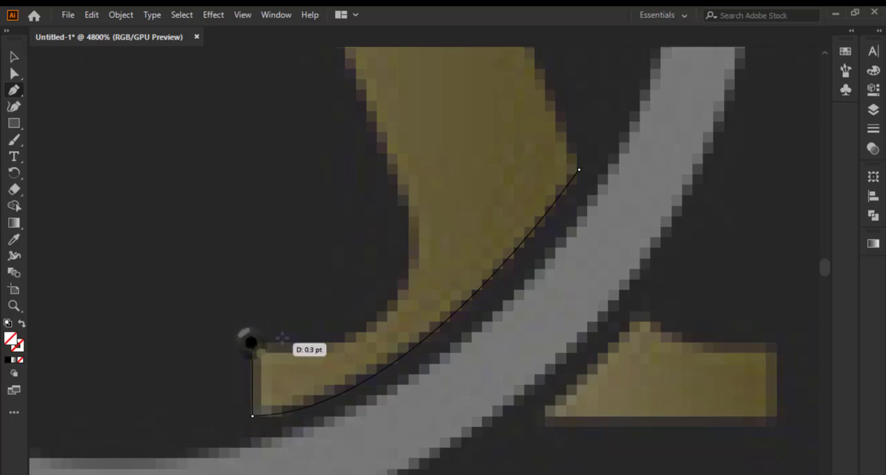
Continue the path along the foot's upper edge and curve it up the right leg's inner edge to the corner below the crossbar
{"action": "left_click", "coordinate": [348, 342]}
{"action": "left_click_drag", "start_coordinate": [393, 164], "coordinate": [338, 219]}
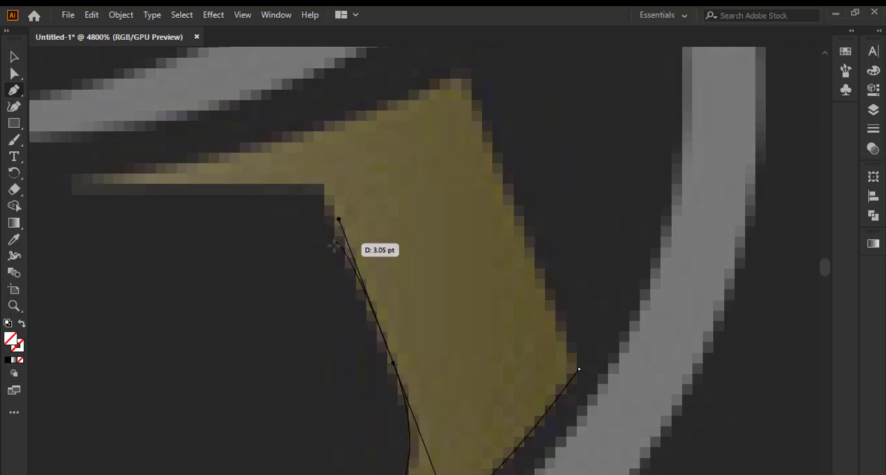
{"action": "left_click", "coordinate": [322, 192]}
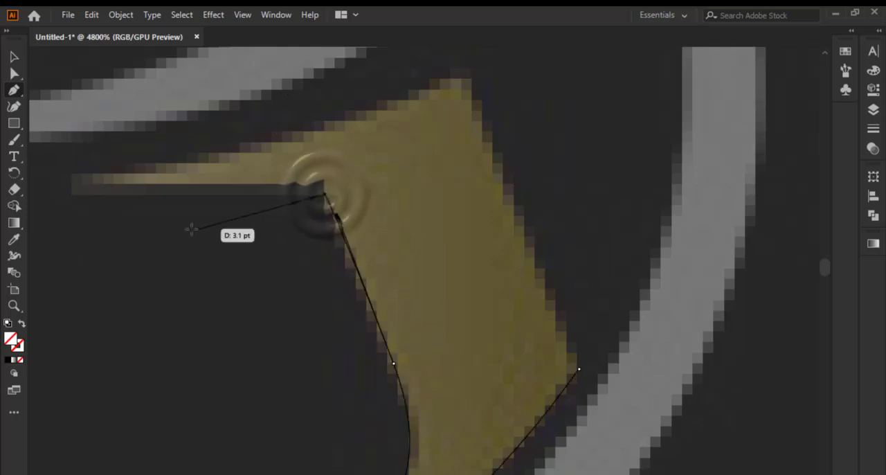
Add a straight segment along the crossbar's underside to its narrow tip, plus a short vertical segment at the tip
{"action": "scroll", "coordinate": [547, 234], "scroll_direction": "down", "scroll_amount": 1}
{"action": "scroll", "coordinate": [232, 195], "scroll_direction": "up", "scroll_amount": 1}
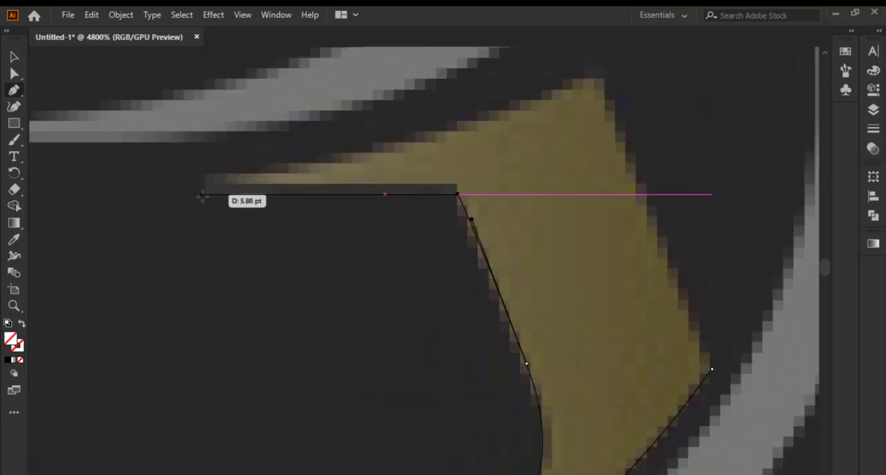
{"action": "left_click", "coordinate": [202, 195]}
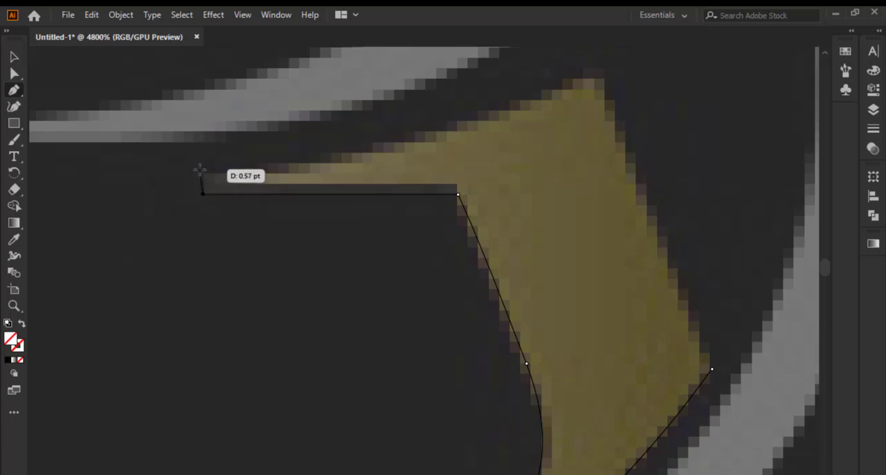
{"action": "left_click", "coordinate": [202, 171]}
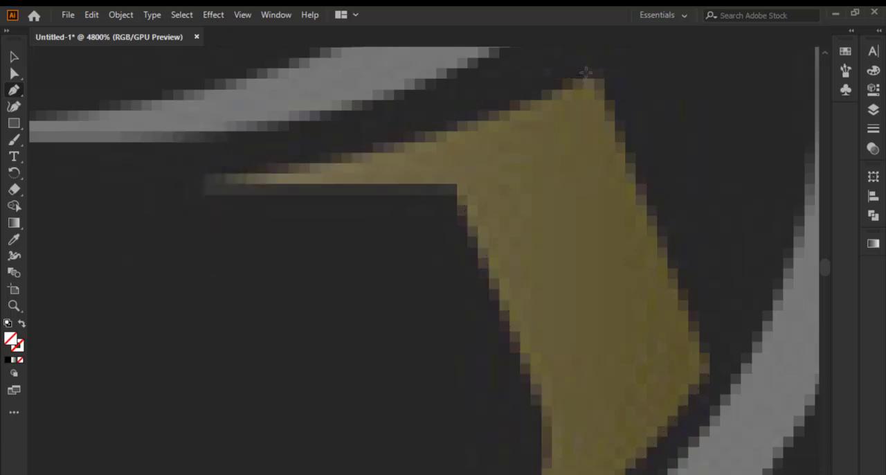
Add a curved segment along the crossbar's upper edge, remove its outgoing handle and close the path down the right leg's outer edge
{"action": "left_click_drag", "start_coordinate": [585, 70], "coordinate": [568, 179]}
{"action": "key", "text": "ctrl+z"}
{"action": "scroll", "coordinate": [567, 173], "scroll_direction": "down", "scroll_amount": 5}
{"action": "scroll", "coordinate": [551, 247], "scroll_direction": "up", "scroll_amount": 1}
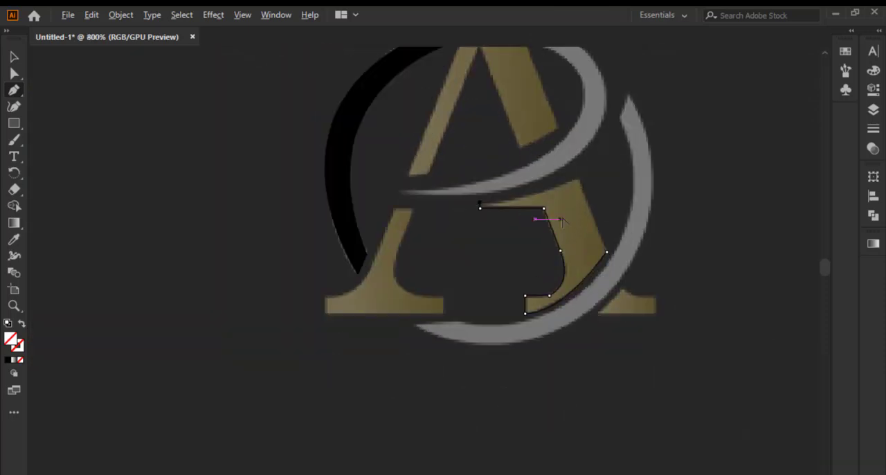
{"action": "scroll", "coordinate": [586, 178], "scroll_direction": "up", "scroll_amount": 2}
{"action": "scroll", "coordinate": [587, 180], "scroll_direction": "up", "scroll_amount": 2}
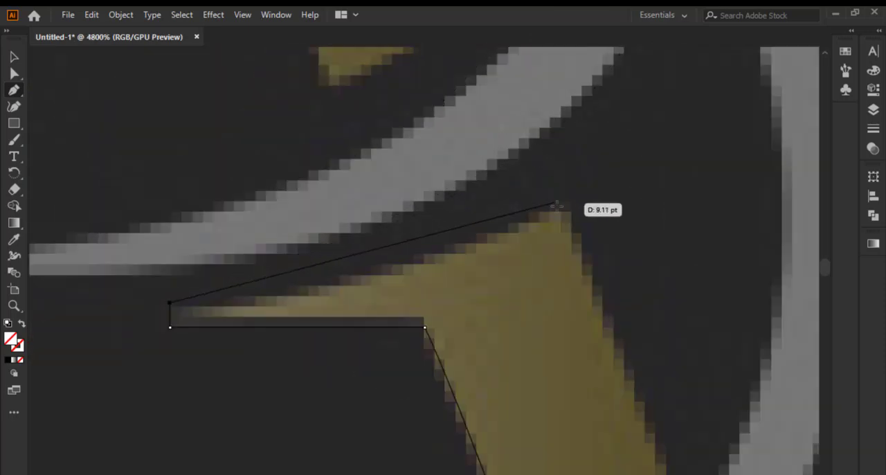
{"action": "left_click_drag", "start_coordinate": [558, 208], "coordinate": [660, 136]}
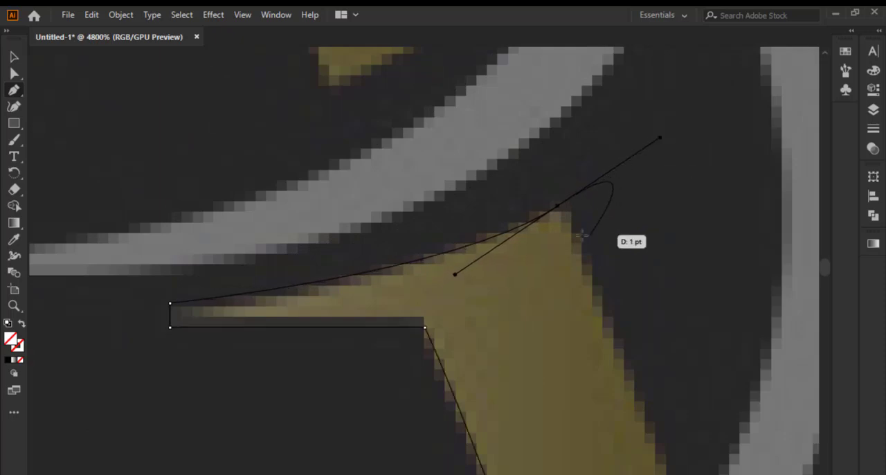
{"action": "mouse_move", "coordinate": [559, 206]}
{"action": "left_mouse_down"}
{"action": "mouse_move", "coordinate": [568, 232]}
{"action": "mouse_move", "coordinate": [587, 244]}
{"action": "mouse_move", "coordinate": [558, 209]}
{"action": "left_mouse_up"}
{"action": "left_click", "coordinate": [557, 209]}
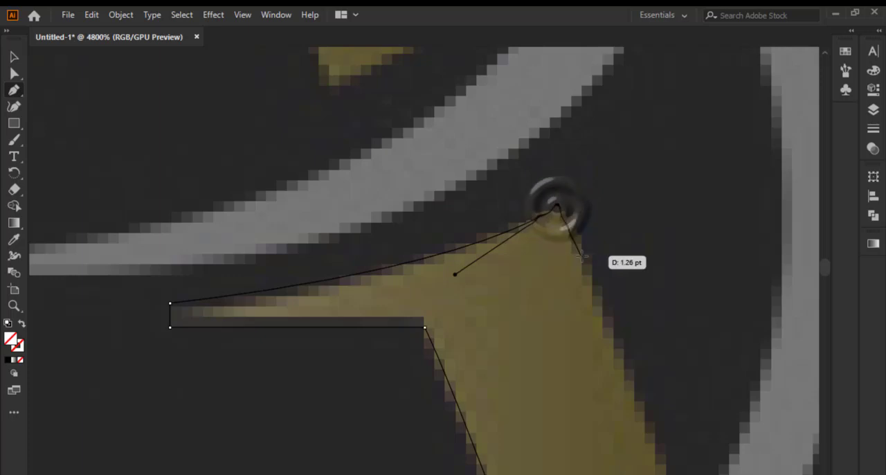
{"action": "scroll", "coordinate": [574, 246], "scroll_direction": "down", "scroll_amount": 3}
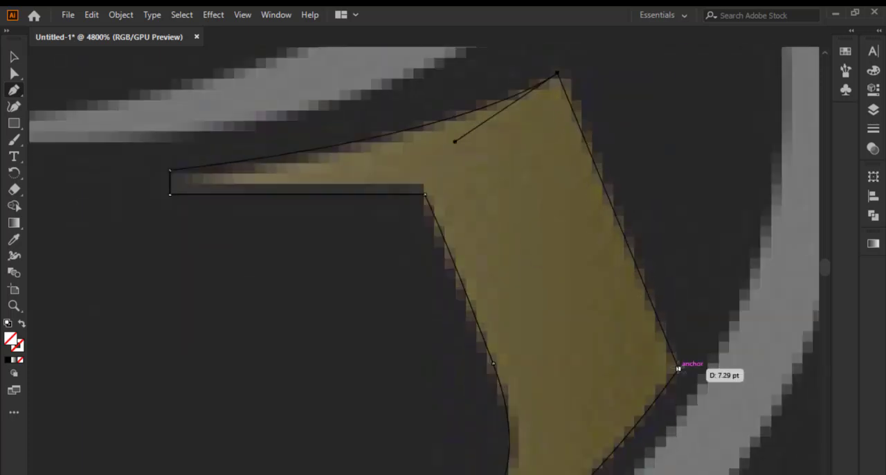
{"action": "left_click", "coordinate": [676, 365]}
Start a path at the left leg's upper inner corner, curve it down to the foot and shift the anchor up to fit the edge
{"action": "scroll", "coordinate": [677, 364], "scroll_direction": "down", "scroll_amount": 5}
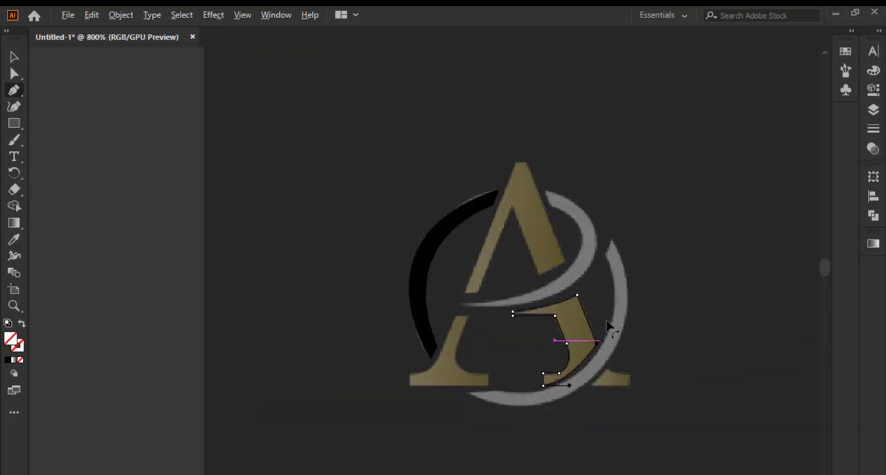
{"action": "scroll", "coordinate": [558, 223], "scroll_direction": "up", "scroll_amount": 3}
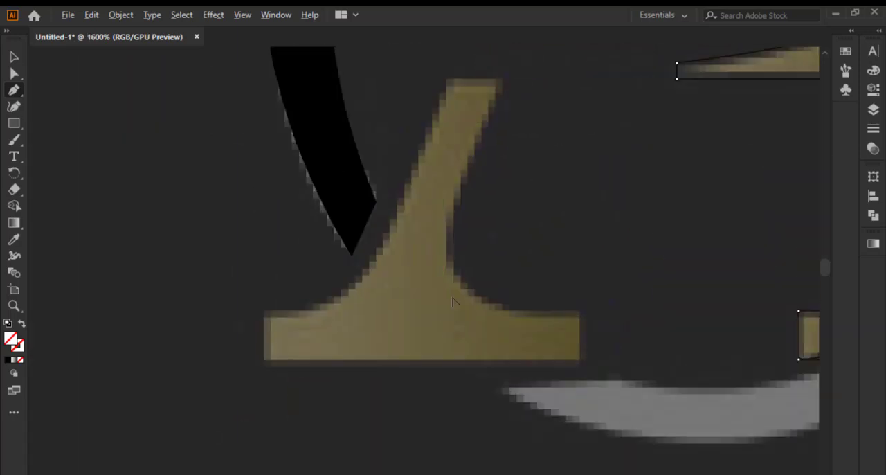
{"action": "left_click", "coordinate": [507, 78]}
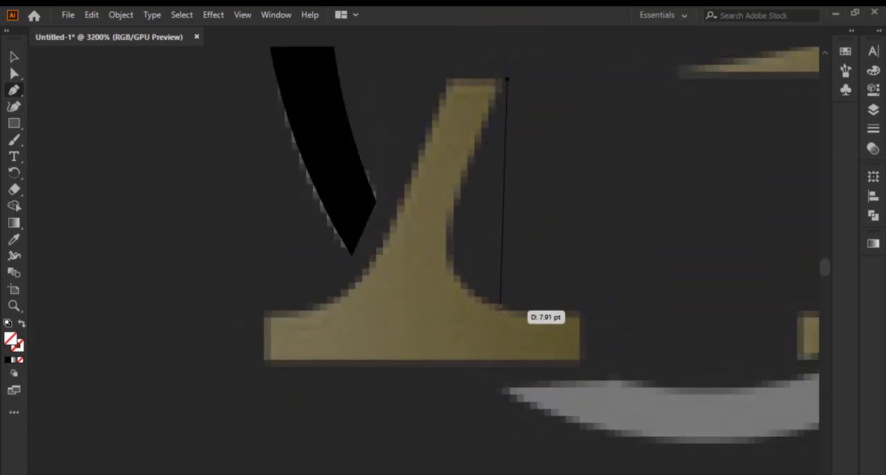
{"action": "left_click_drag", "start_coordinate": [500, 309], "coordinate": [616, 326]}
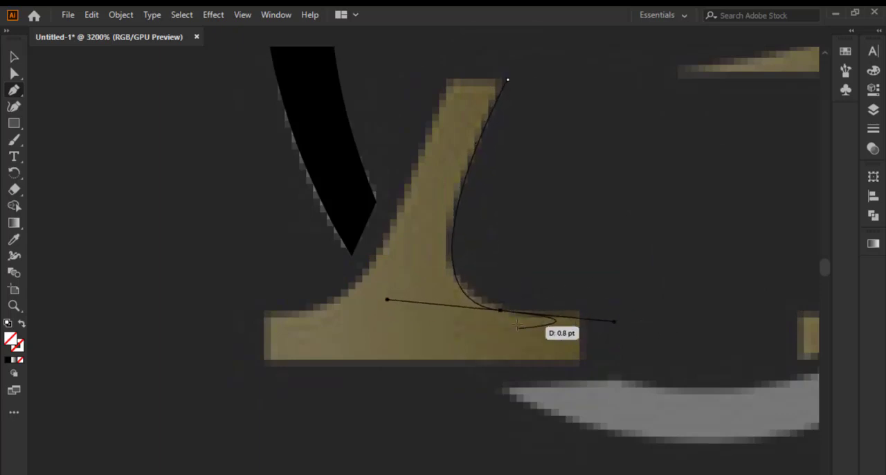
{"action": "scroll", "coordinate": [551, 315], "scroll_direction": "up", "scroll_amount": 1}
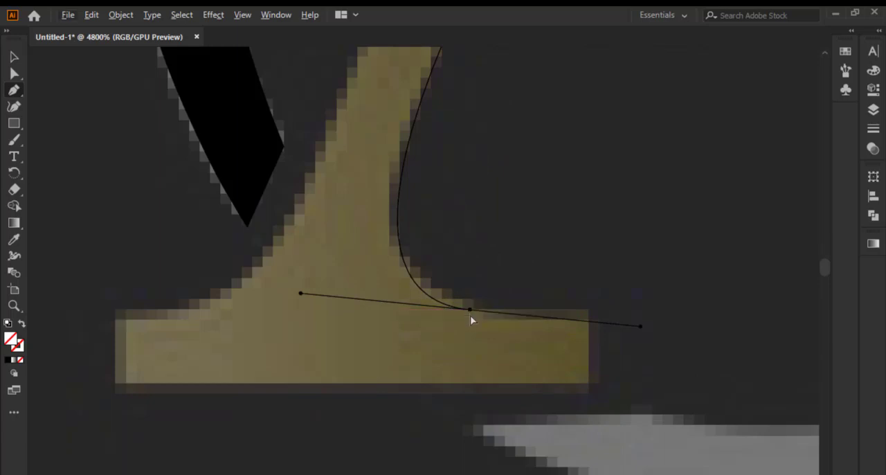
{"action": "mouse_move", "coordinate": [473, 310]}
{"action": "left_mouse_down"}
{"action": "mouse_move", "coordinate": [468, 318]}
{"action": "mouse_move", "coordinate": [470, 300]}
{"action": "left_mouse_up"}
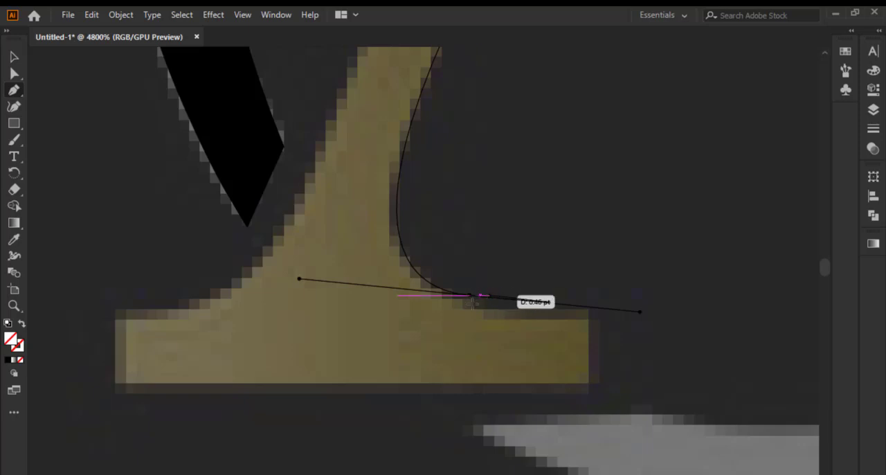
{"action": "left_click_drag", "start_coordinate": [470, 303], "coordinate": [471, 308]}
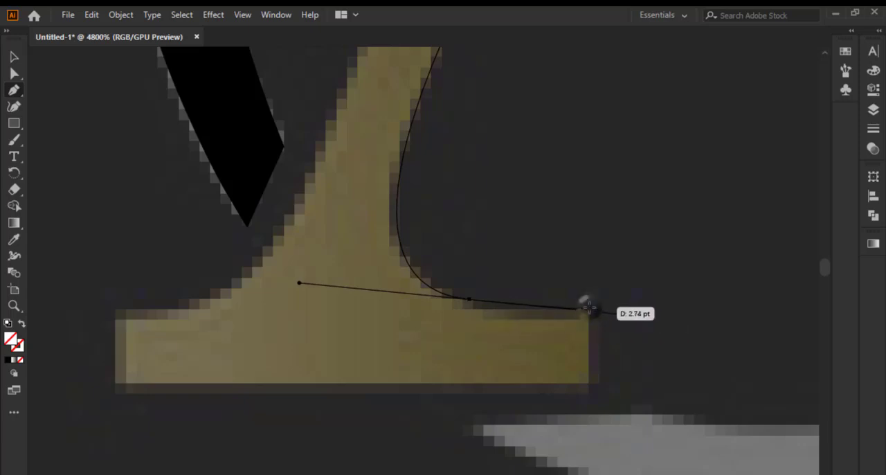
Remove the curve's outgoing handle and trace the left foot's slab with straight segments through its four corners
{"action": "left_click", "coordinate": [587, 307]}
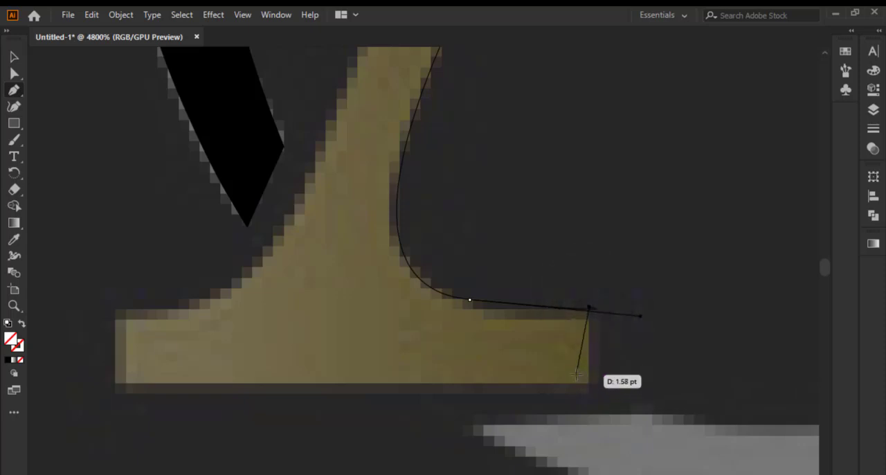
{"action": "key", "text": "ctrl+z"}
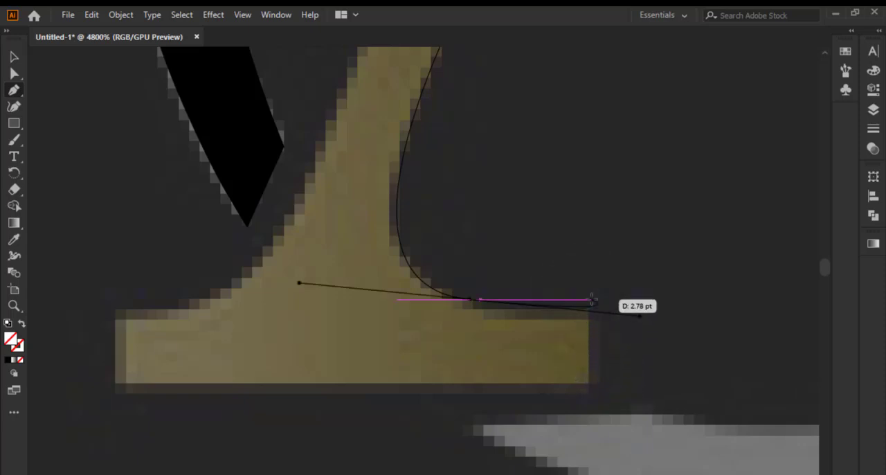
{"action": "left_click", "coordinate": [472, 299]}
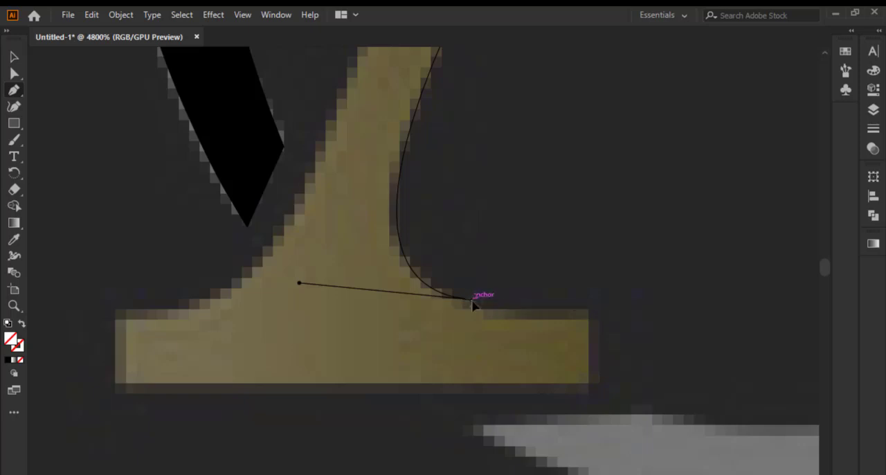
{"action": "left_click", "coordinate": [586, 307]}
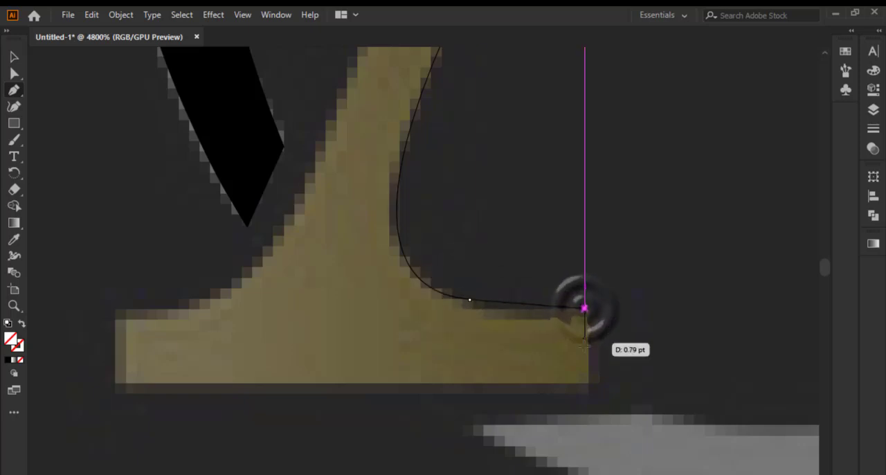
{"action": "left_click", "coordinate": [589, 394]}
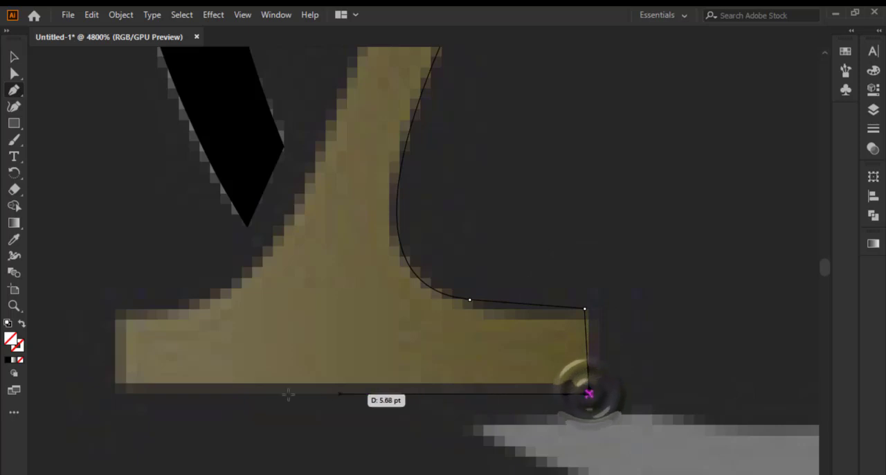
{"action": "left_click", "coordinate": [117, 394]}
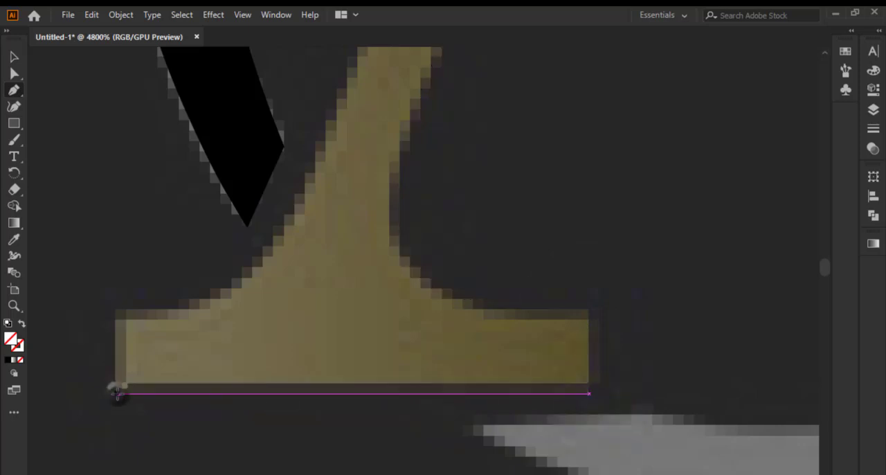
{"action": "left_click", "coordinate": [115, 313]}
Curve the path up the left leg's outer edge, remove the outgoing handle and close it across the leg's top
{"action": "scroll", "coordinate": [419, 409], "scroll_direction": "down", "scroll_amount": 4}
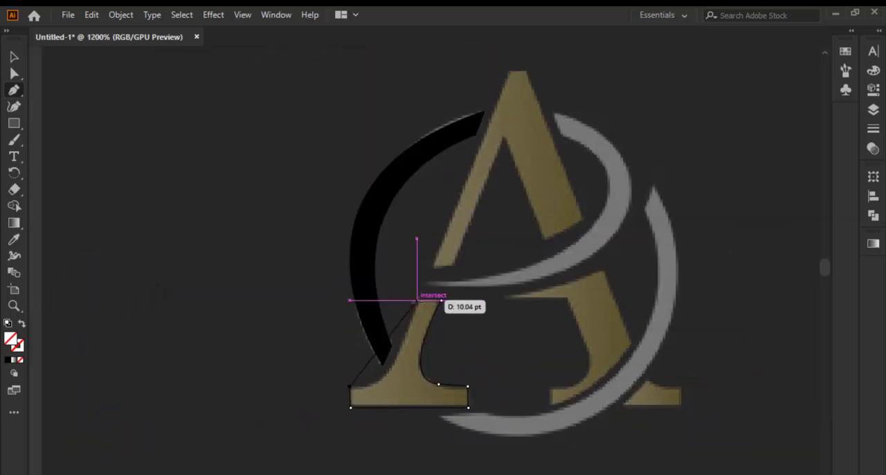
{"action": "mouse_move", "coordinate": [417, 300]}
{"action": "left_mouse_down"}
{"action": "mouse_move", "coordinate": [421, 243]}
{"action": "mouse_move", "coordinate": [457, 229]}
{"action": "mouse_move", "coordinate": [435, 206]}
{"action": "mouse_move", "coordinate": [449, 209]}
{"action": "mouse_move", "coordinate": [437, 198]}
{"action": "mouse_move", "coordinate": [447, 193]}
{"action": "left_mouse_up"}
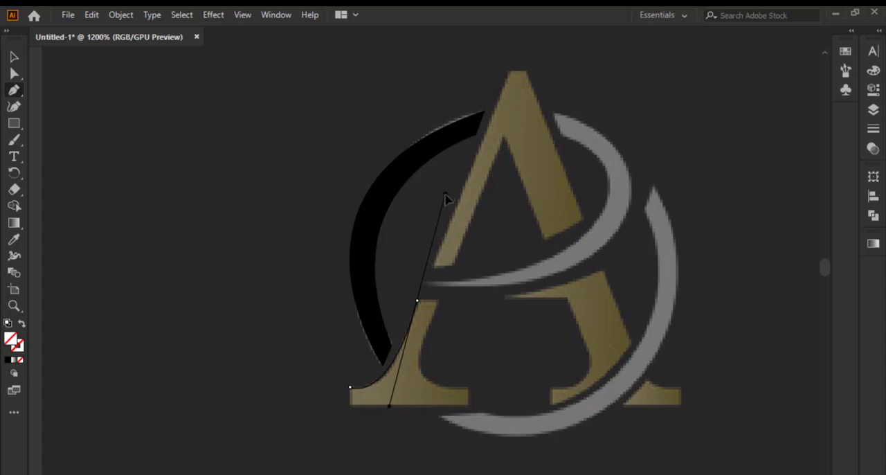
{"action": "left_click_drag", "start_coordinate": [446, 194], "coordinate": [445, 194]}
{"action": "scroll", "coordinate": [426, 310], "scroll_direction": "up", "scroll_amount": 4}
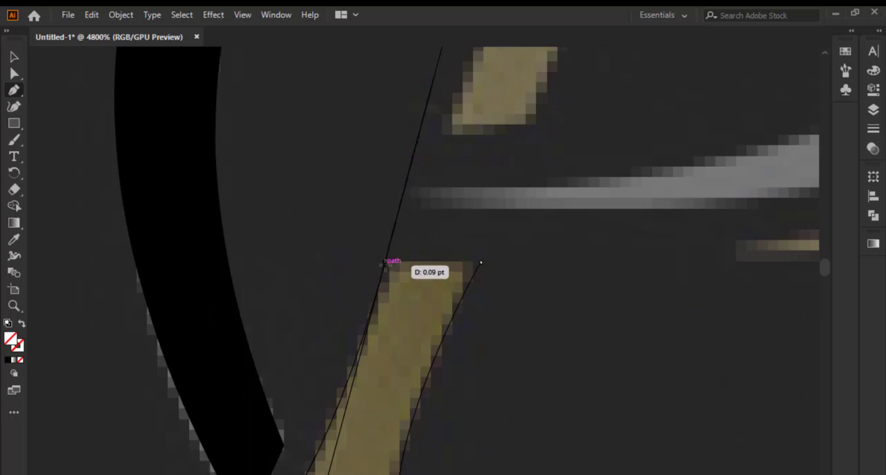
{"action": "left_click", "coordinate": [385, 264]}
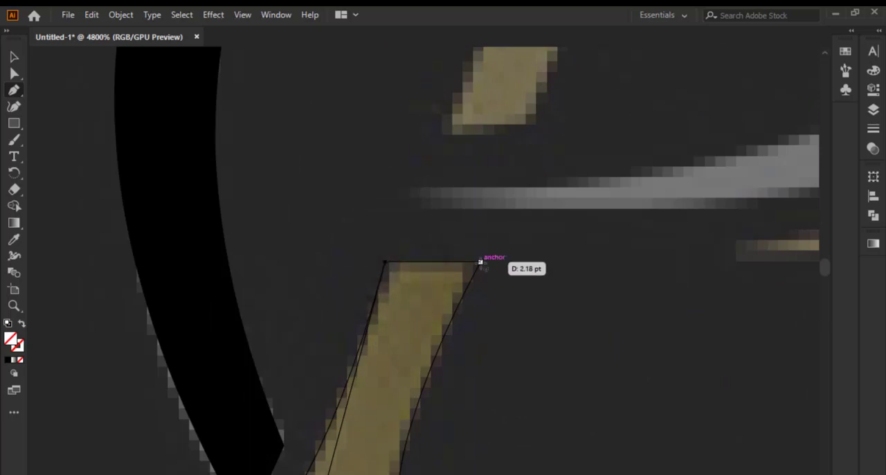
{"action": "left_click", "coordinate": [481, 262]}
{"action": "key", "text": "ctrl+minus"}
{"action": "key", "text": "ctrl+minus"}
{"action": "key", "text": "ctrl+minus"}
{"action": "key", "text": "ctrl+minus"}
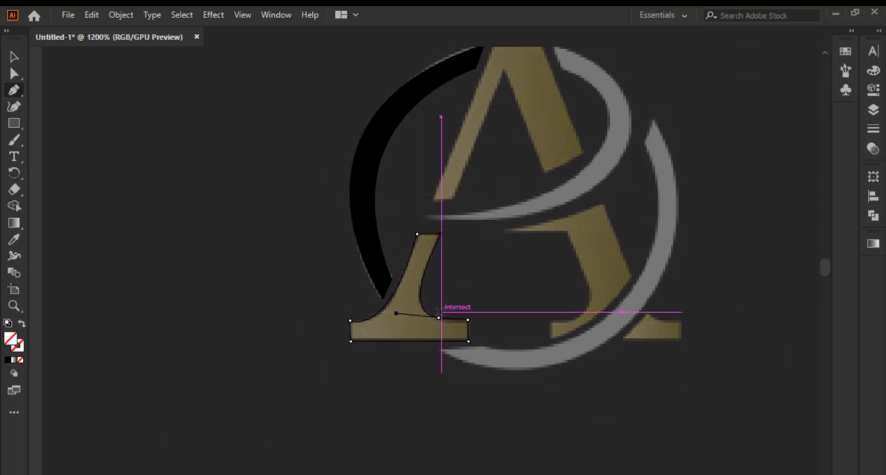
Refine the anchor at the left leg's upper outer corner so the path follows the reference edge
{"action": "scroll", "coordinate": [430, 236], "scroll_direction": "up", "scroll_amount": 3}
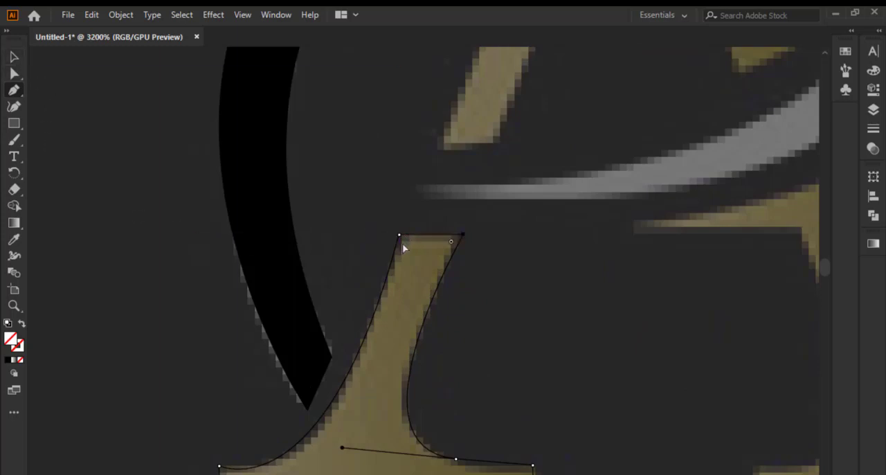
{"action": "mouse_move", "coordinate": [400, 241]}
{"action": "left_mouse_down"}
{"action": "mouse_move", "coordinate": [374, 237]}
{"action": "mouse_move", "coordinate": [399, 235]}
{"action": "left_mouse_up"}
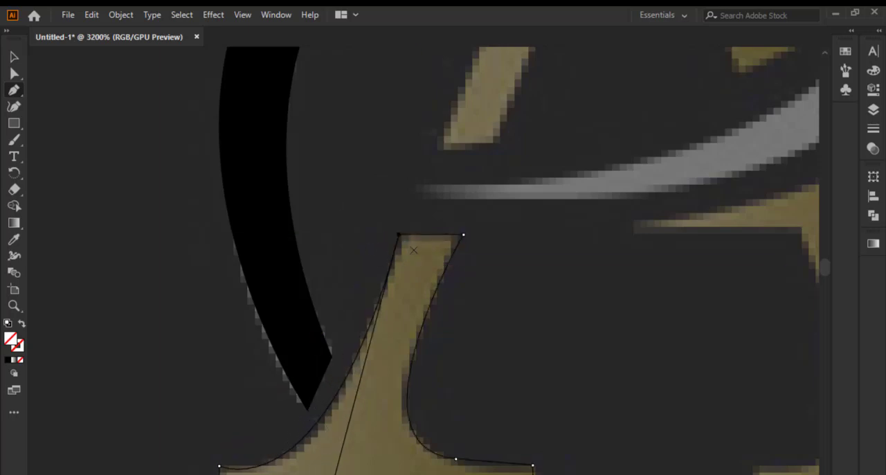
Start a path across the foot of the upper A's thin left stroke, up to the inner apex and down the thick stroke's inner edge
{"action": "scroll", "coordinate": [415, 250], "scroll_direction": "down", "scroll_amount": 3}
{"action": "scroll", "coordinate": [464, 119], "scroll_direction": "up", "scroll_amount": 3}
{"action": "scroll", "coordinate": [468, 131], "scroll_direction": "down", "scroll_amount": 2}
{"action": "scroll", "coordinate": [479, 71], "scroll_direction": "up", "scroll_amount": 2}
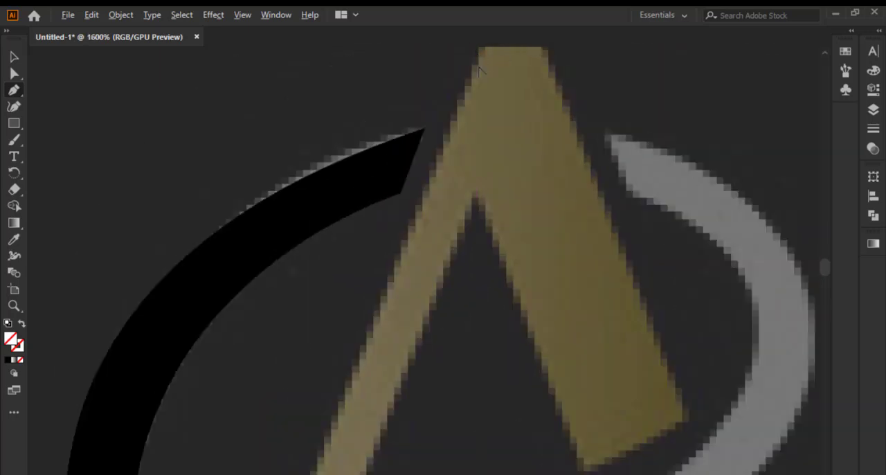
{"action": "scroll", "coordinate": [479, 71], "scroll_direction": "down", "scroll_amount": 4}
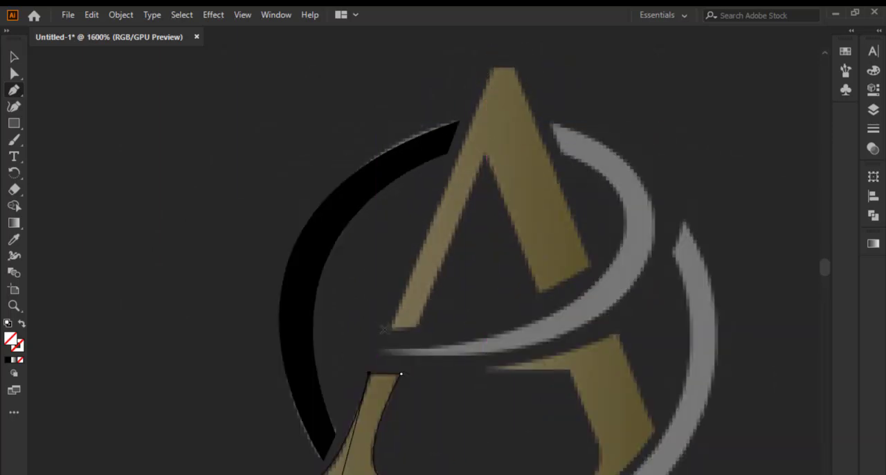
{"action": "scroll", "coordinate": [393, 333], "scroll_direction": "up", "scroll_amount": 3}
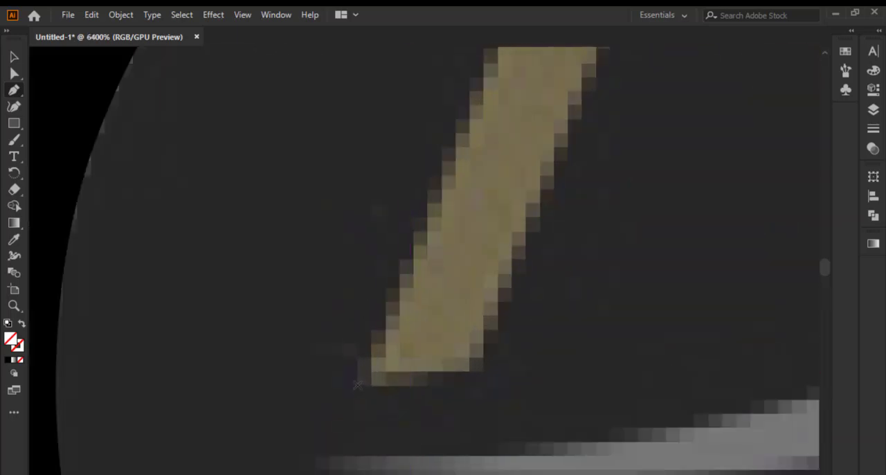
{"action": "left_click", "coordinate": [356, 384]}
{"action": "left_click", "coordinate": [480, 376]}
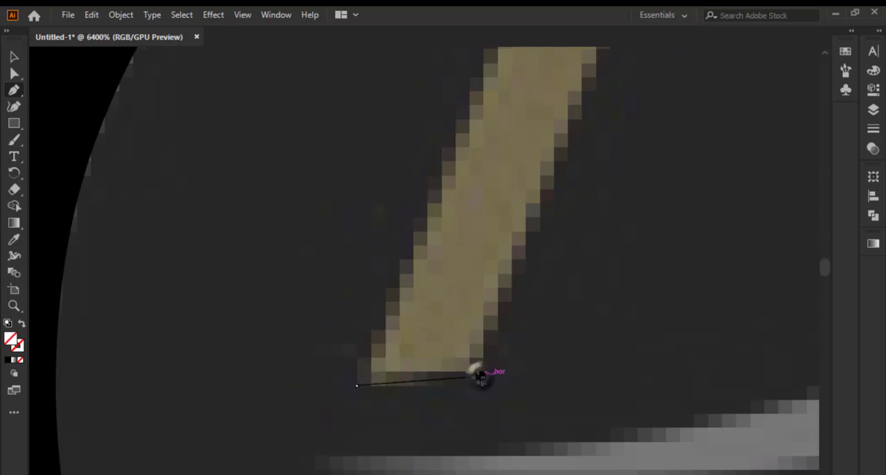
{"action": "scroll", "coordinate": [514, 312], "scroll_direction": "down", "scroll_amount": 3}
{"action": "left_click", "coordinate": [562, 144]}
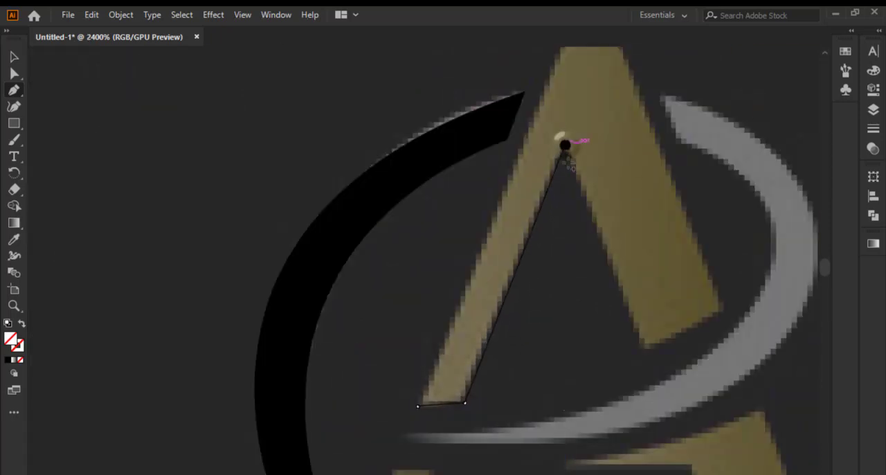
{"action": "left_click", "coordinate": [641, 353]}
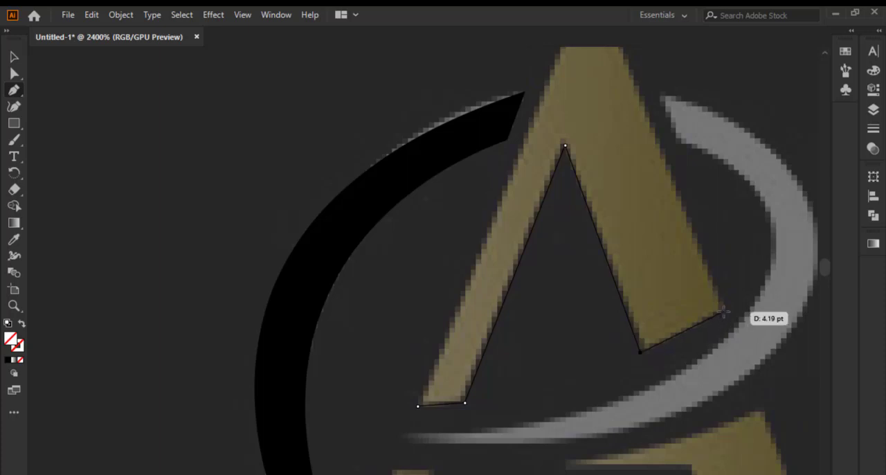
Trace the thick stroke's end, outer edge and the A's flat top, and close the path at the thin stroke's lower outer corner
{"action": "left_click", "coordinate": [723, 306]}
{"action": "scroll", "coordinate": [671, 232], "scroll_direction": "down", "scroll_amount": 2, "text": "alt"}
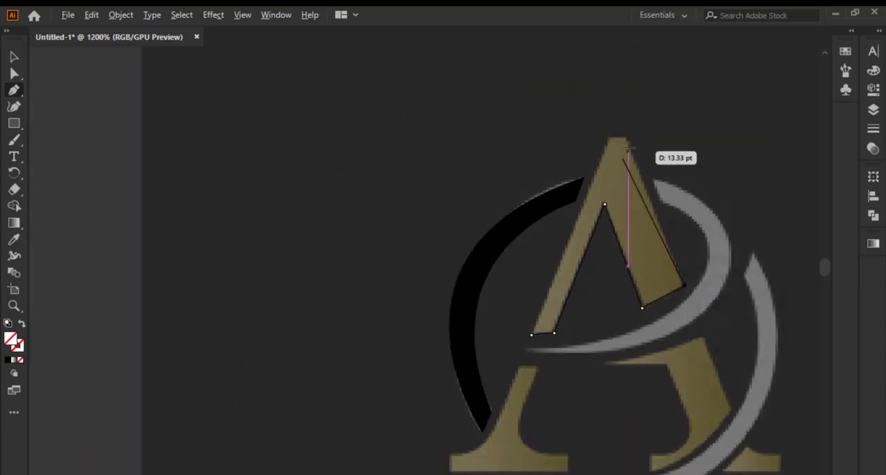
{"action": "left_click", "coordinate": [625, 136]}
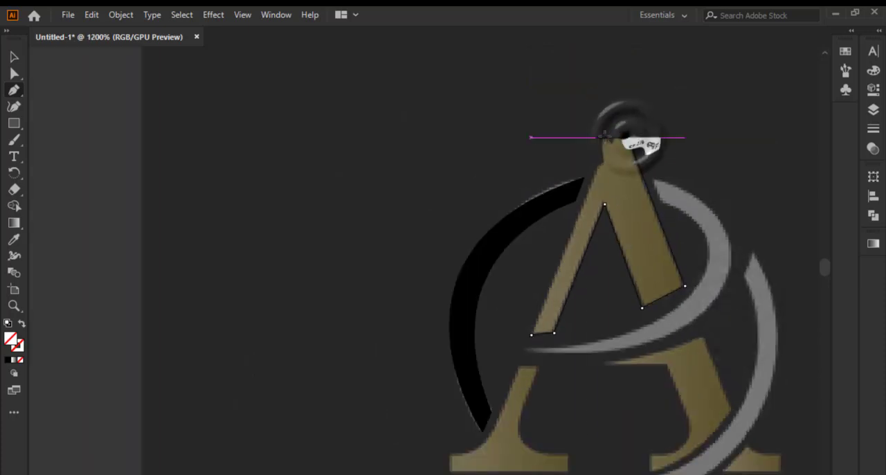
{"action": "left_click", "coordinate": [608, 136]}
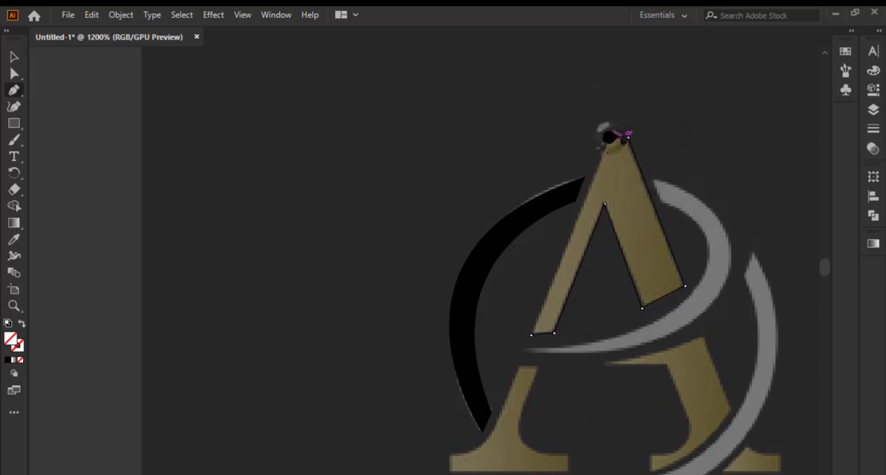
{"action": "left_click", "coordinate": [531, 334]}
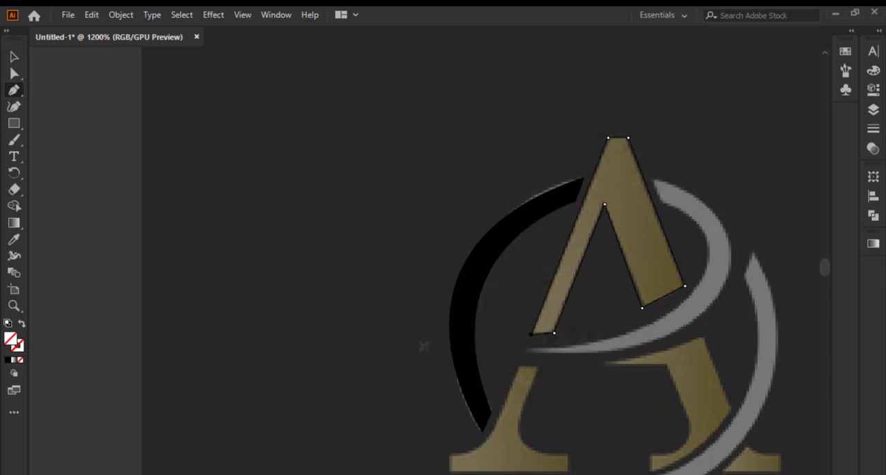
Select the four traced gold A pieces, fill them with black and deselect them
{"action": "scroll", "coordinate": [468, 264], "scroll_direction": "down", "scroll_amount": 1}
{"action": "scroll", "coordinate": [578, 265], "scroll_direction": "up", "scroll_amount": 1}
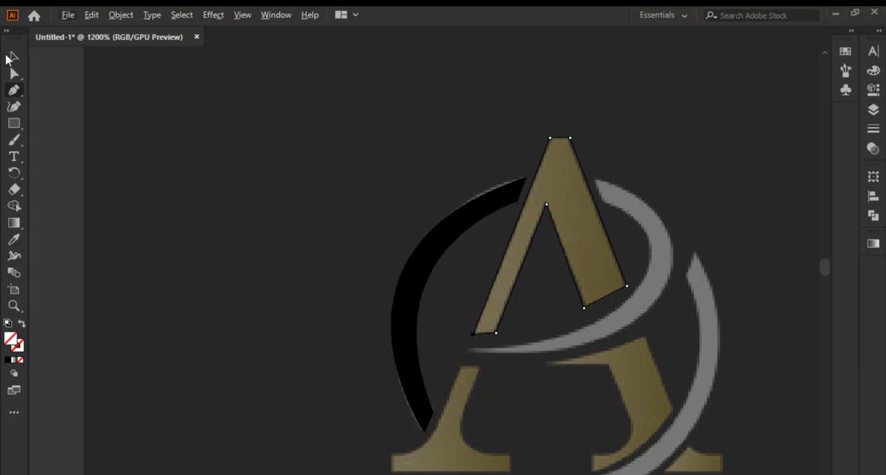
{"action": "left_click", "coordinate": [9, 59]}
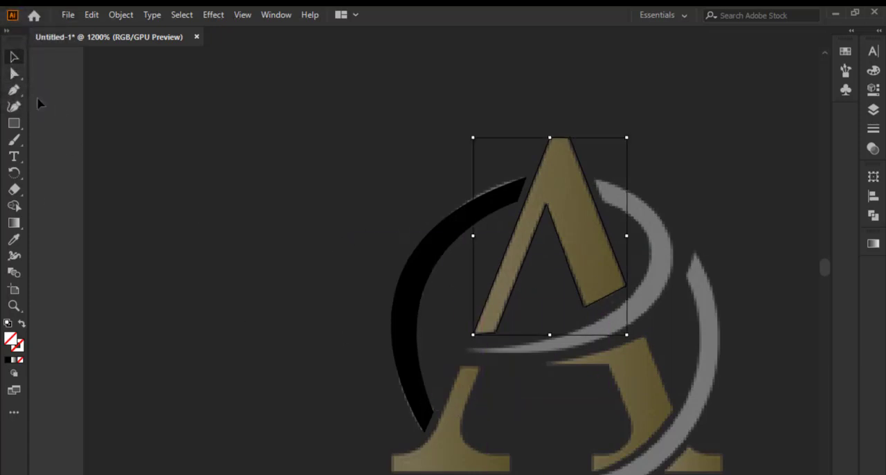
{"action": "scroll", "coordinate": [275, 307], "scroll_direction": "down", "scroll_amount": 1}
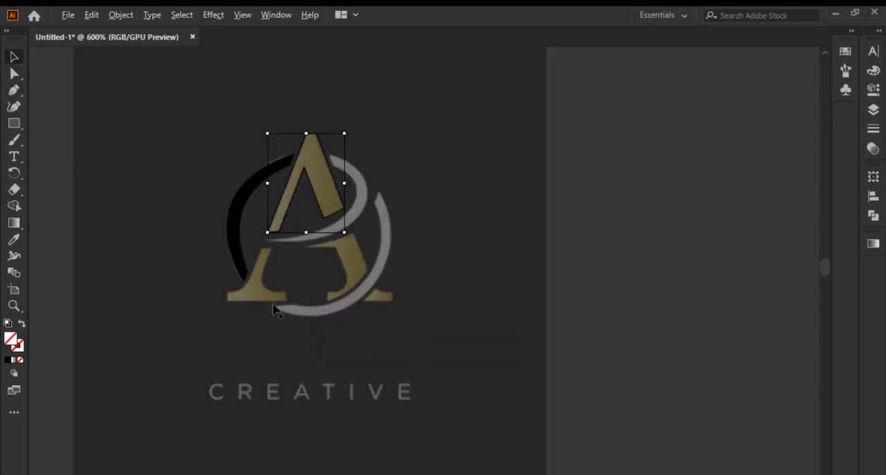
{"action": "scroll", "coordinate": [378, 311], "scroll_direction": "up", "scroll_amount": 1}
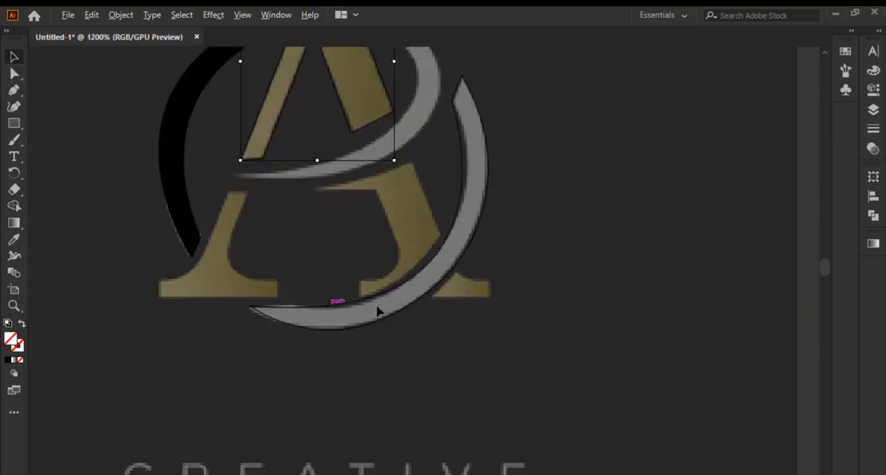
{"action": "left_click", "coordinate": [395, 234]}
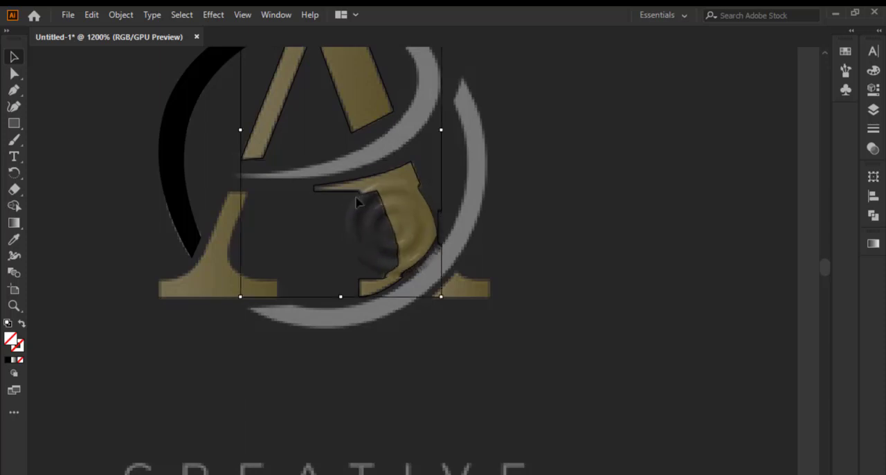
{"action": "left_click", "coordinate": [193, 266], "text": "shift"}
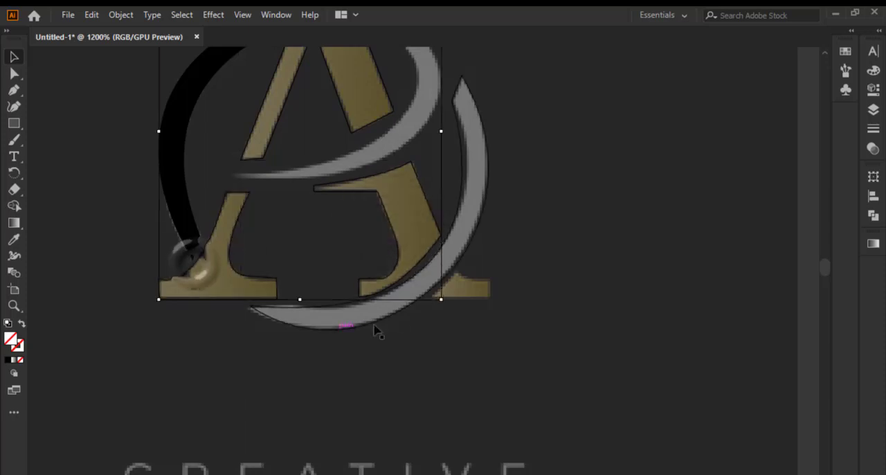
{"action": "left_click", "coordinate": [484, 298], "text": "shift"}
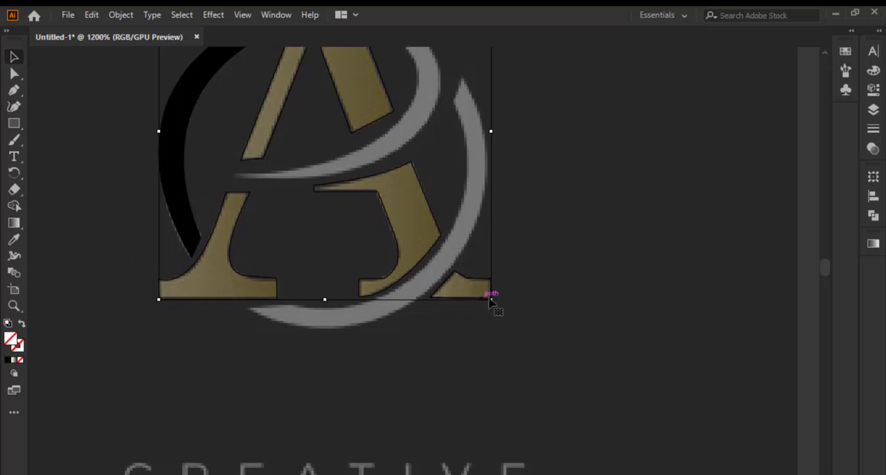
{"action": "scroll", "coordinate": [493, 302], "scroll_direction": "down", "scroll_amount": 2}
{"action": "scroll", "coordinate": [444, 218], "scroll_direction": "up", "scroll_amount": 1}
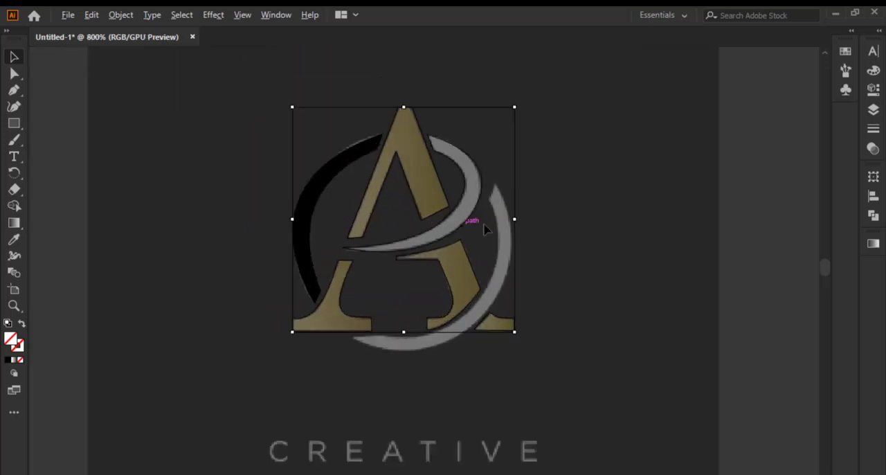
{"action": "left_click", "coordinate": [9, 361]}
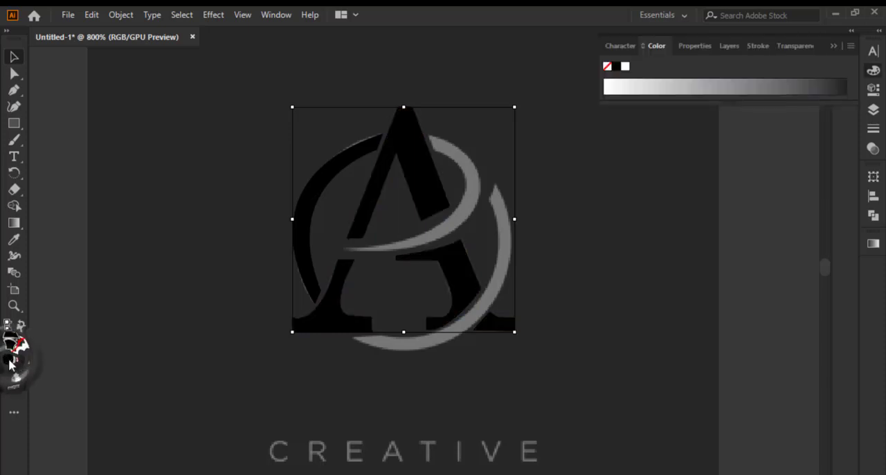
{"action": "scroll", "coordinate": [105, 398], "scroll_direction": "down", "scroll_amount": 1}
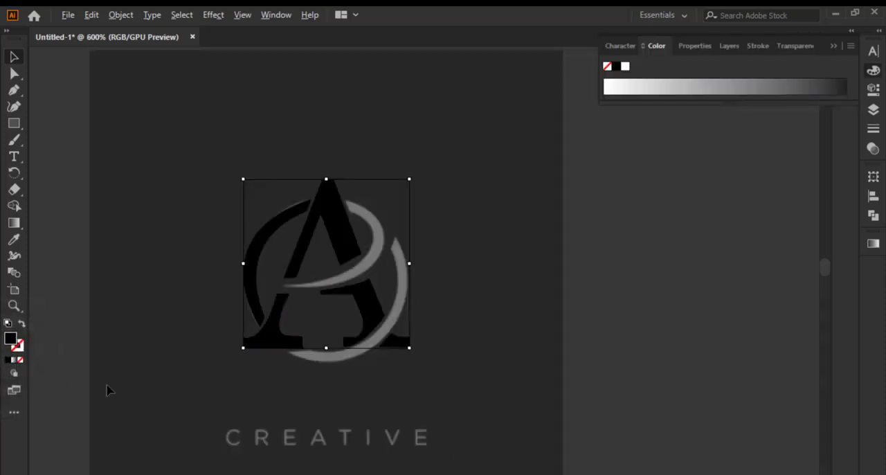
{"action": "scroll", "coordinate": [165, 307], "scroll_direction": "up", "scroll_amount": 1}
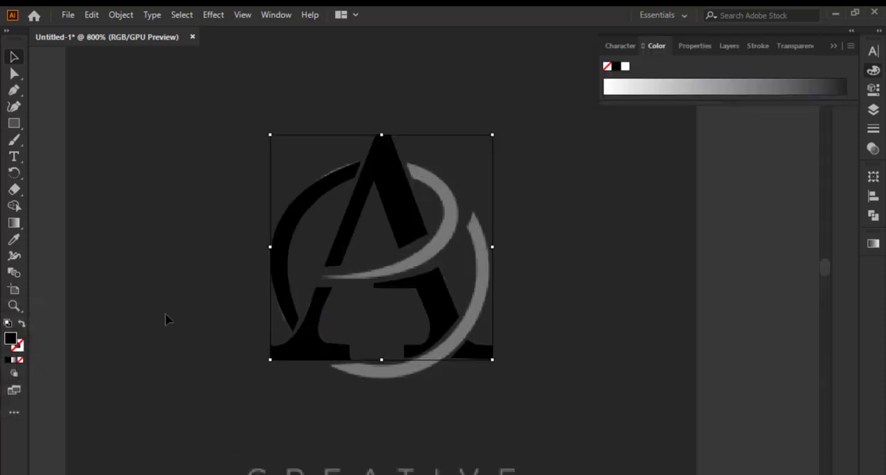
{"action": "left_click", "coordinate": [167, 318]}
Select the black left arc of the ring and set its fill to none
{"action": "scroll", "coordinate": [412, 228], "scroll_direction": "up", "scroll_amount": 2}
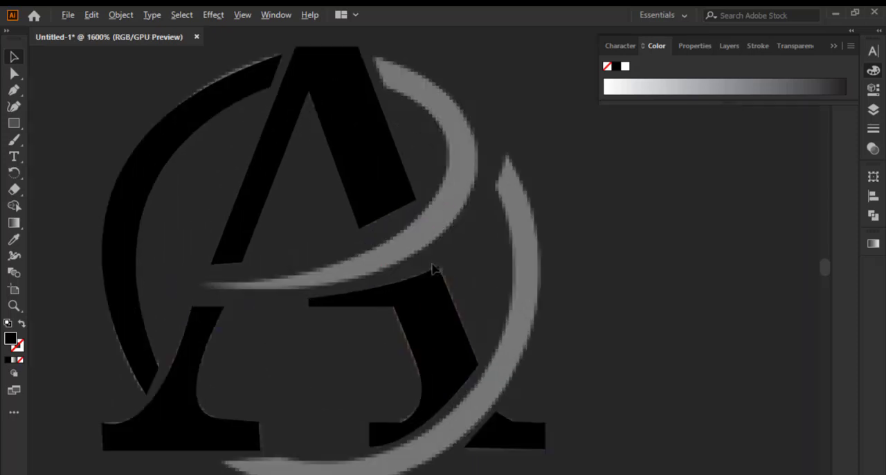
{"action": "scroll", "coordinate": [434, 269], "scroll_direction": "down", "scroll_amount": 1}
{"action": "left_click", "coordinate": [445, 248]}
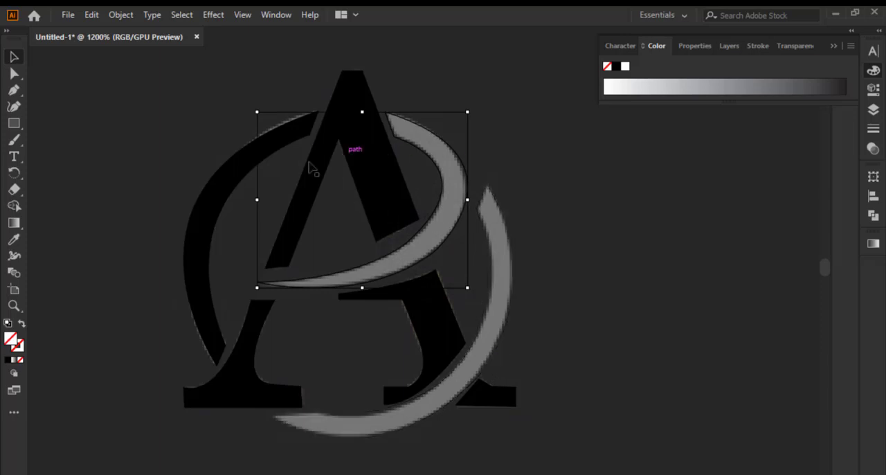
{"action": "scroll", "coordinate": [181, 272], "scroll_direction": "up", "scroll_amount": 1}
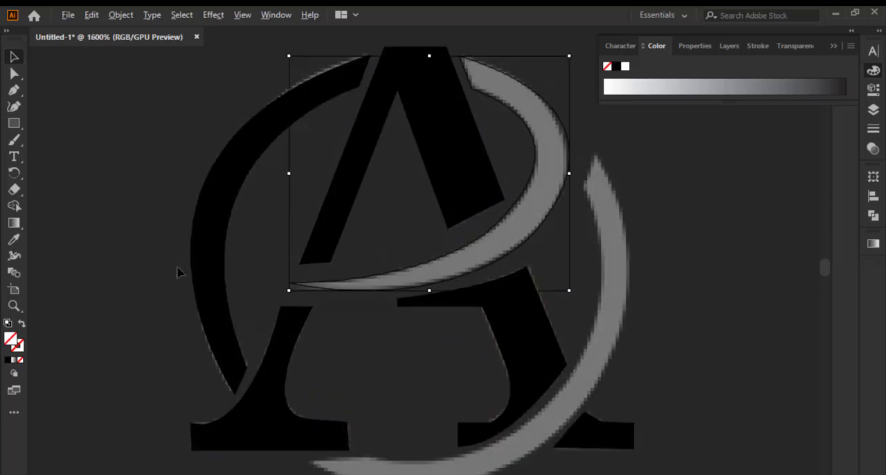
{"action": "left_click", "coordinate": [214, 213]}
{"action": "left_click", "coordinate": [19, 360]}
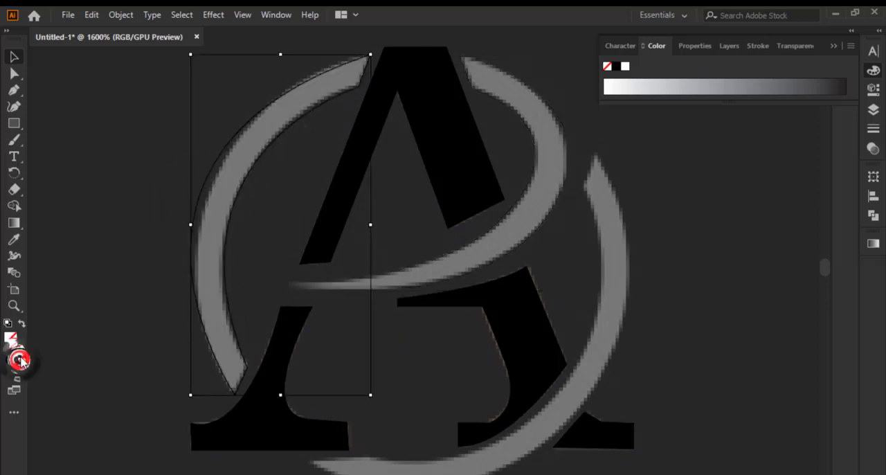
Select the left arc's path with the Direct Selection tool and shift its lower outer anchor slightly to fit the reference
{"action": "scroll", "coordinate": [128, 208], "scroll_direction": "up", "scroll_amount": 2}
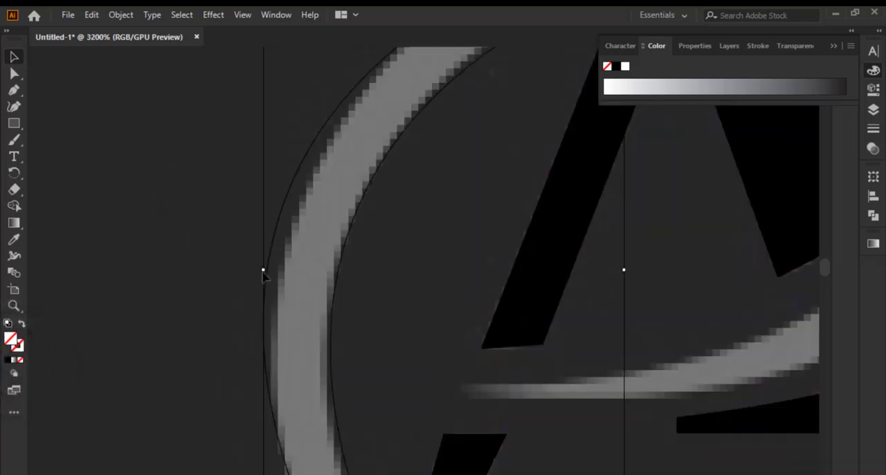
{"action": "left_click", "coordinate": [13, 74]}
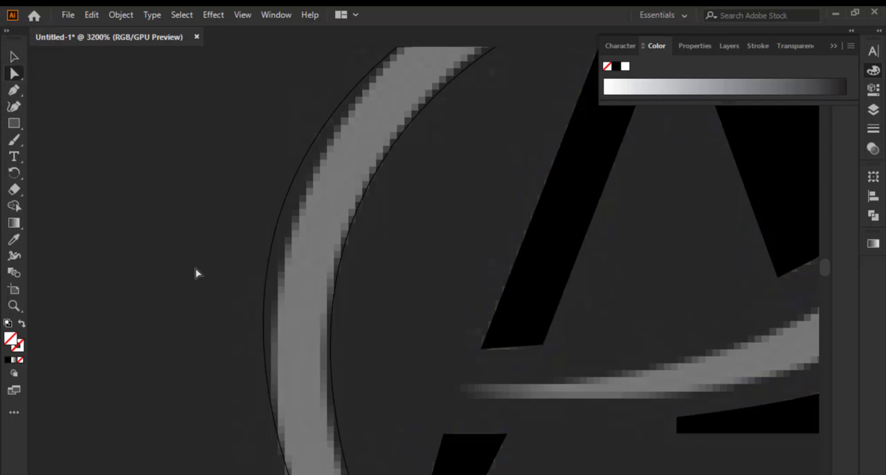
{"action": "scroll", "coordinate": [195, 291], "scroll_direction": "down", "scroll_amount": 3}
{"action": "scroll", "coordinate": [242, 410], "scroll_direction": "down", "scroll_amount": 4}
{"action": "scroll", "coordinate": [184, 386], "scroll_direction": "up", "scroll_amount": 4}
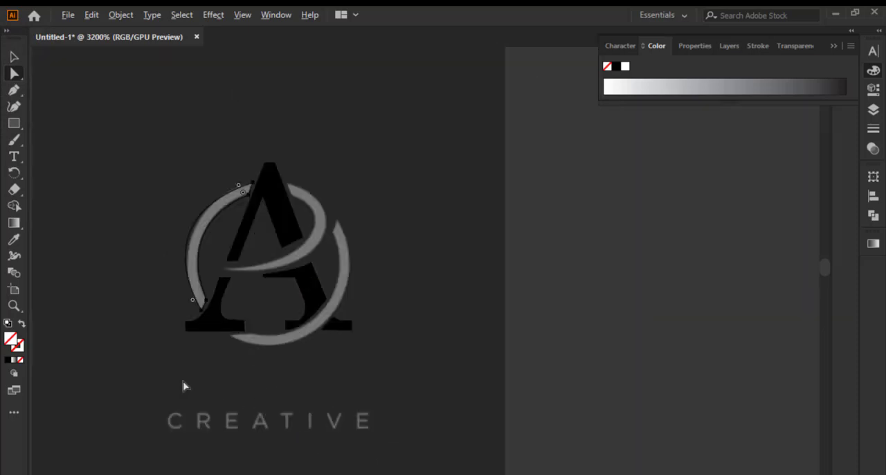
{"action": "left_click_drag", "start_coordinate": [195, 207], "coordinate": [337, 282]}
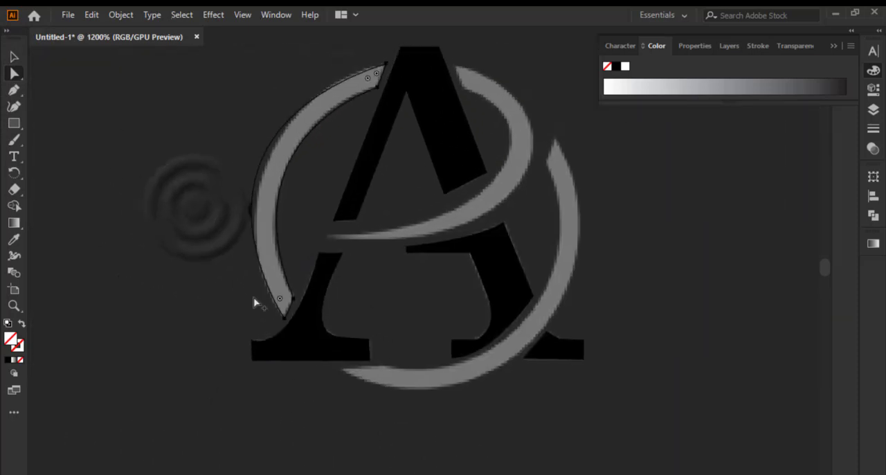
{"action": "scroll", "coordinate": [283, 340], "scroll_direction": "up", "scroll_amount": 2}
{"action": "mouse_move", "coordinate": [320, 352]}
{"action": "left_mouse_down"}
{"action": "mouse_move", "coordinate": [332, 360]}
{"action": "mouse_move", "coordinate": [319, 355]}
{"action": "left_mouse_up"}
Reshape the left arc's outer edge by moving its upper anchor's direction handle up and inward
{"action": "scroll", "coordinate": [280, 367], "scroll_direction": "down", "scroll_amount": 3}
{"action": "scroll", "coordinate": [340, 210], "scroll_direction": "up", "scroll_amount": 3}
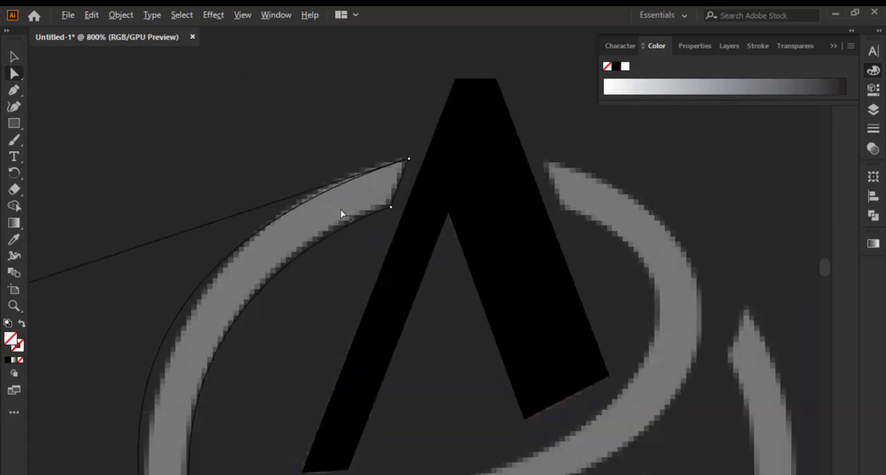
{"action": "scroll", "coordinate": [431, 176], "scroll_direction": "down", "scroll_amount": 1}
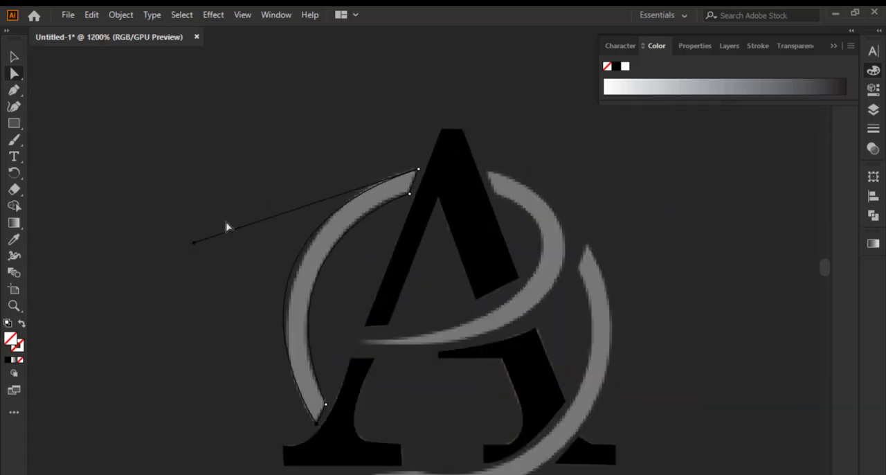
{"action": "left_click", "coordinate": [196, 250]}
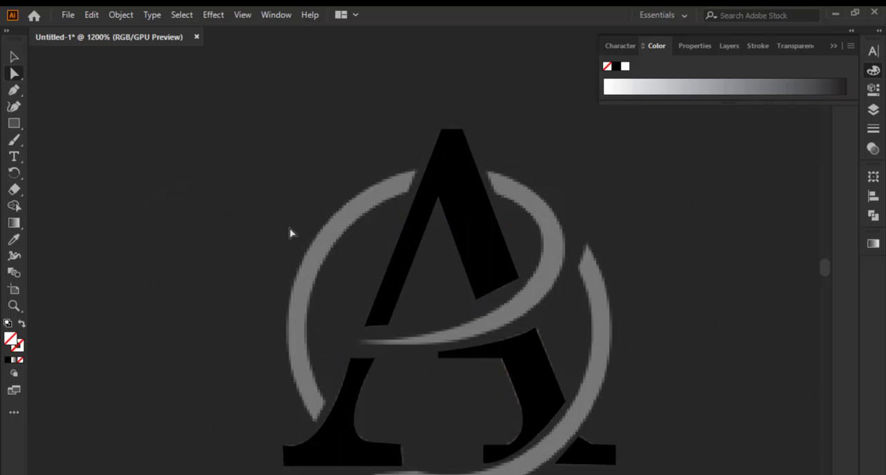
{"action": "left_click", "coordinate": [288, 357]}
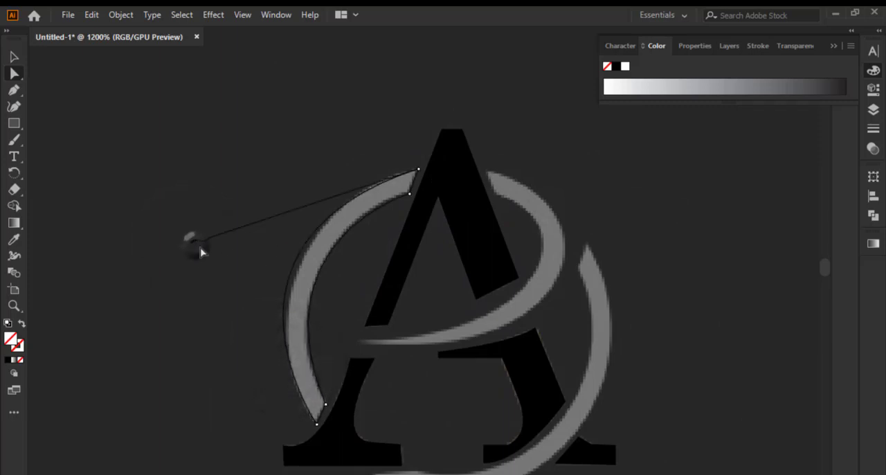
{"action": "left_click", "coordinate": [200, 249]}
{"action": "left_click", "coordinate": [311, 427]}
{"action": "key", "text": "ctrl"}
{"action": "left_click_drag", "start_coordinate": [196, 243], "coordinate": [225, 213]}
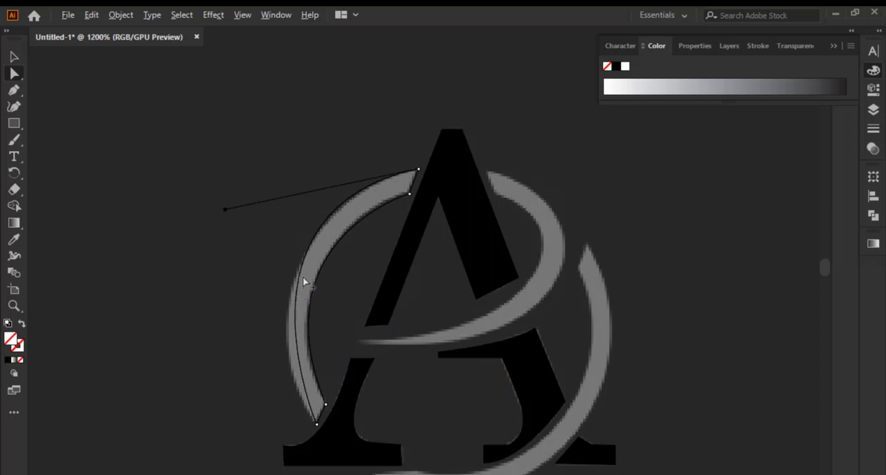
Add an anchor midway along the left arc's outer edge and move it outward onto the reference ring's edge
{"action": "left_click", "coordinate": [296, 327]}
{"action": "left_click", "coordinate": [297, 324]}
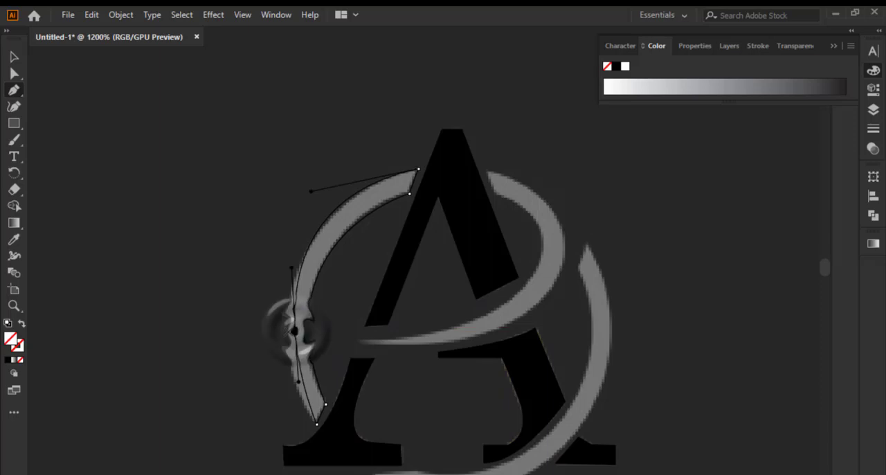
{"action": "scroll", "coordinate": [297, 319], "scroll_direction": "up", "scroll_amount": 3}
{"action": "scroll", "coordinate": [436, 260], "scroll_direction": "down", "scroll_amount": 1}
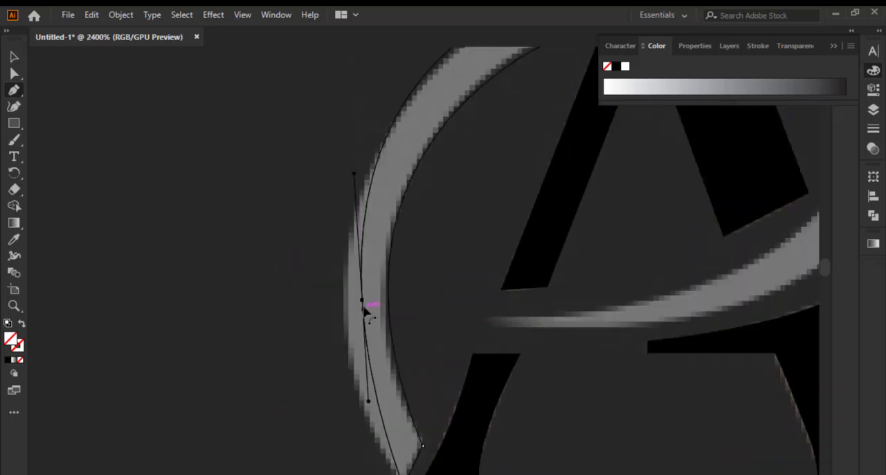
{"action": "left_click_drag", "start_coordinate": [365, 307], "coordinate": [345, 326]}
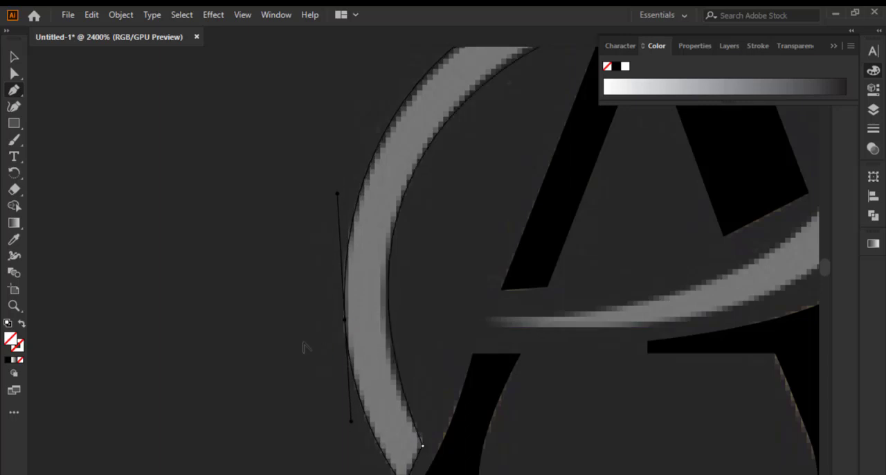
Fine-tune the left arc's outer curve by adjusting the top anchor's handle and the middle anchor's position and upper handle
{"action": "scroll", "coordinate": [306, 345], "scroll_direction": "down", "scroll_amount": 2}
{"action": "scroll", "coordinate": [355, 275], "scroll_direction": "up", "scroll_amount": 1}
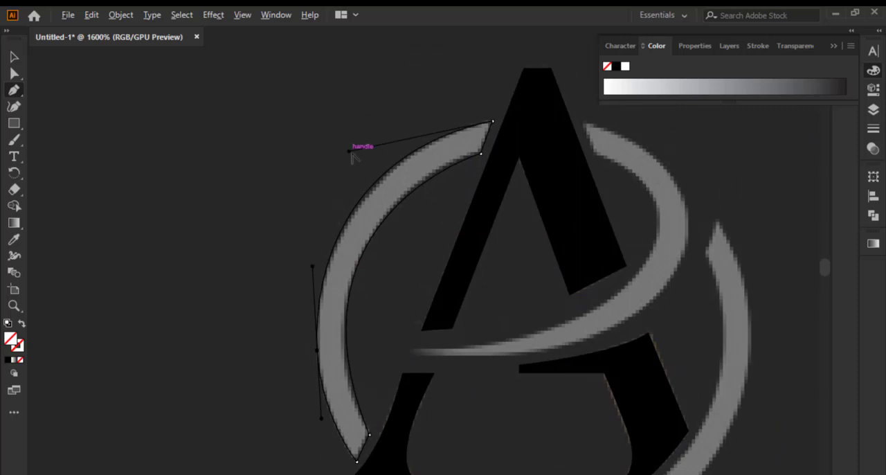
{"action": "mouse_move", "coordinate": [350, 150]}
{"action": "left_mouse_down"}
{"action": "mouse_move", "coordinate": [359, 157]}
{"action": "mouse_move", "coordinate": [359, 149]}
{"action": "left_mouse_up"}
{"action": "scroll", "coordinate": [253, 222], "scroll_direction": "down", "scroll_amount": 1}
{"action": "scroll", "coordinate": [325, 378], "scroll_direction": "up", "scroll_amount": 3}
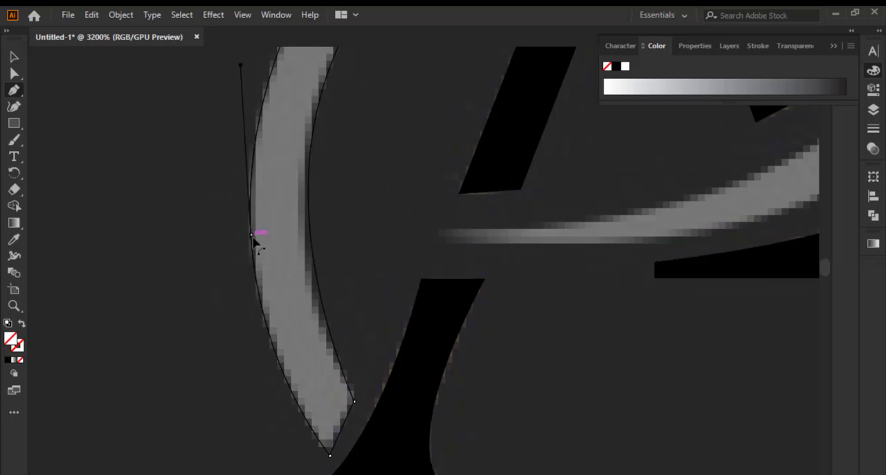
{"action": "mouse_move", "coordinate": [250, 234]}
{"action": "left_mouse_down"}
{"action": "mouse_move", "coordinate": [261, 245]}
{"action": "mouse_move", "coordinate": [251, 247]}
{"action": "left_mouse_up"}
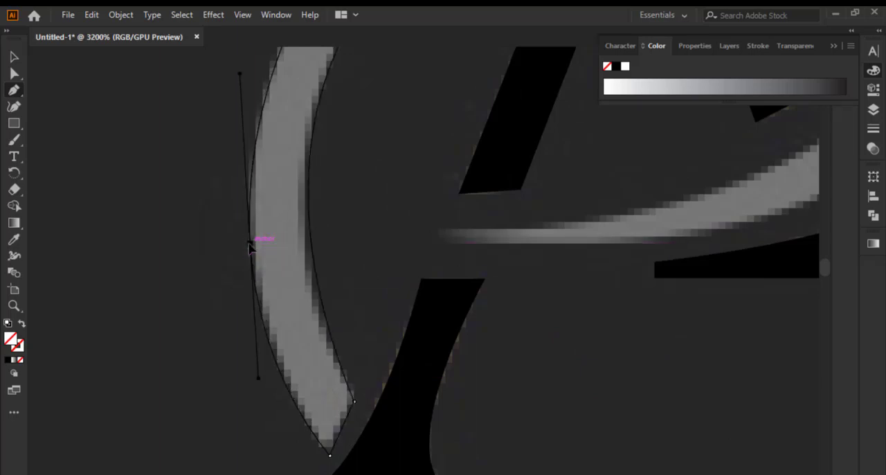
{"action": "scroll", "coordinate": [282, 198], "scroll_direction": "down", "scroll_amount": 2}
{"action": "scroll", "coordinate": [329, 223], "scroll_direction": "up", "scroll_amount": 2}
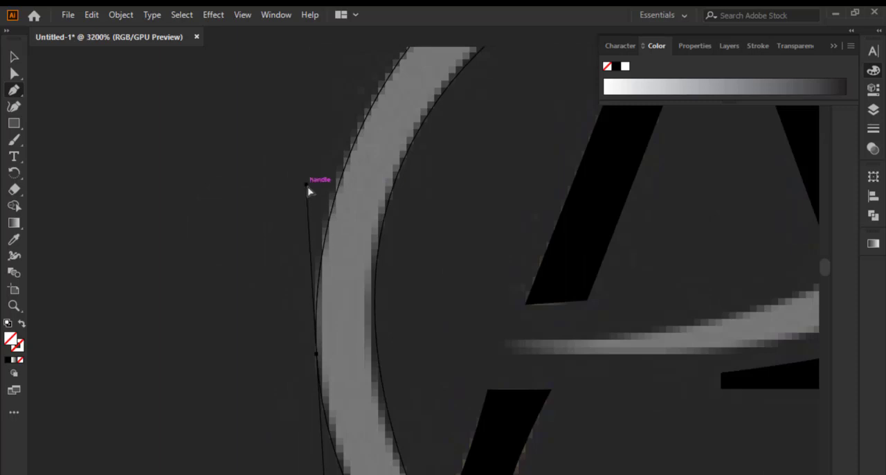
{"action": "left_click_drag", "start_coordinate": [307, 185], "coordinate": [301, 179]}
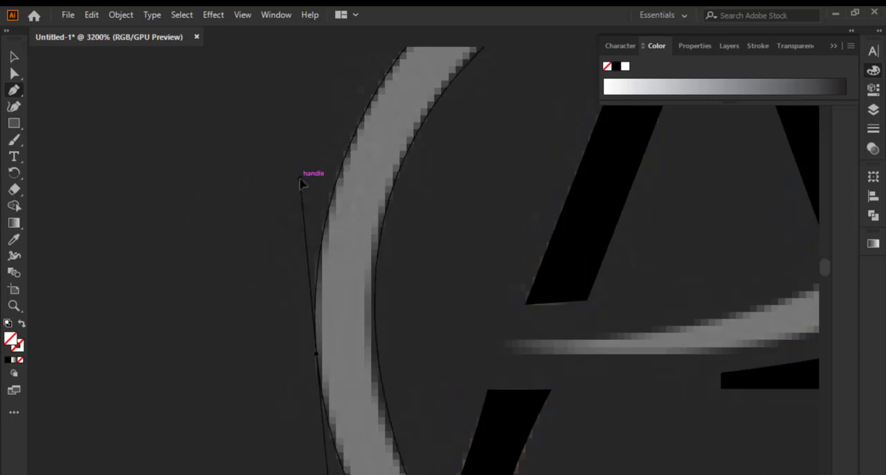
Adjust the direction handle of the left arc's lower inner corner so the inner edge follows the reference
{"action": "scroll", "coordinate": [292, 184], "scroll_direction": "down", "scroll_amount": 2}
{"action": "scroll", "coordinate": [341, 305], "scroll_direction": "up", "scroll_amount": 2}
{"action": "scroll", "coordinate": [332, 355], "scroll_direction": "down", "scroll_amount": 2}
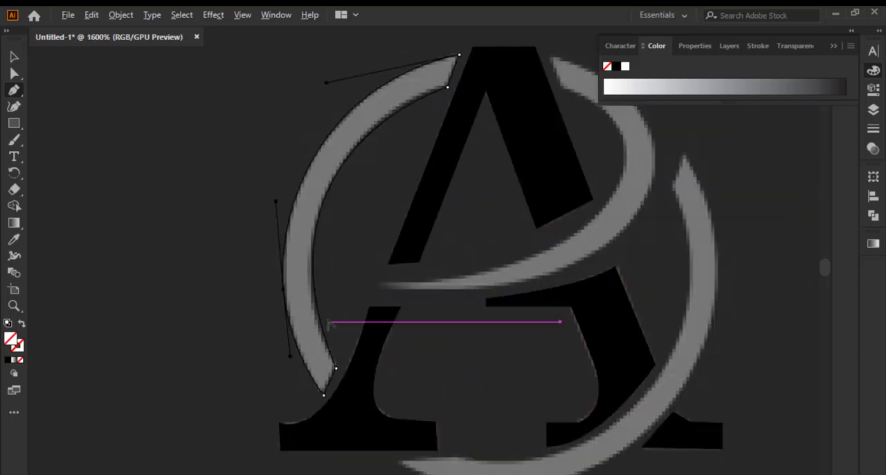
{"action": "scroll", "coordinate": [325, 331], "scroll_direction": "up", "scroll_amount": 2}
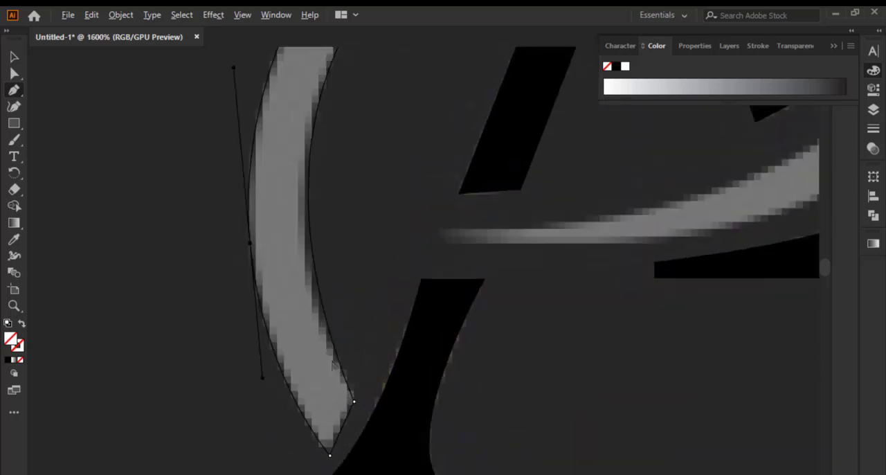
{"action": "left_click", "coordinate": [355, 402], "text": "ctrl"}
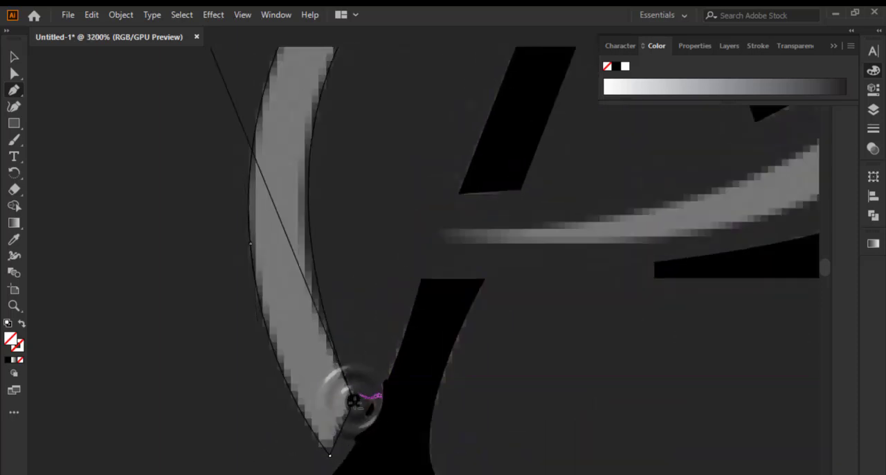
{"action": "scroll", "coordinate": [356, 400], "scroll_direction": "down", "scroll_amount": 1}
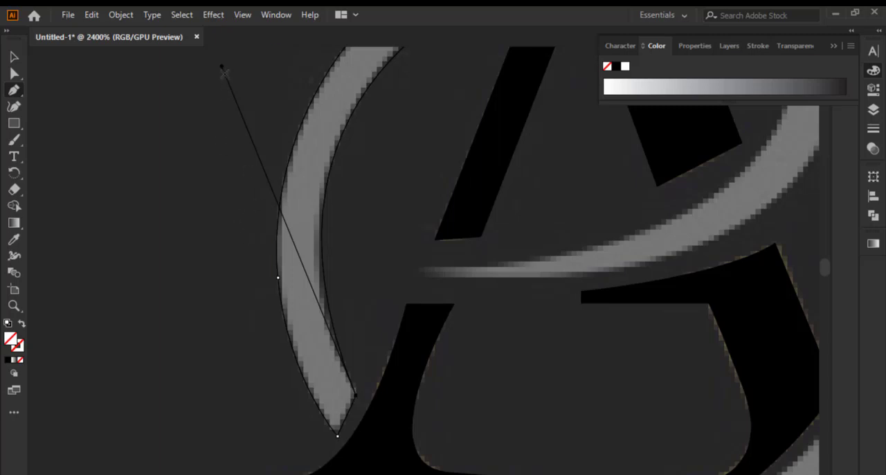
{"action": "mouse_move", "coordinate": [222, 68]}
{"action": "left_mouse_down"}
{"action": "mouse_move", "coordinate": [218, 61]}
{"action": "mouse_move", "coordinate": [227, 85]}
{"action": "mouse_move", "coordinate": [214, 82]}
{"action": "left_mouse_up"}
{"action": "scroll", "coordinate": [178, 210], "scroll_direction": "down", "scroll_amount": 2}
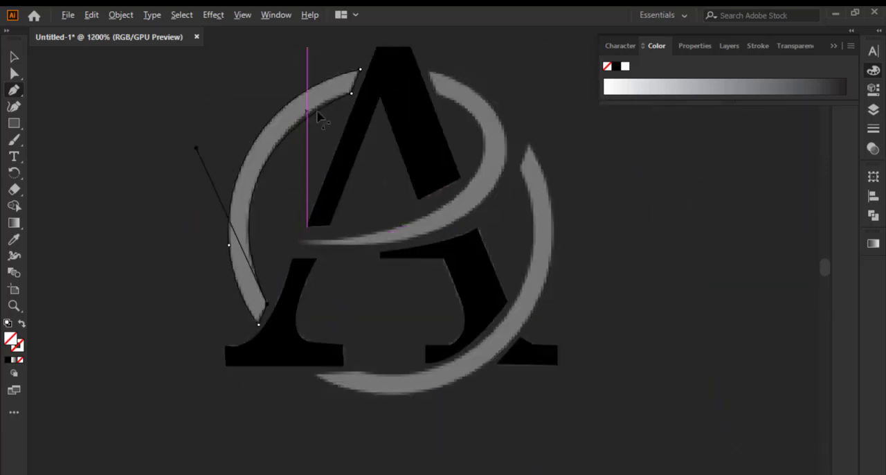
Add an anchor on the upper part of the left arc's inner edge and move it onto the reference edge
{"action": "scroll", "coordinate": [322, 111], "scroll_direction": "up", "scroll_amount": 2}
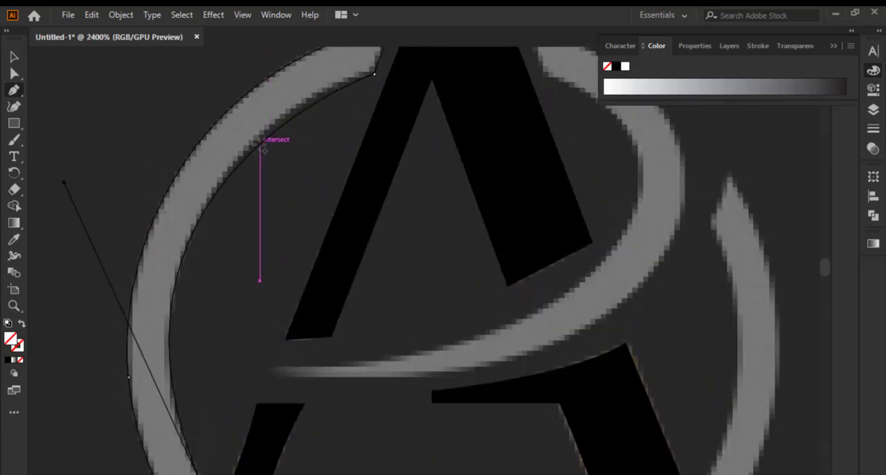
{"action": "left_click", "coordinate": [261, 143]}
{"action": "scroll", "coordinate": [261, 143], "scroll_direction": "up", "scroll_amount": 3}
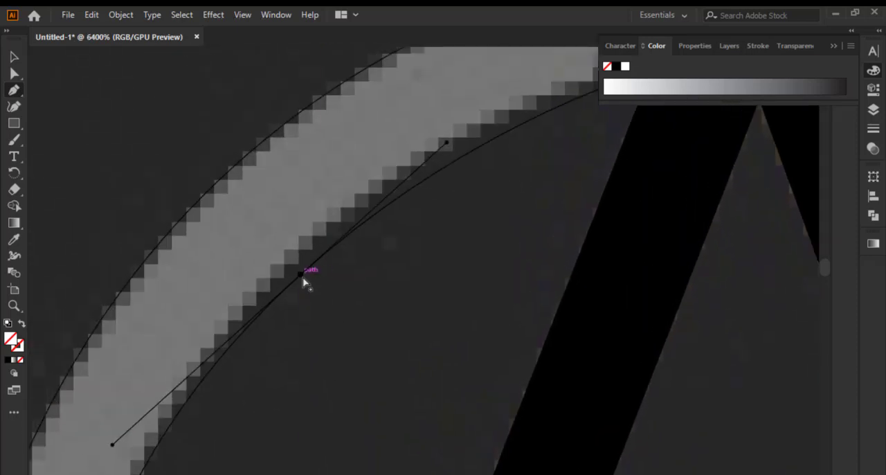
{"action": "left_click_drag", "start_coordinate": [301, 275], "coordinate": [322, 241]}
{"action": "scroll", "coordinate": [280, 272], "scroll_direction": "down", "scroll_amount": 3}
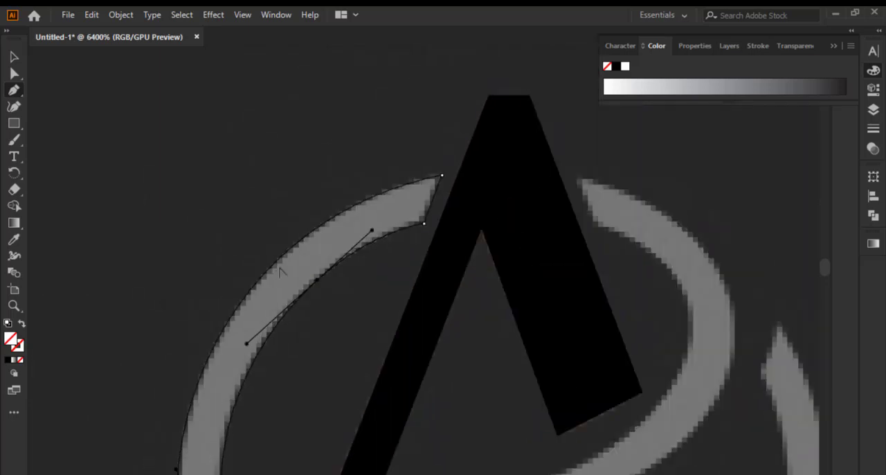
{"action": "scroll", "coordinate": [331, 238], "scroll_direction": "down", "scroll_amount": 5}
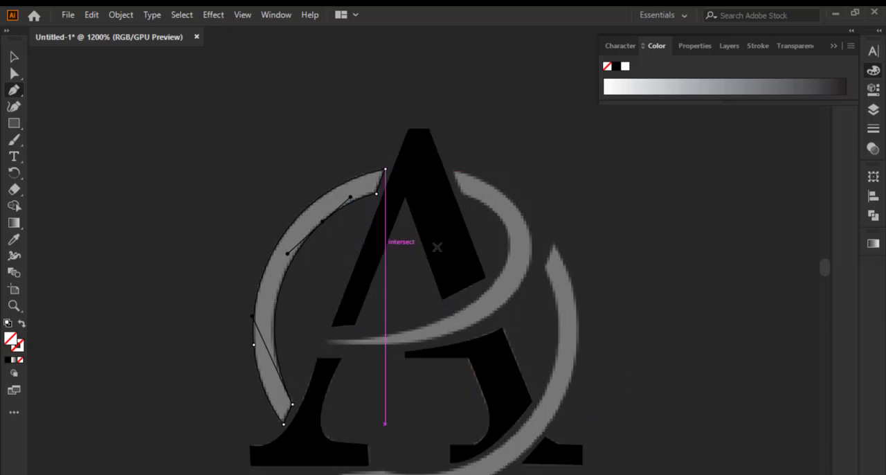
Select the curved swoosh crossing the A and examine how closely its path follows the reference
{"action": "left_click", "coordinate": [15, 60]}
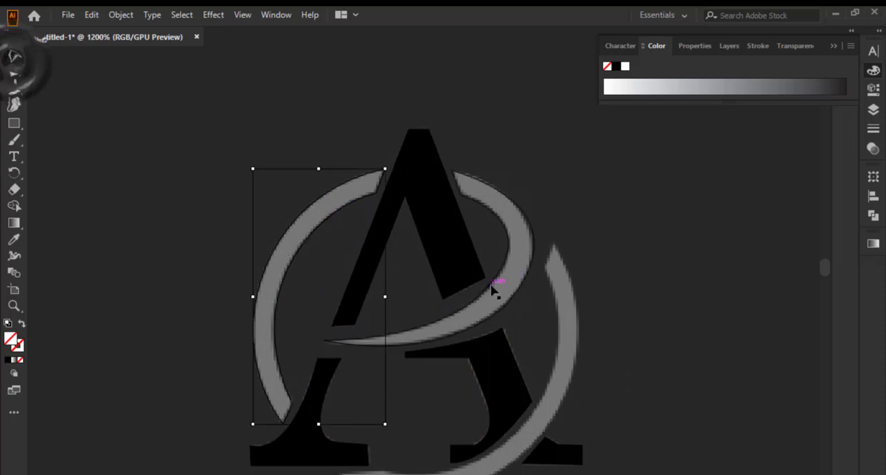
{"action": "left_click", "coordinate": [523, 289]}
{"action": "scroll", "coordinate": [528, 282], "scroll_direction": "up", "scroll_amount": 3}
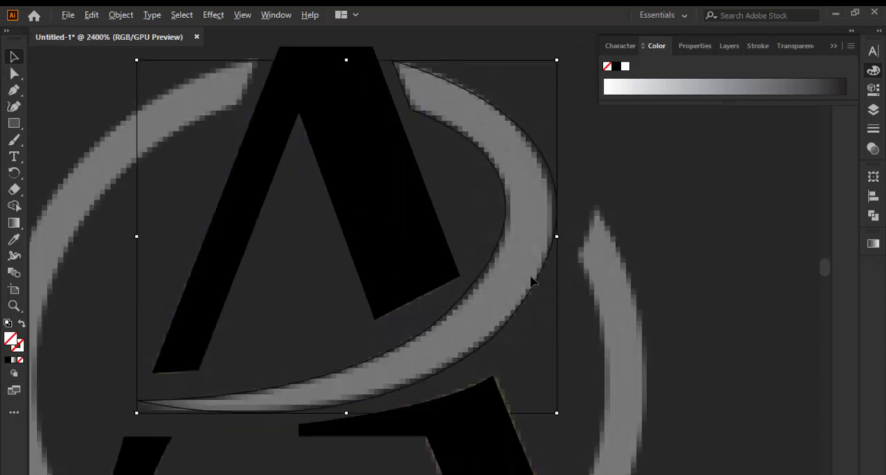
{"action": "scroll", "coordinate": [493, 96], "scroll_direction": "up", "scroll_amount": 2}
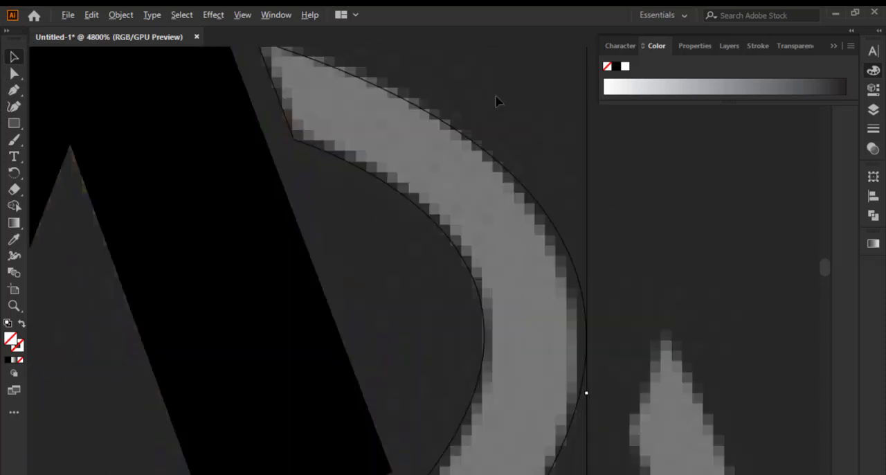
{"action": "scroll", "coordinate": [502, 216], "scroll_direction": "down", "scroll_amount": 2}
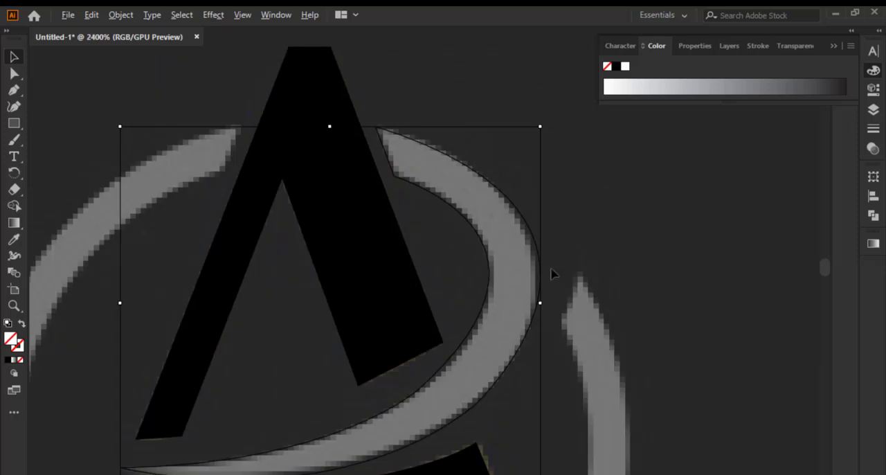
{"action": "scroll", "coordinate": [545, 302], "scroll_direction": "up", "scroll_amount": 2}
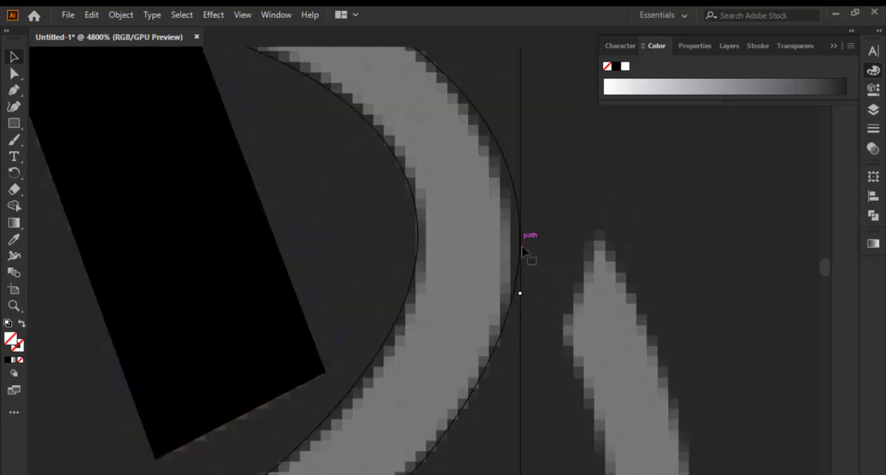
{"action": "scroll", "coordinate": [520, 289], "scroll_direction": "down", "scroll_amount": 3}
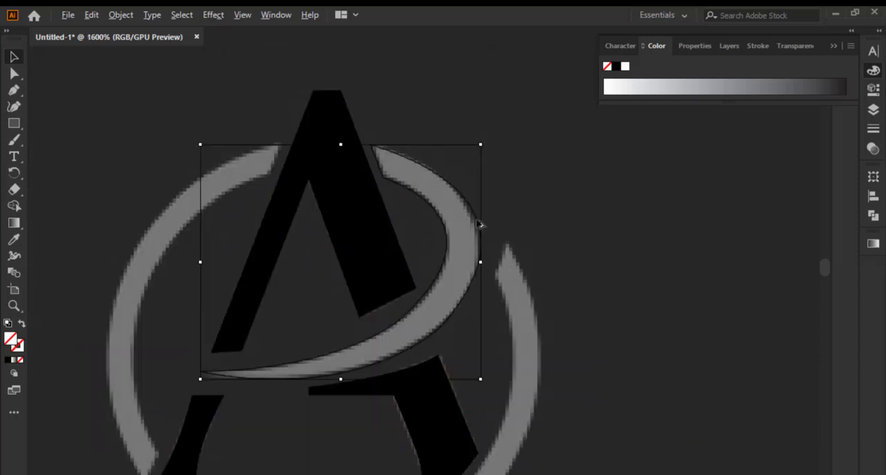
{"action": "scroll", "coordinate": [514, 201], "scroll_direction": "down", "scroll_amount": 2}
{"action": "scroll", "coordinate": [505, 372], "scroll_direction": "up", "scroll_amount": 2}
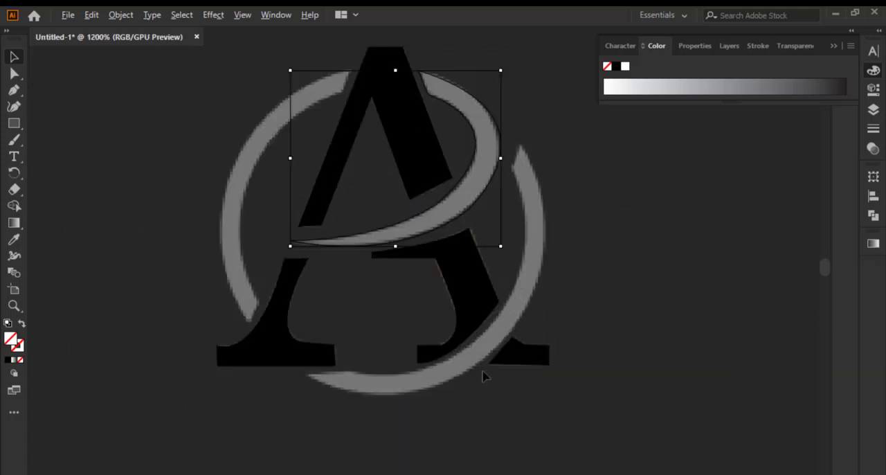
Select the ring's lower right arc and pull its pointed lower tip farther outward with the Pen tool active
{"action": "left_click", "coordinate": [482, 355]}
{"action": "left_click", "coordinate": [482, 361]}
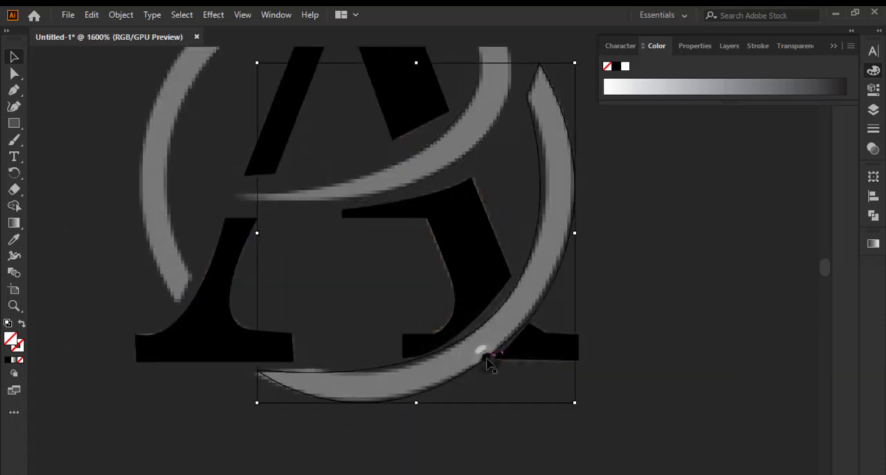
{"action": "scroll", "coordinate": [483, 364], "scroll_direction": "up", "scroll_amount": 3}
{"action": "scroll", "coordinate": [484, 361], "scroll_direction": "down", "scroll_amount": 2}
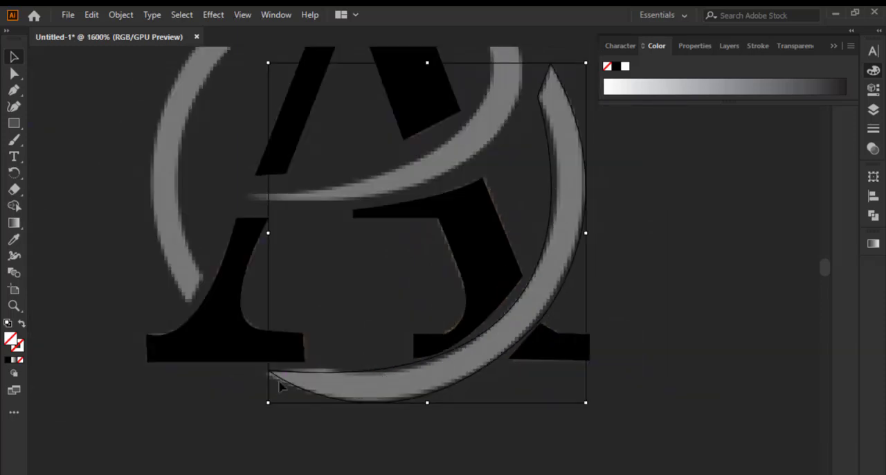
{"action": "left_click", "coordinate": [14, 90]}
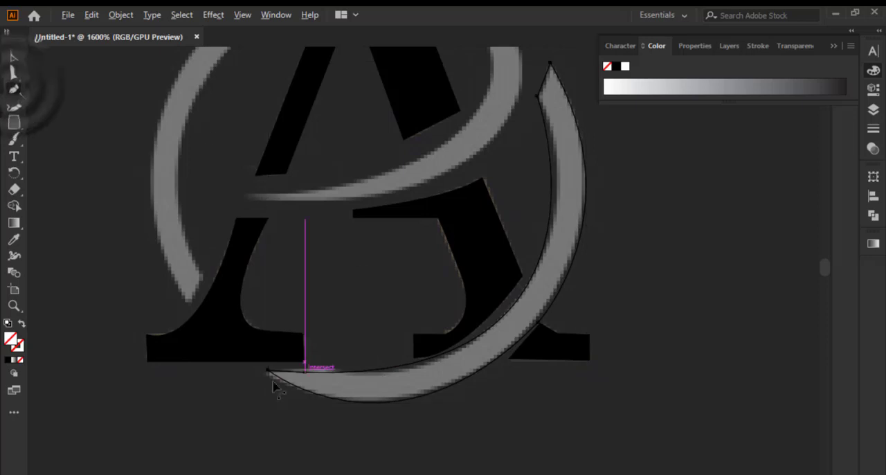
{"action": "scroll", "coordinate": [291, 374], "scroll_direction": "up", "scroll_amount": 3}
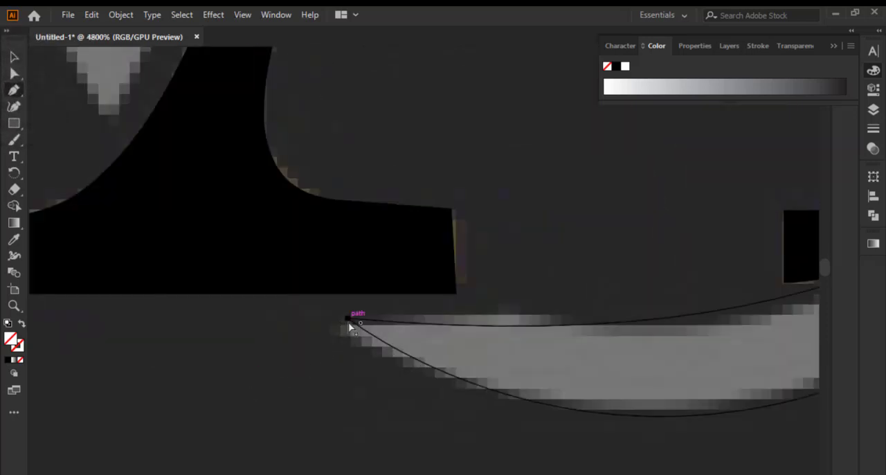
{"action": "left_click_drag", "start_coordinate": [349, 323], "coordinate": [310, 323]}
{"action": "scroll", "coordinate": [296, 379], "scroll_direction": "down", "scroll_amount": 2}
{"action": "scroll", "coordinate": [511, 353], "scroll_direction": "up", "scroll_amount": 1}
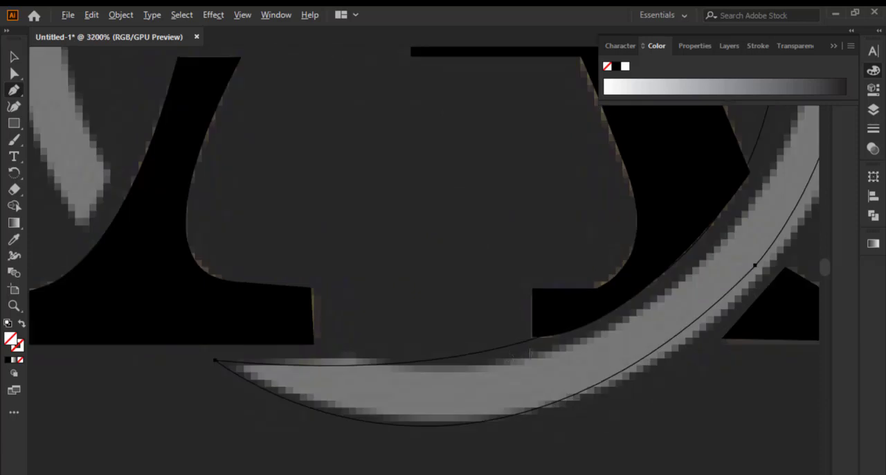
Try to add an anchor on the lower right arc's inner edge and shift it toward the reference, undoing the shift
{"action": "left_click_drag", "start_coordinate": [533, 337], "coordinate": [511, 353]}
{"action": "left_click", "coordinate": [509, 346]}
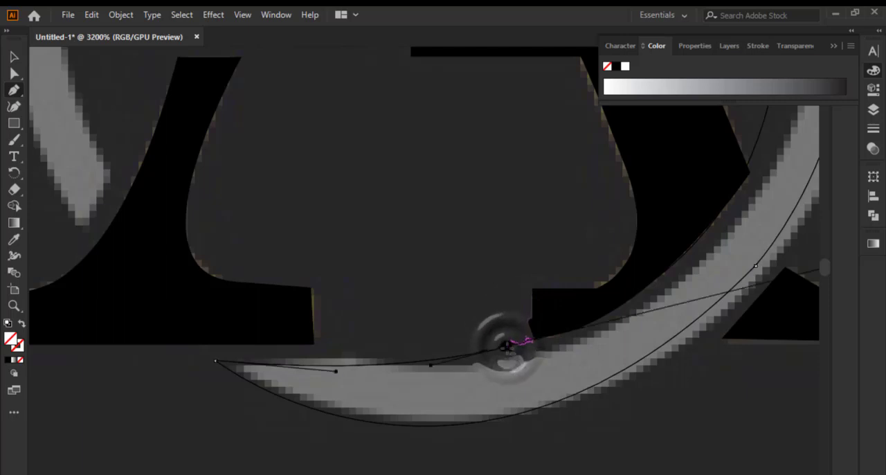
{"action": "left_click", "coordinate": [509, 346]}
{"action": "left_click_drag", "start_coordinate": [511, 350], "coordinate": [527, 354]}
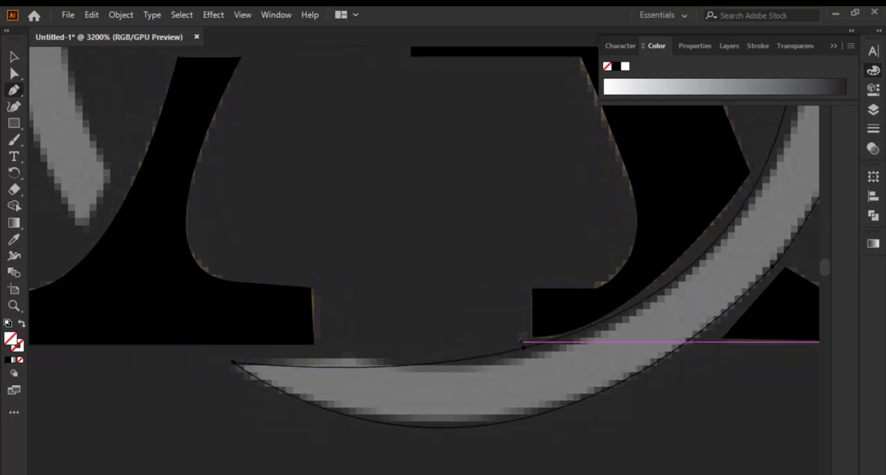
{"action": "key", "text": "ctrl+z"}
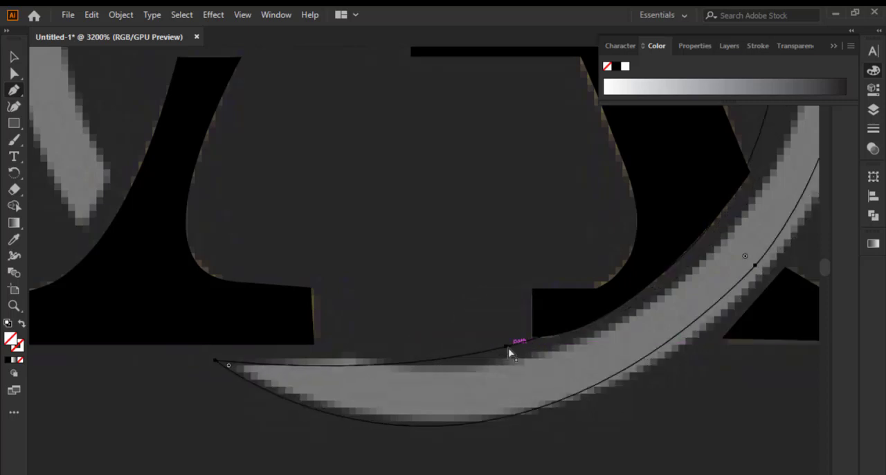
{"action": "key", "text": "ctrl+z"}
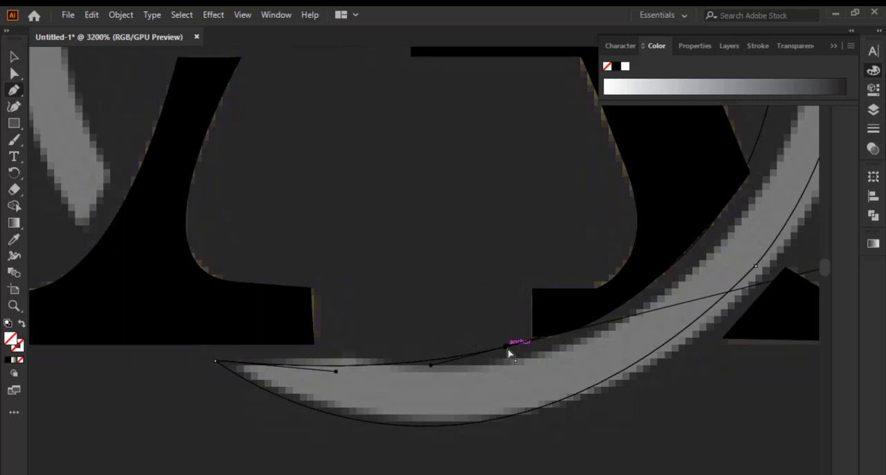
Try reshaping the lower right arc's inner edge with the added anchor and its direction handle, and undo the changes
{"action": "left_click_drag", "start_coordinate": [507, 347], "coordinate": [533, 358]}
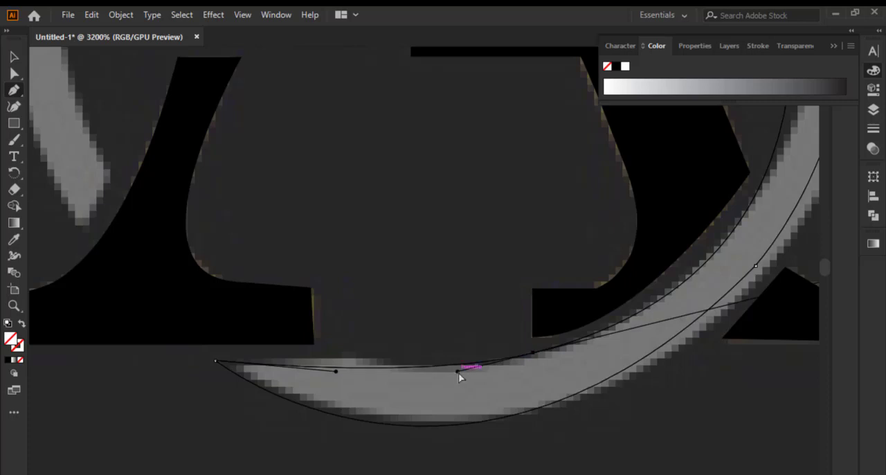
{"action": "mouse_move", "coordinate": [457, 371]}
{"action": "left_mouse_down"}
{"action": "mouse_move", "coordinate": [438, 370]}
{"action": "mouse_move", "coordinate": [487, 371]}
{"action": "mouse_move", "coordinate": [470, 372]}
{"action": "left_mouse_up"}
{"action": "scroll", "coordinate": [431, 372], "scroll_direction": "down", "scroll_amount": 2}
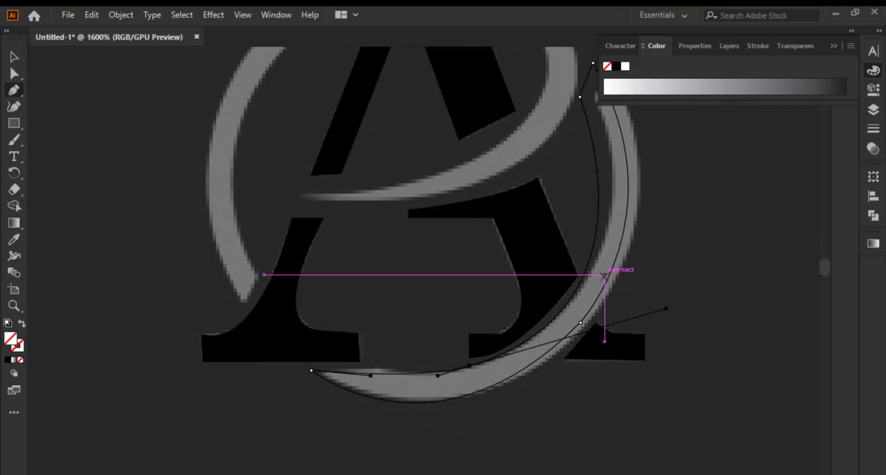
{"action": "key", "text": "ctrl+z"}
{"action": "key", "text": "ctrl+z"}
{"action": "key", "text": "ctrl+z"}
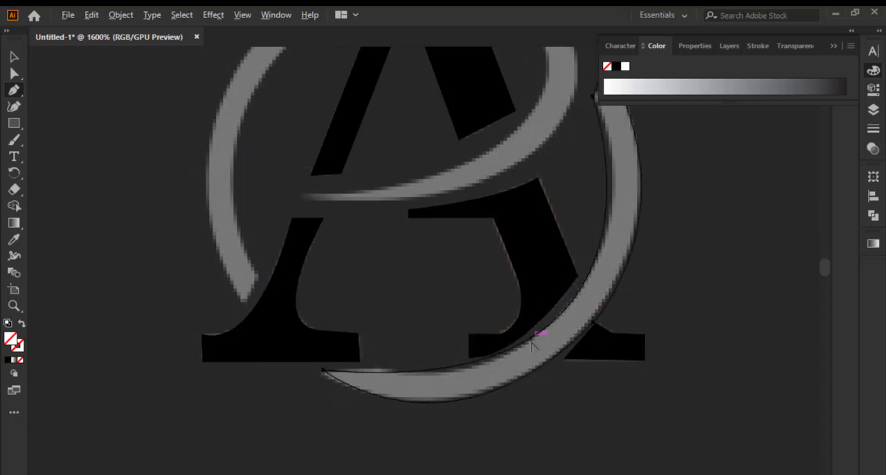
Add an anchor on the lower part of the right arc's inner edge, move it onto the reference edge and shorten its upper direction handle
{"action": "scroll", "coordinate": [531, 347], "scroll_direction": "up", "scroll_amount": 3}
{"action": "left_click", "coordinate": [403, 371]}
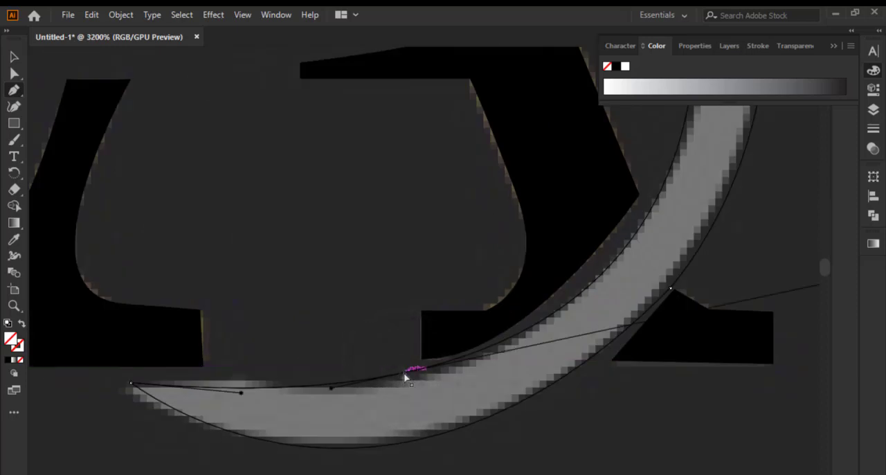
{"action": "left_click_drag", "start_coordinate": [405, 376], "coordinate": [410, 380]}
{"action": "scroll", "coordinate": [363, 396], "scroll_direction": "down", "scroll_amount": 2}
{"action": "scroll", "coordinate": [555, 223], "scroll_direction": "up", "scroll_amount": 3}
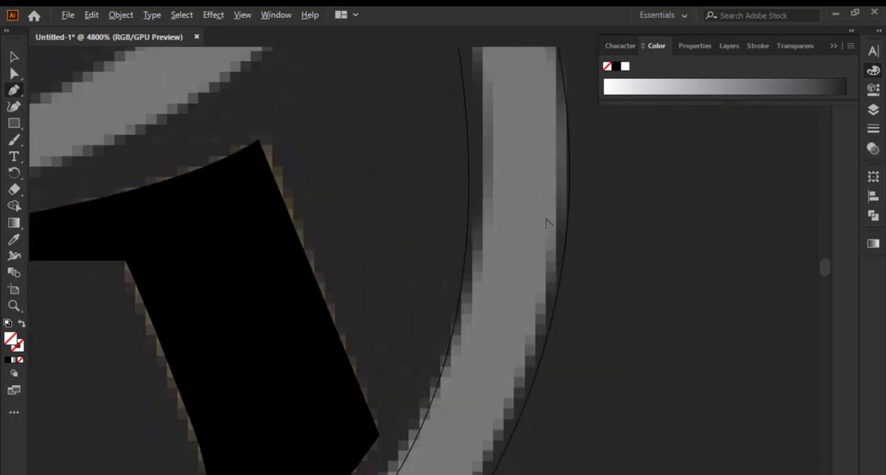
{"action": "scroll", "coordinate": [547, 223], "scroll_direction": "down", "scroll_amount": 3}
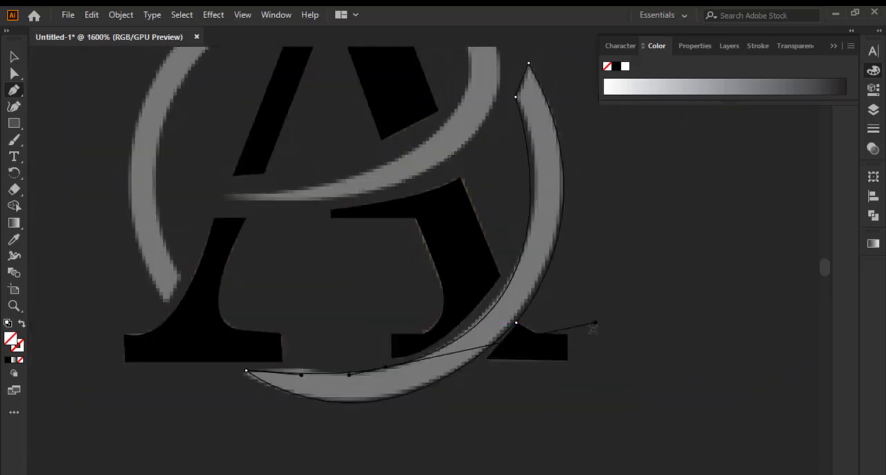
{"action": "left_click_drag", "start_coordinate": [599, 329], "coordinate": [584, 319]}
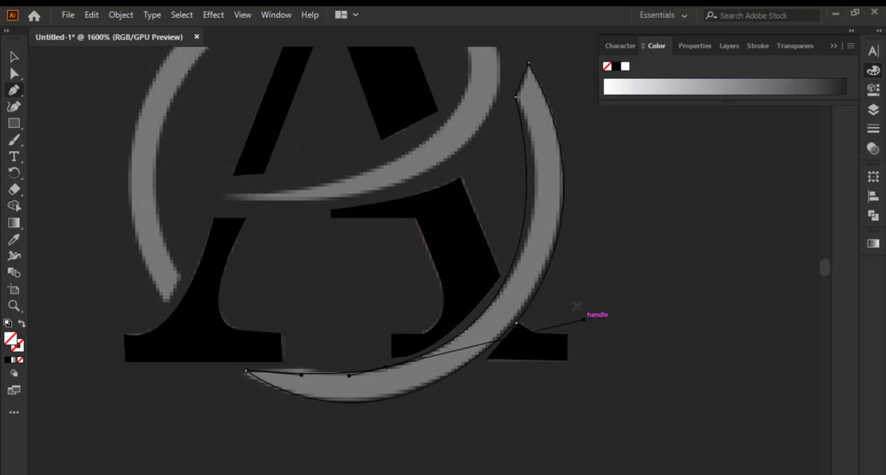
Add an anchor midway up the right arc's inner edge and move it outward onto the reference edge
{"action": "left_click", "coordinate": [529, 64]}
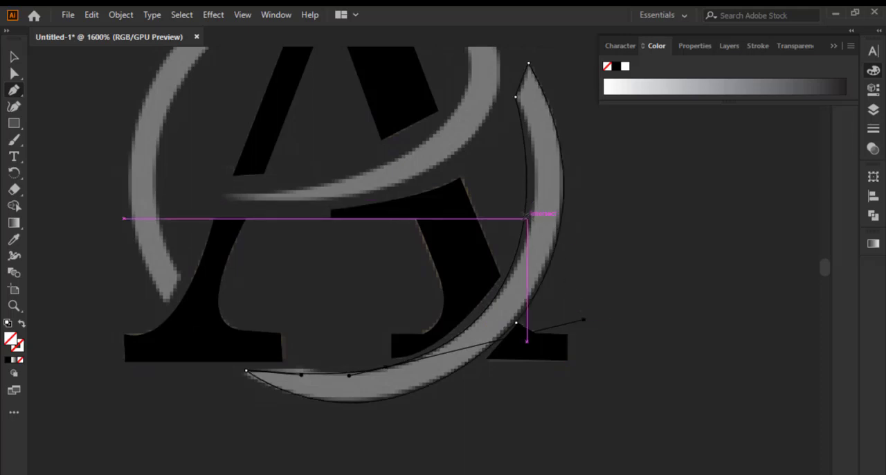
{"action": "left_click", "coordinate": [526, 218]}
{"action": "scroll", "coordinate": [525, 208], "scroll_direction": "up", "scroll_amount": 4}
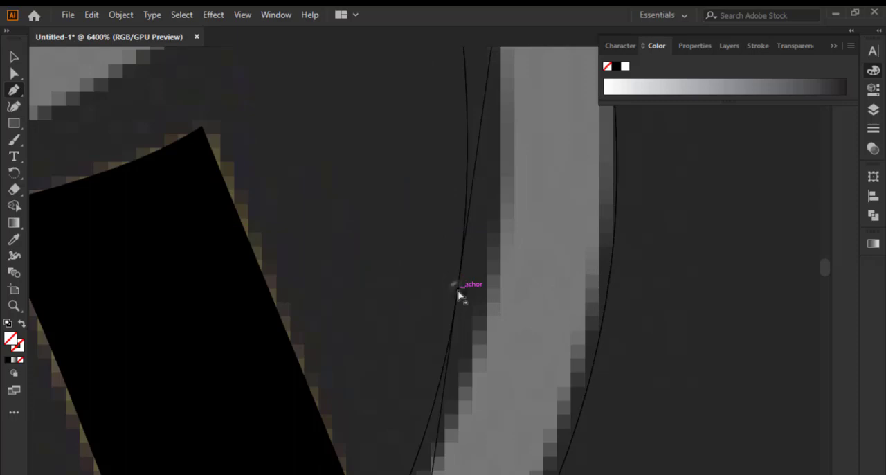
{"action": "left_click_drag", "start_coordinate": [458, 295], "coordinate": [483, 292]}
{"action": "scroll", "coordinate": [482, 286], "scroll_direction": "right", "scroll_amount": 3}
{"action": "scroll", "coordinate": [532, 261], "scroll_direction": "down", "scroll_amount": 4}
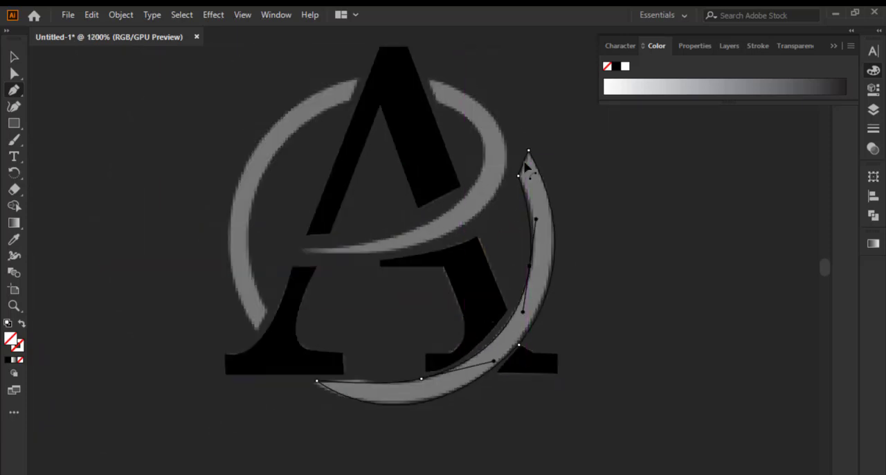
Nudge the right arc's upper inner corner closer to the reference, and try repositioning the pointed upper tip
{"action": "scroll", "coordinate": [526, 167], "scroll_direction": "up", "scroll_amount": 4}
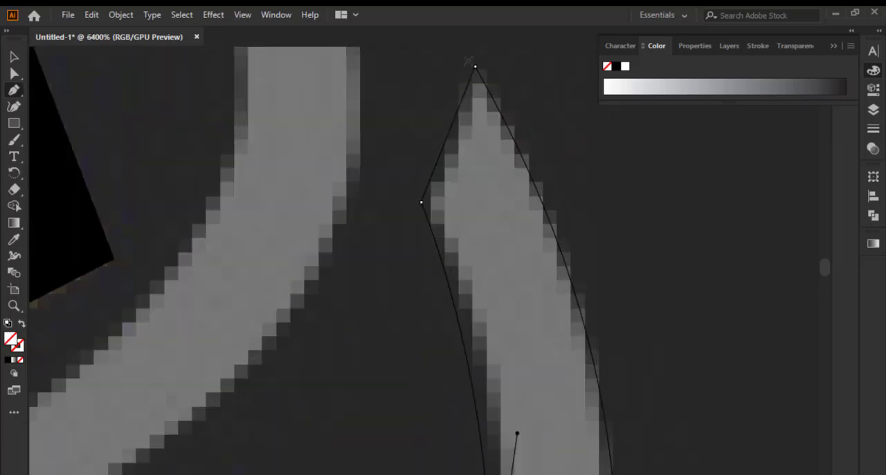
{"action": "left_click_drag", "start_coordinate": [422, 205], "coordinate": [432, 186]}
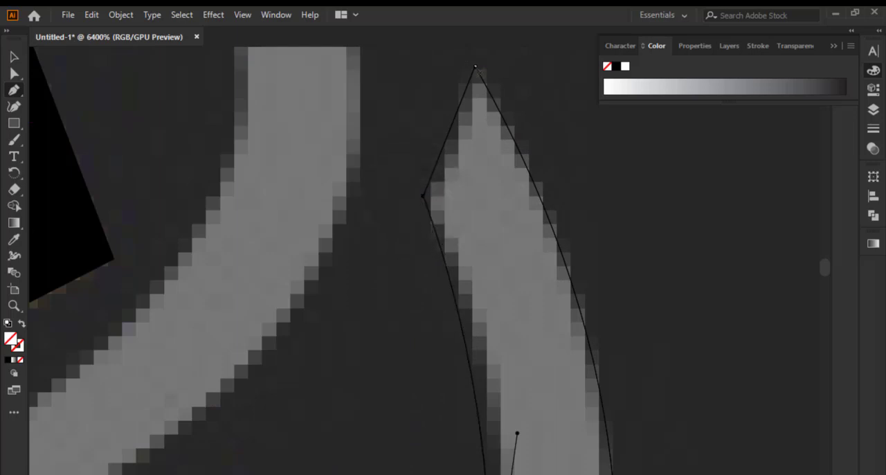
{"action": "left_click", "coordinate": [475, 66]}
{"action": "mouse_move", "coordinate": [475, 67]}
{"action": "left_mouse_down"}
{"action": "mouse_move", "coordinate": [479, 59]}
{"action": "mouse_move", "coordinate": [477, 67]}
{"action": "left_mouse_up"}
{"action": "scroll", "coordinate": [475, 76], "scroll_direction": "down", "scroll_amount": 5}
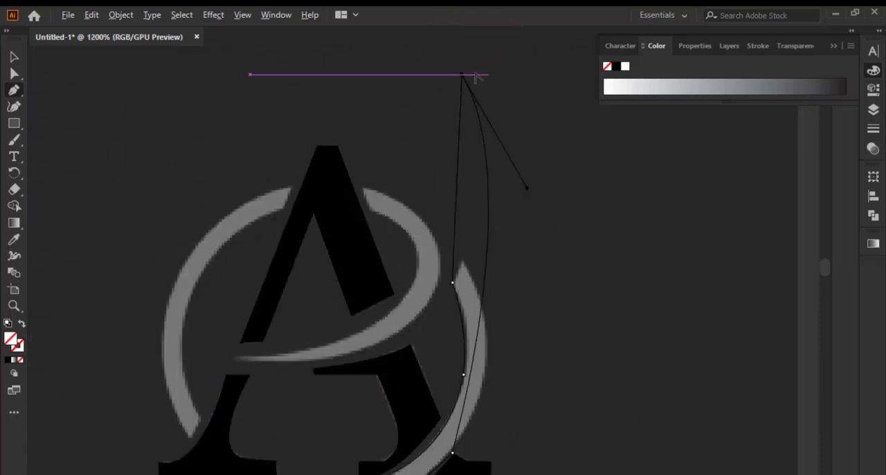
{"action": "key", "text": "ctrl+z"}
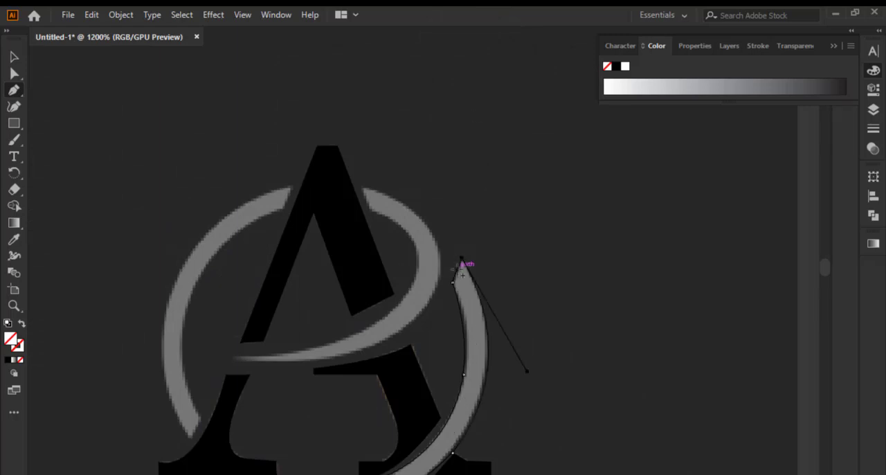
Move the right arc's pointed upper tip slightly upward, just beyond the tip of the reference
{"action": "scroll", "coordinate": [467, 271], "scroll_direction": "up", "scroll_amount": 6}
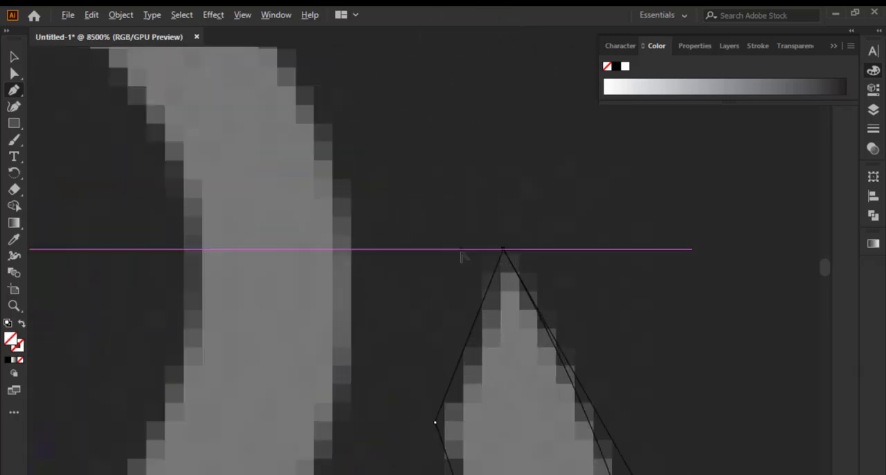
{"action": "left_click_drag", "start_coordinate": [505, 252], "coordinate": [510, 241]}
{"action": "scroll", "coordinate": [511, 255], "scroll_direction": "down", "scroll_amount": 5}
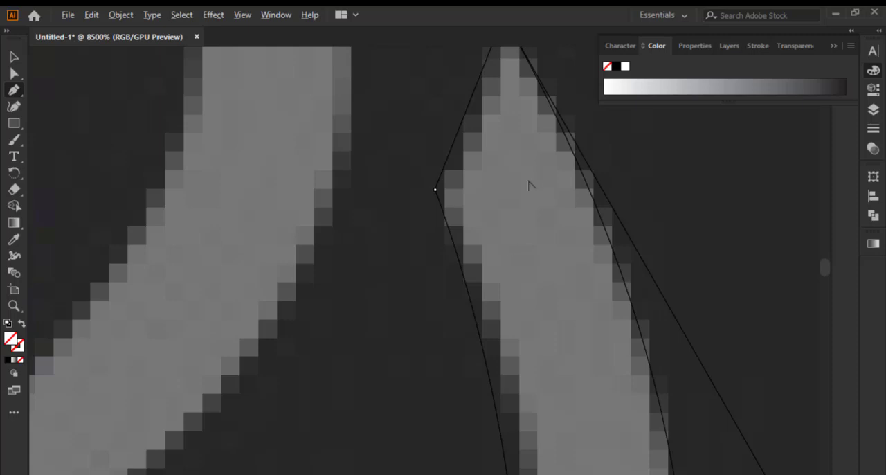
{"action": "left_click_drag", "start_coordinate": [532, 199], "coordinate": [491, 291]}
{"action": "scroll", "coordinate": [500, 244], "scroll_direction": "up", "scroll_amount": 1}
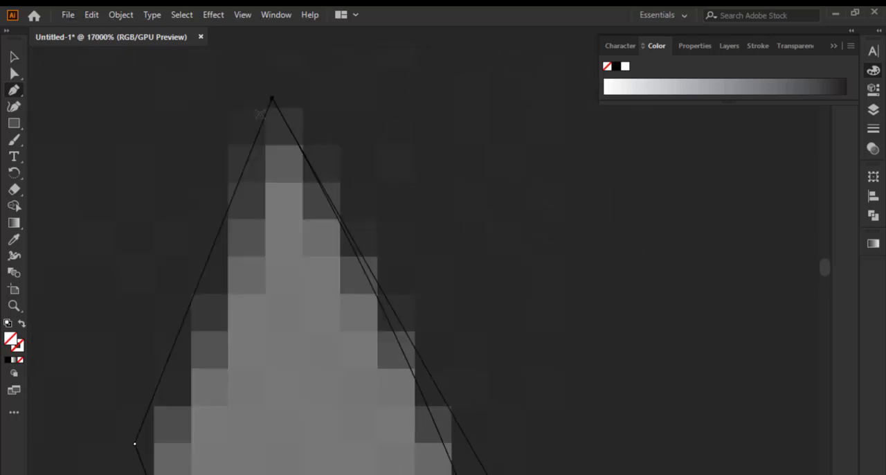
{"action": "left_click_drag", "start_coordinate": [273, 95], "coordinate": [269, 72]}
{"action": "scroll", "coordinate": [307, 92], "scroll_direction": "down", "scroll_amount": 5}
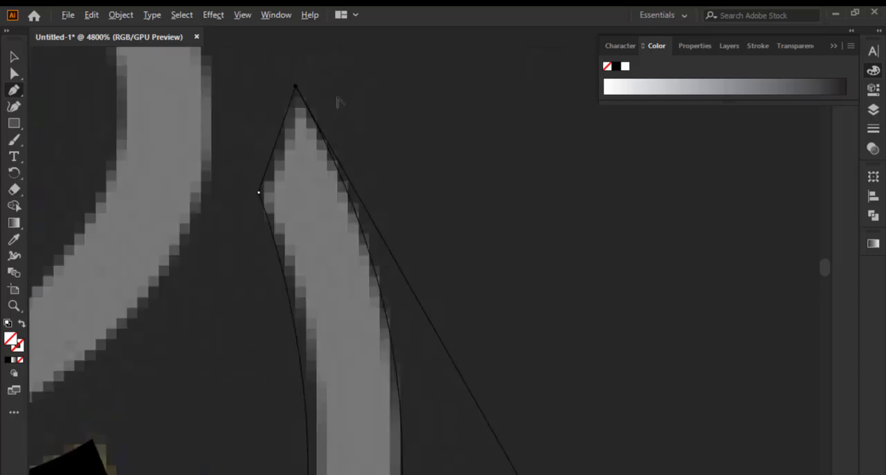
{"action": "scroll", "coordinate": [340, 98], "scroll_direction": "down", "scroll_amount": 3}
{"action": "scroll", "coordinate": [430, 281], "scroll_direction": "down", "scroll_amount": 1}
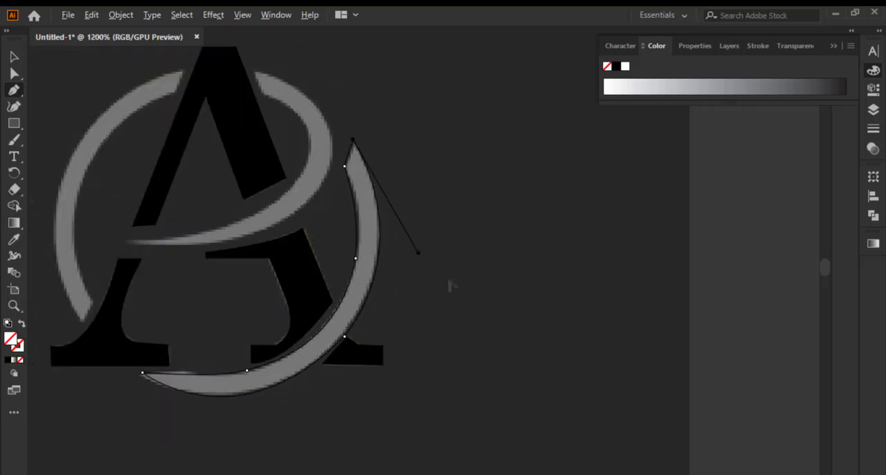
Extend the right arc's pointed lower tip outward to beneath the A's left foot so its edges follow the reference
{"action": "scroll", "coordinate": [123, 410], "scroll_direction": "up", "scroll_amount": 2}
{"action": "scroll", "coordinate": [276, 414], "scroll_direction": "up", "scroll_amount": 2}
{"action": "scroll", "coordinate": [675, 345], "scroll_direction": "down", "scroll_amount": 2}
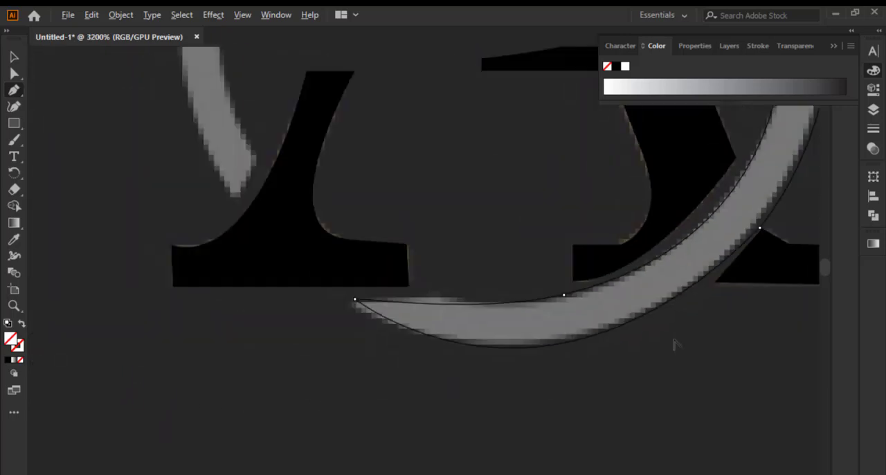
{"action": "scroll", "coordinate": [375, 304], "scroll_direction": "up", "scroll_amount": 1}
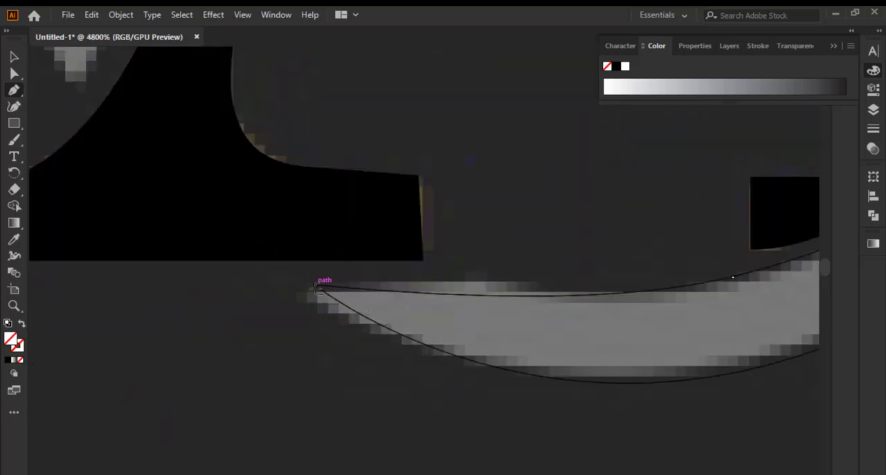
{"action": "left_click_drag", "start_coordinate": [315, 286], "coordinate": [224, 268]}
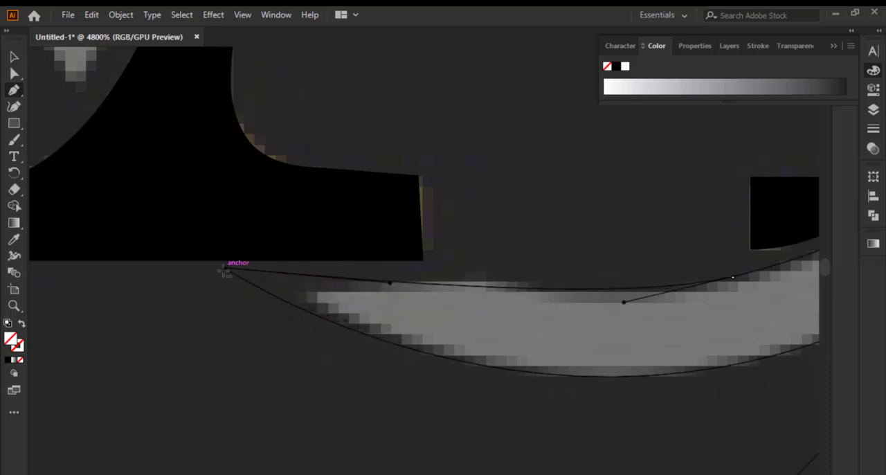
{"action": "scroll", "coordinate": [281, 319], "scroll_direction": "down", "scroll_amount": 4}
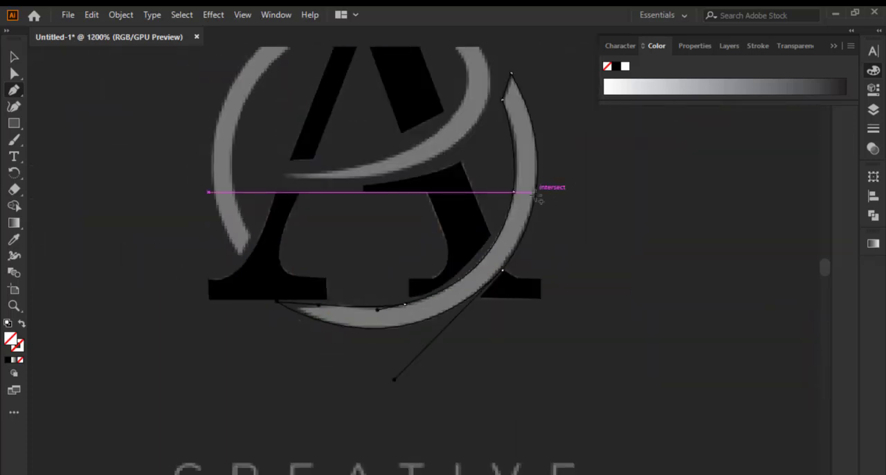
Select the left arc, the right arc and the swoosh together and fill them with dark gray
{"action": "left_click", "coordinate": [14, 56]}
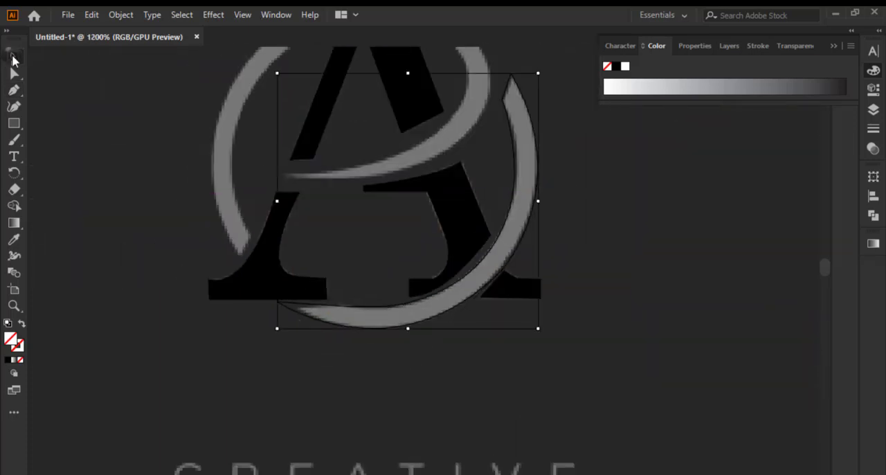
{"action": "left_click", "coordinate": [214, 172]}
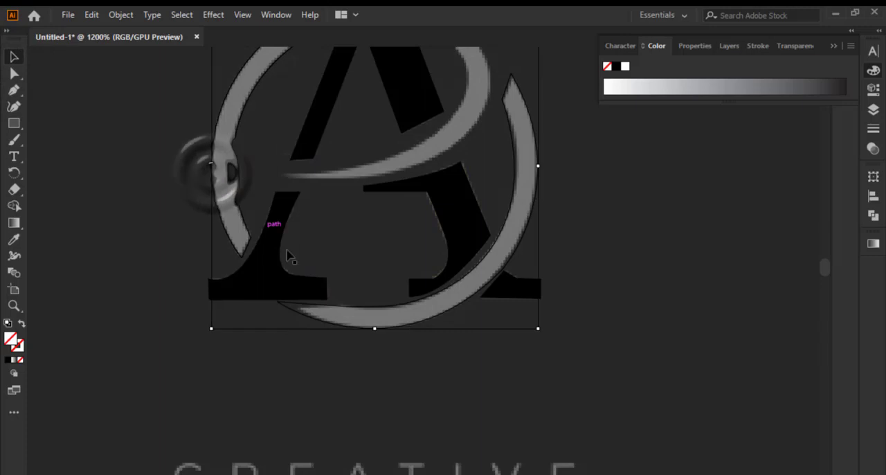
{"action": "left_click", "coordinate": [426, 167]}
{"action": "scroll", "coordinate": [425, 266], "scroll_direction": "down", "scroll_amount": 2}
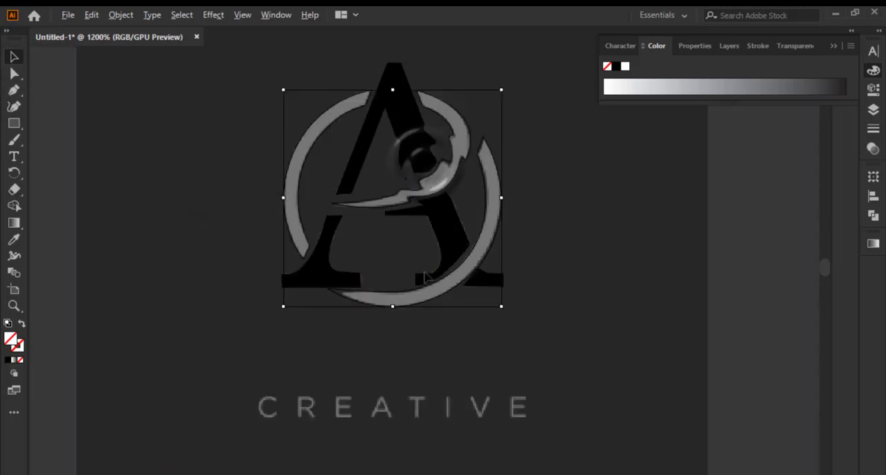
{"action": "scroll", "coordinate": [413, 133], "scroll_direction": "up", "scroll_amount": 2}
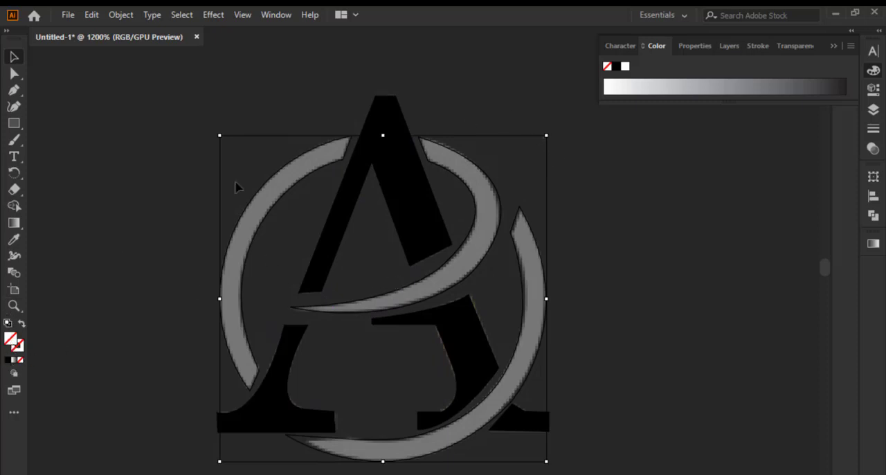
{"action": "left_click", "coordinate": [9, 361]}
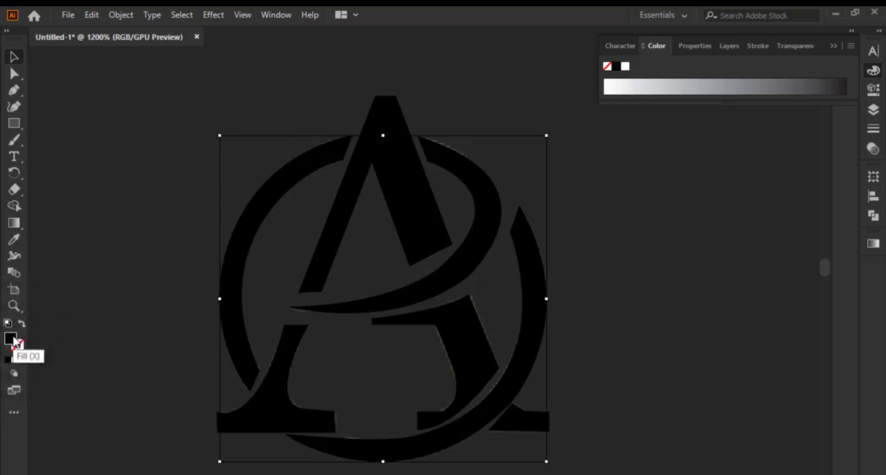
{"action": "double_click", "coordinate": [10, 339]}
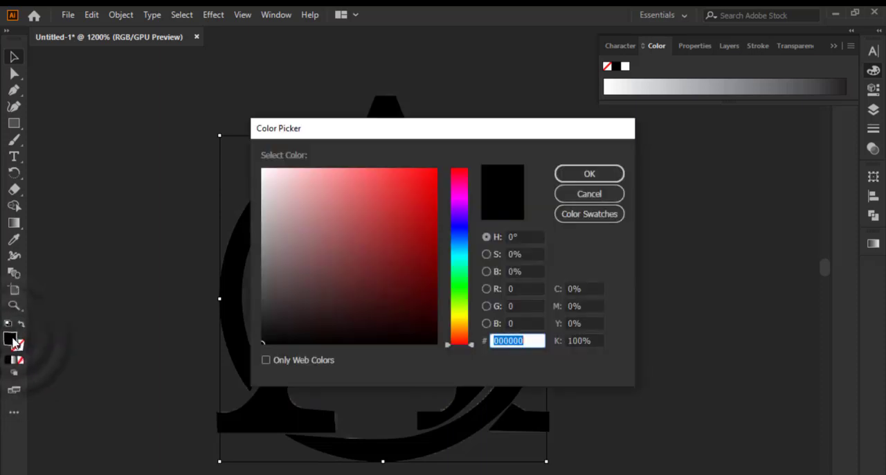
{"action": "left_click", "coordinate": [431, 174]}
{"action": "left_click", "coordinate": [590, 174]}
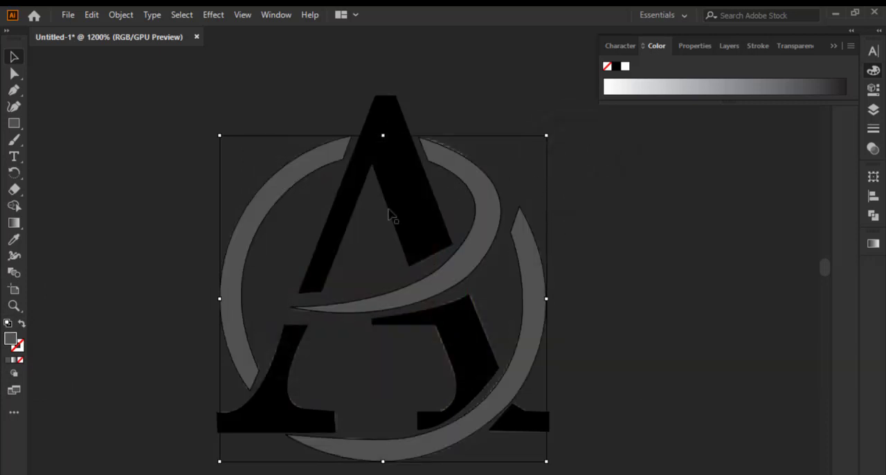
{"action": "scroll", "coordinate": [258, 206], "scroll_direction": "down", "scroll_amount": 2}
{"action": "scroll", "coordinate": [187, 206], "scroll_direction": "up", "scroll_amount": 2}
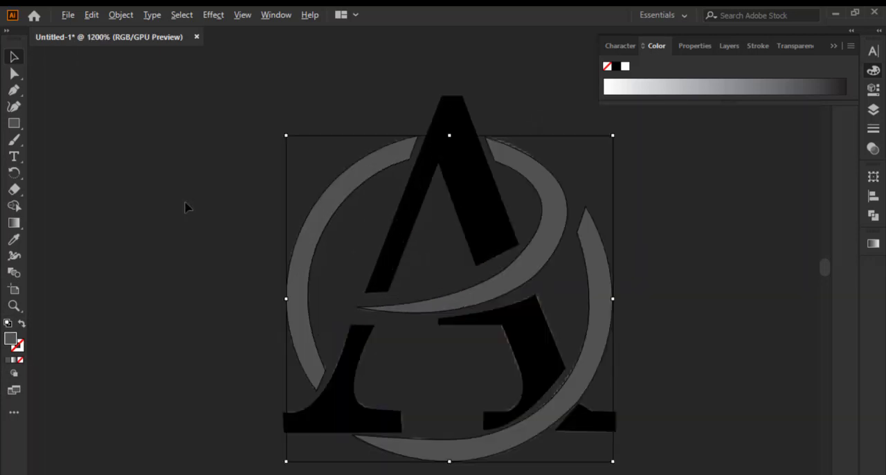
Select the left arc, the swoosh and the right arc of the ring together and group them
{"action": "scroll", "coordinate": [187, 206], "scroll_direction": "down", "scroll_amount": 1}
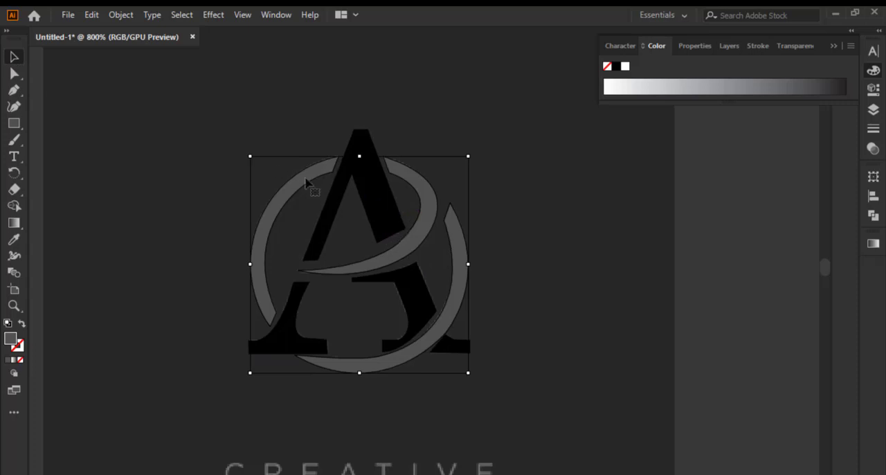
{"action": "scroll", "coordinate": [348, 195], "scroll_direction": "up", "scroll_amount": 1}
{"action": "scroll", "coordinate": [140, 184], "scroll_direction": "down", "scroll_amount": 1}
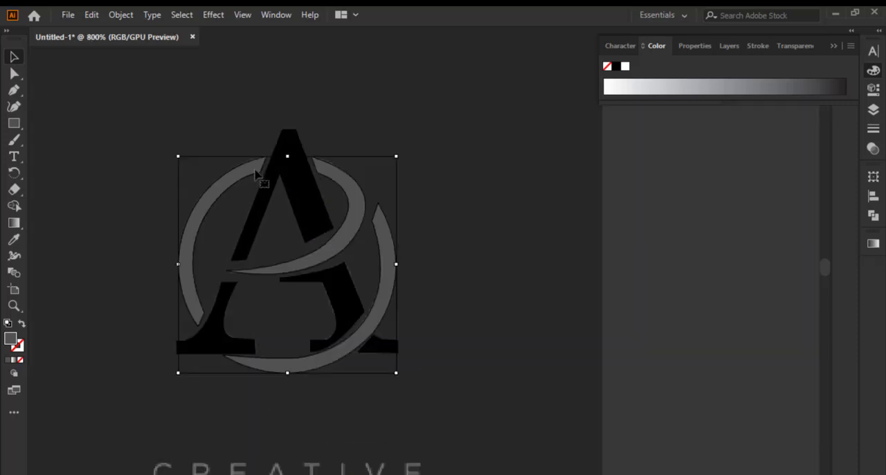
{"action": "left_click", "coordinate": [100, 95]}
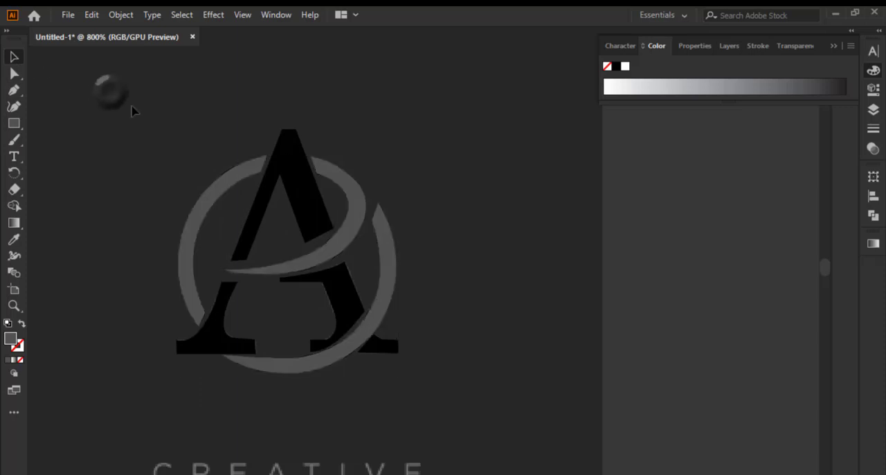
{"action": "left_click", "coordinate": [206, 202]}
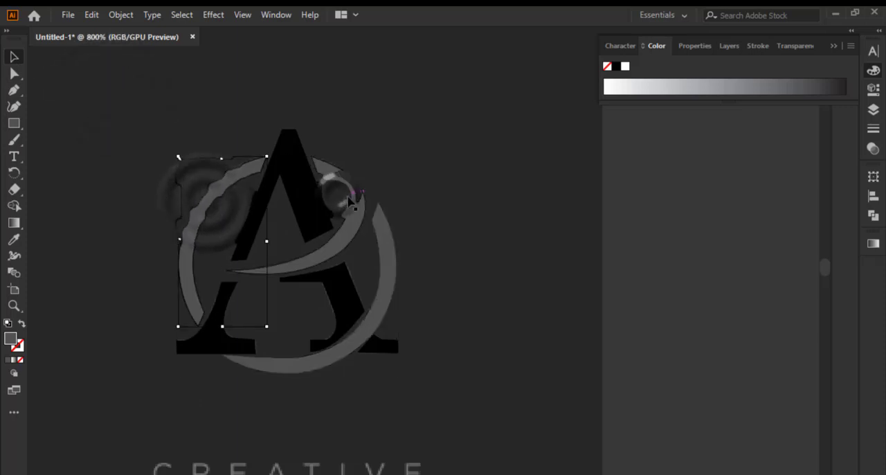
{"action": "left_click", "coordinate": [350, 198], "text": "shift"}
{"action": "left_click", "coordinate": [391, 239], "text": "shift"}
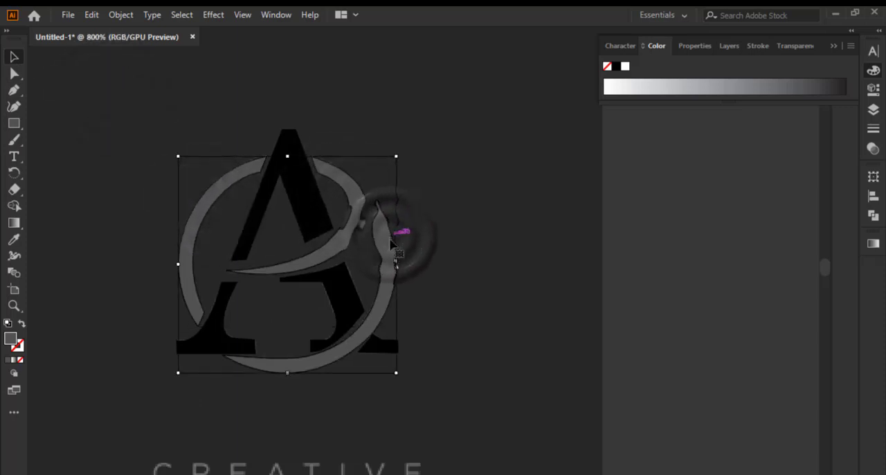
{"action": "scroll", "coordinate": [402, 207], "scroll_direction": "down", "scroll_amount": 2}
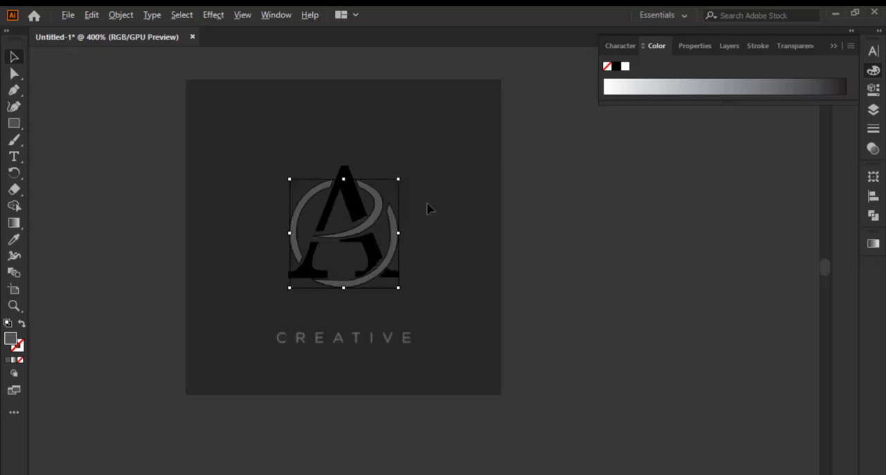
Compare the traced shapes with the gold A reference by hiding and reshowing the MASK layer
{"action": "left_click", "coordinate": [879, 31]}
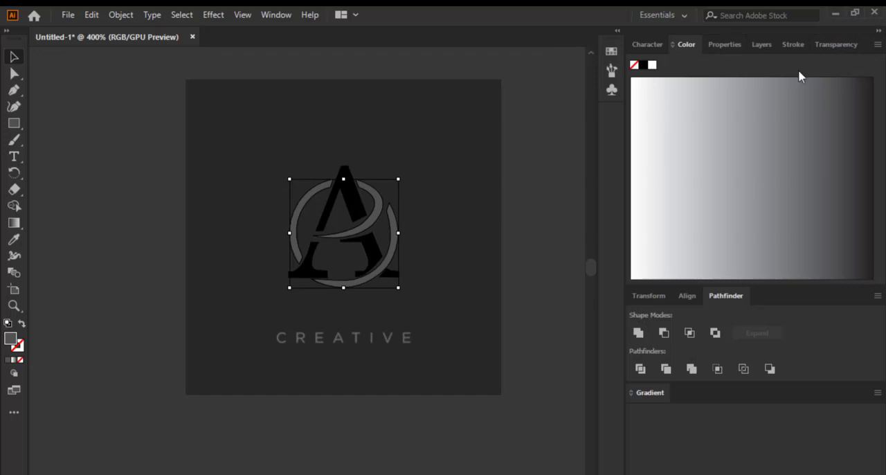
{"action": "left_click", "coordinate": [762, 44]}
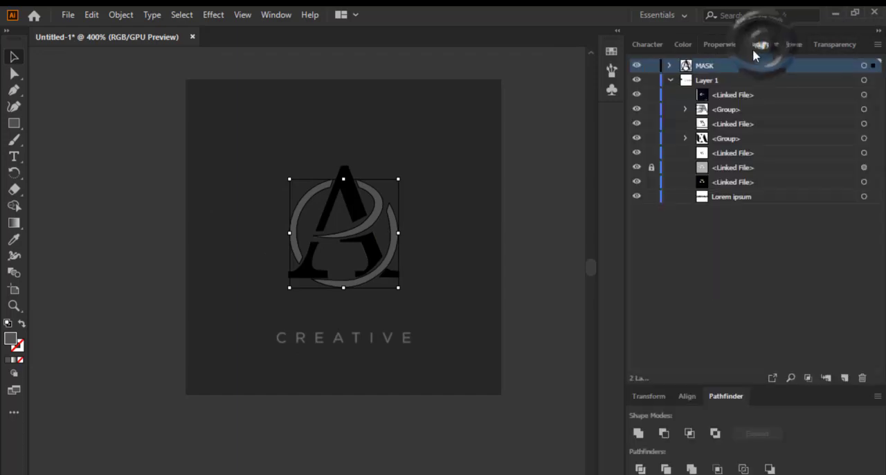
{"action": "left_click", "coordinate": [640, 65]}
{"action": "left_click", "coordinate": [639, 65]}
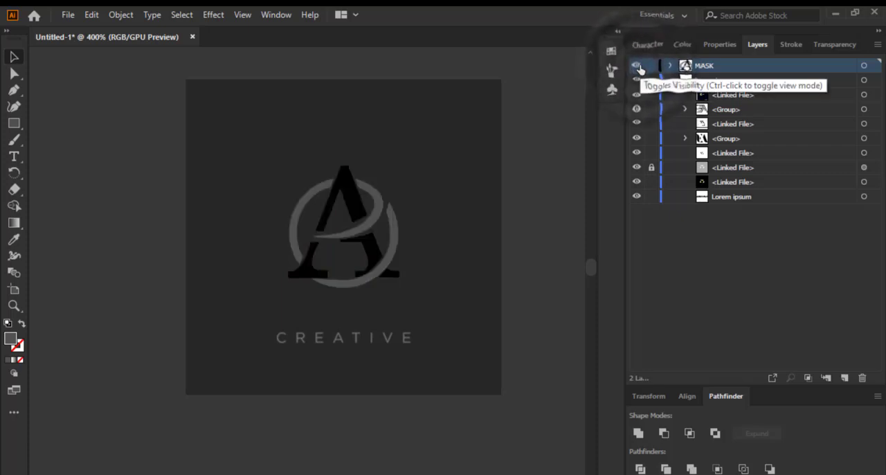
{"action": "left_click", "coordinate": [639, 66]}
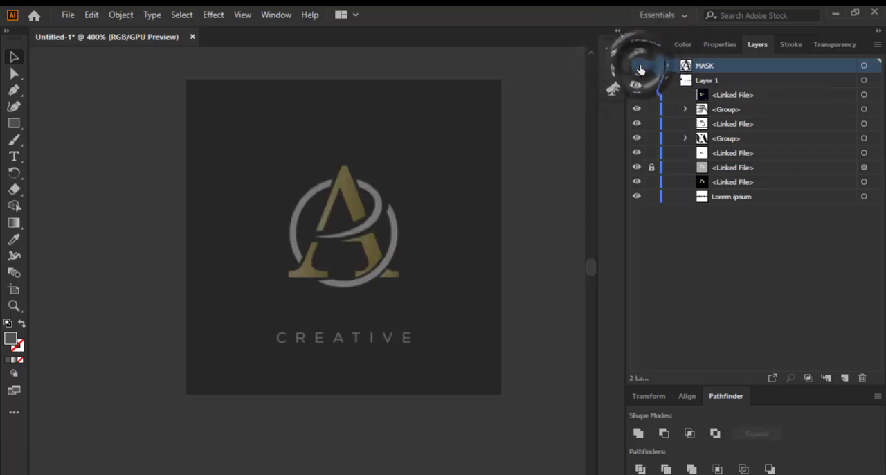
{"action": "left_click", "coordinate": [639, 66]}
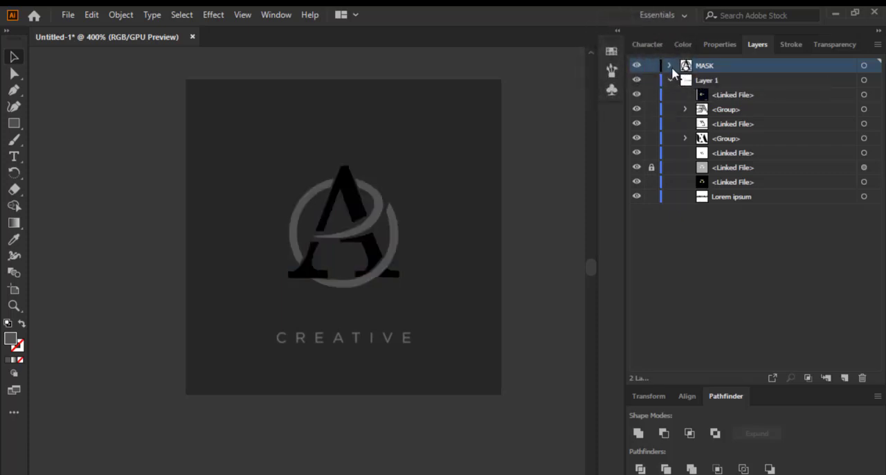
Select the ring group inside the MASK layer and fill it with the bright yellow swatch
{"action": "left_click", "coordinate": [669, 65]}
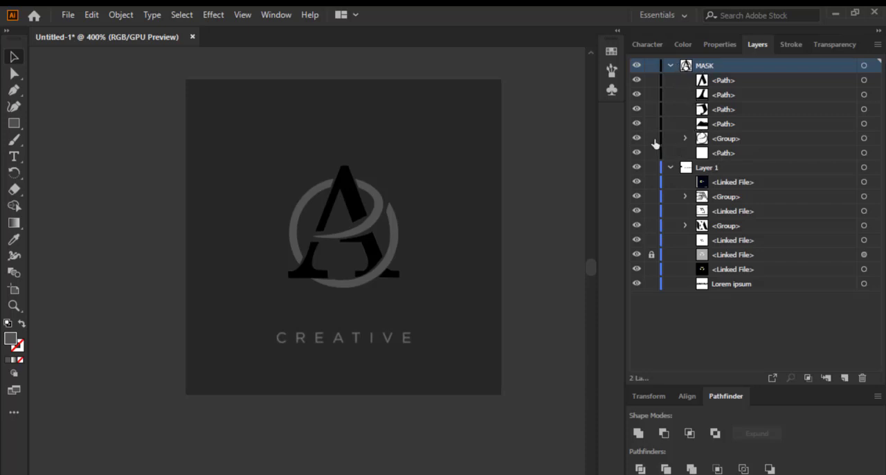
{"action": "left_click", "coordinate": [738, 139]}
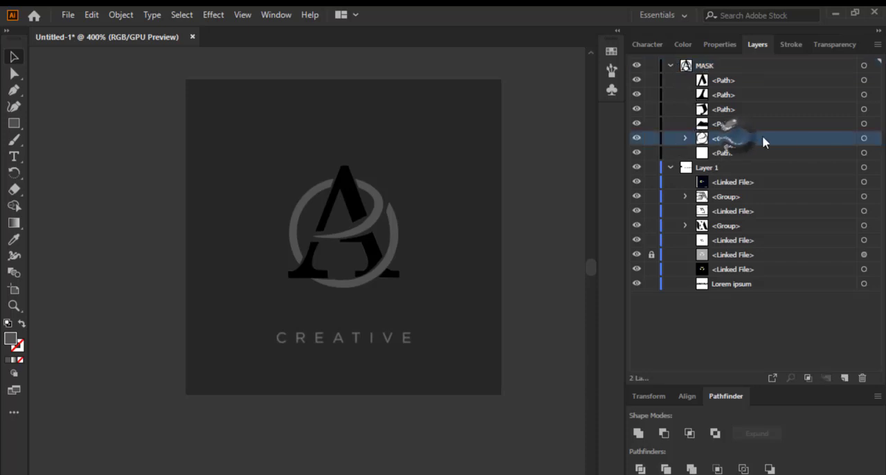
{"action": "left_click", "coordinate": [865, 138]}
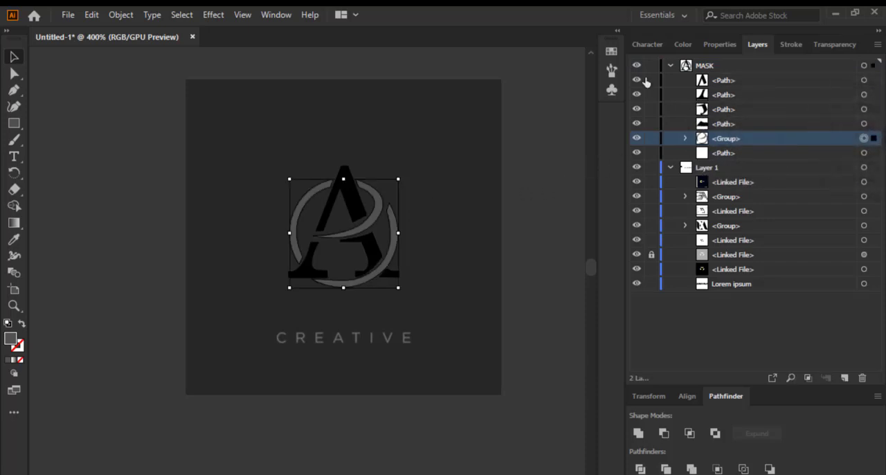
{"action": "left_click", "coordinate": [720, 44]}
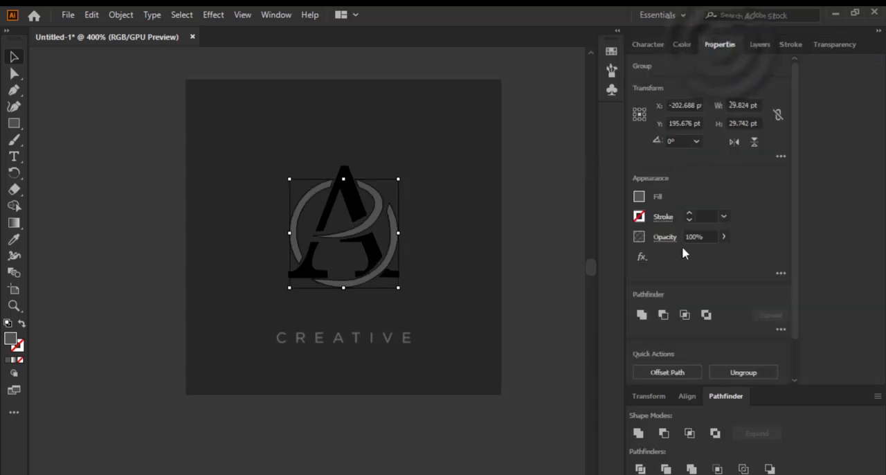
{"action": "left_click", "coordinate": [640, 198]}
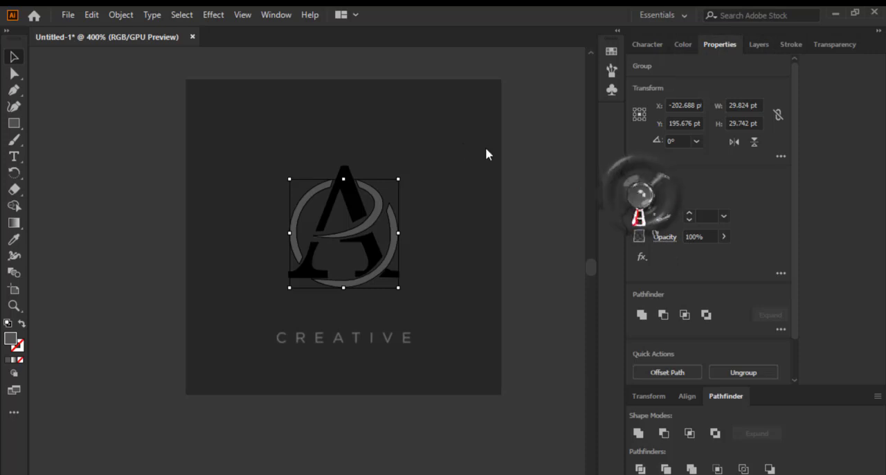
{"action": "left_click", "coordinate": [640, 200]}
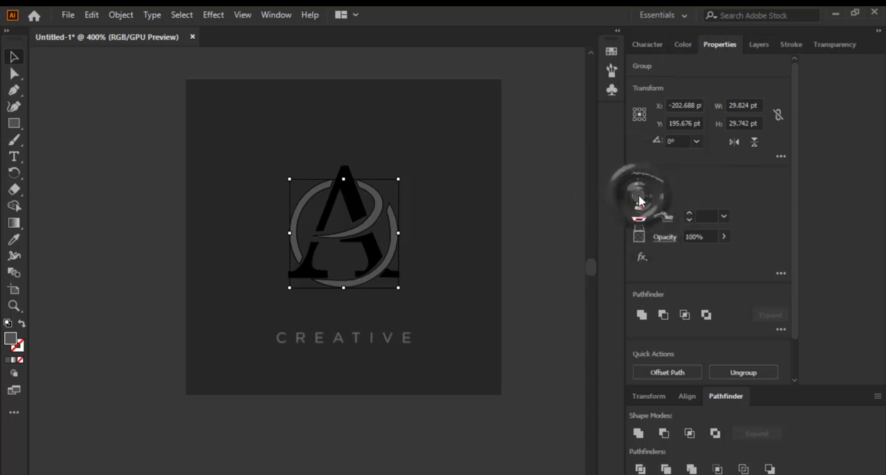
{"action": "left_click", "coordinate": [539, 247]}
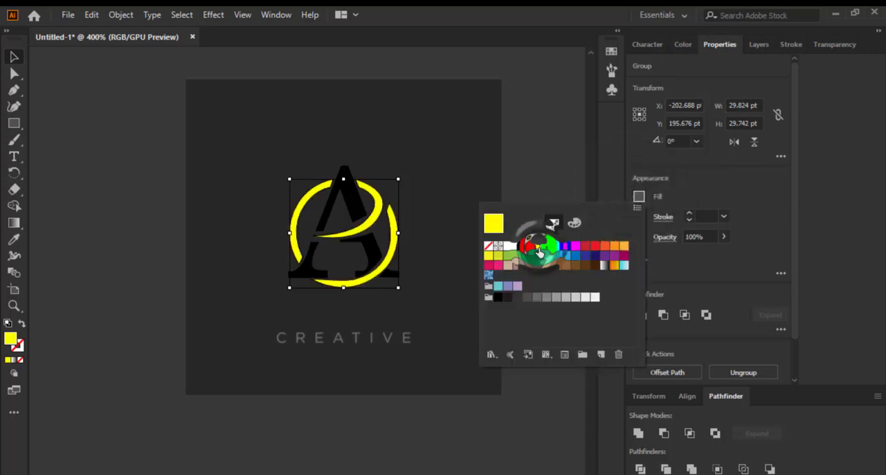
{"action": "left_click", "coordinate": [518, 150]}
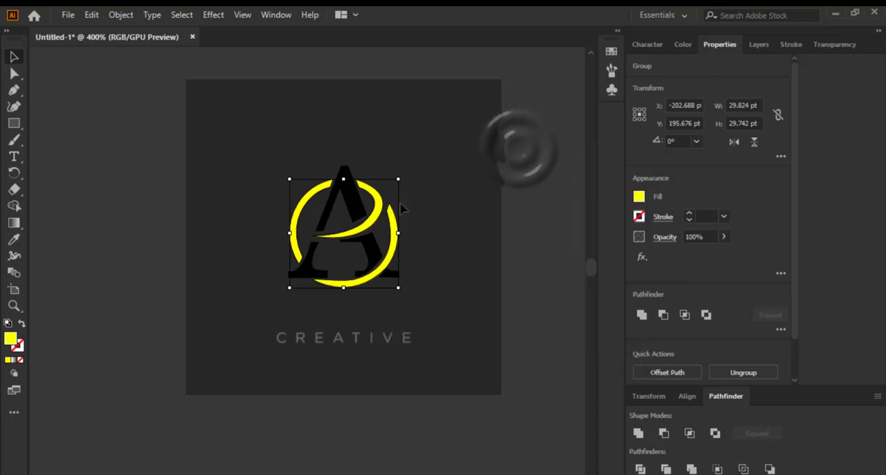
Select the four black pieces of the letter A and group them
{"action": "scroll", "coordinate": [320, 211], "scroll_direction": "up", "scroll_amount": 2}
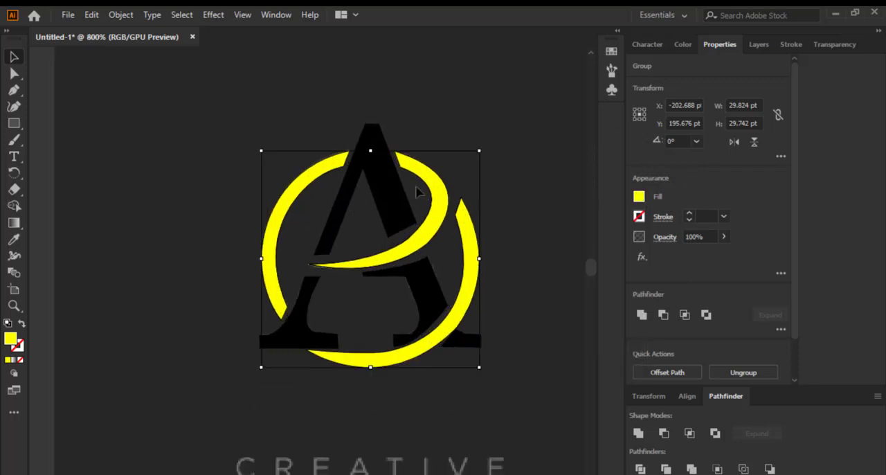
{"action": "left_click_drag", "start_coordinate": [379, 174], "coordinate": [316, 169]}
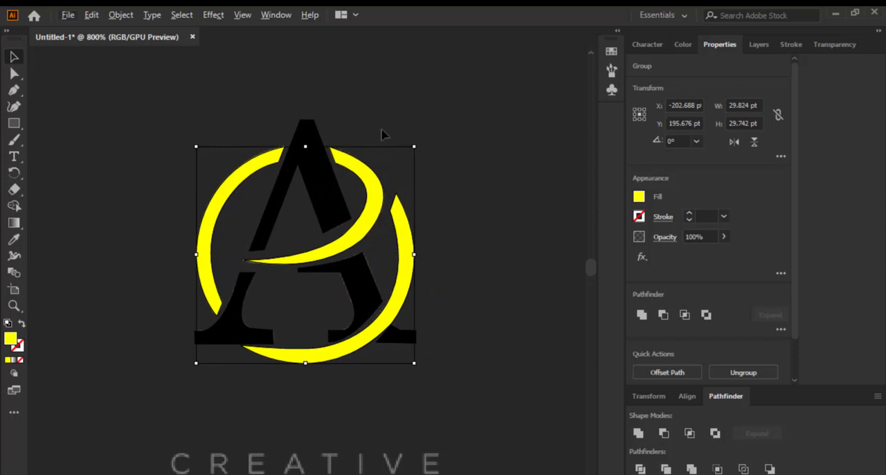
{"action": "scroll", "coordinate": [383, 134], "scroll_direction": "down", "scroll_amount": 1}
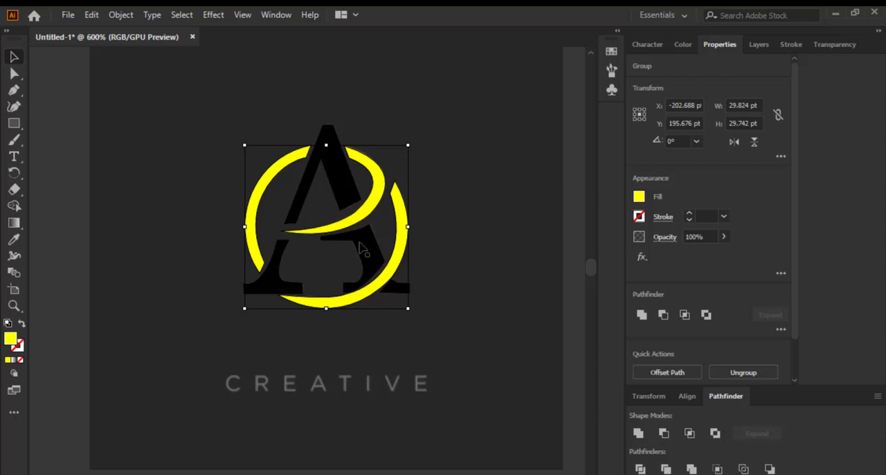
{"action": "left_click", "coordinate": [361, 244]}
{"action": "left_click", "coordinate": [304, 192], "text": "shift"}
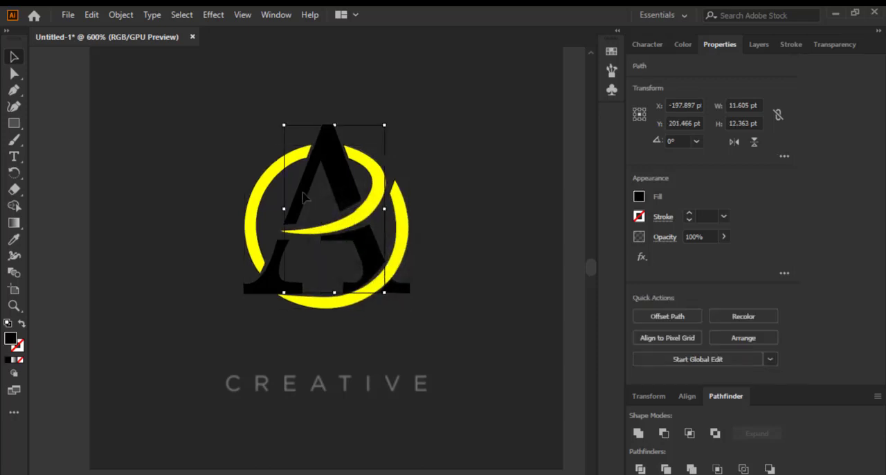
{"action": "left_click_drag", "start_coordinate": [285, 288], "coordinate": [406, 284]}
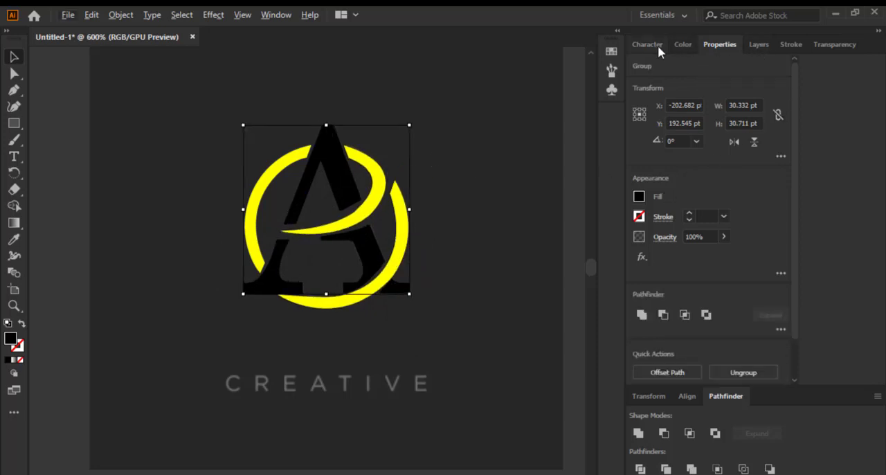
Fill the grouped letter A with pale yellow-green, hex E8FF83
{"action": "left_click", "coordinate": [678, 44]}
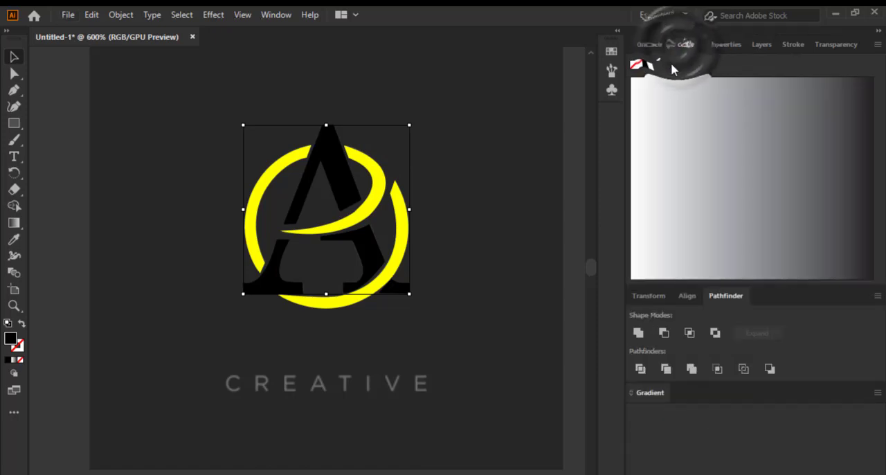
{"action": "left_click", "coordinate": [611, 53]}
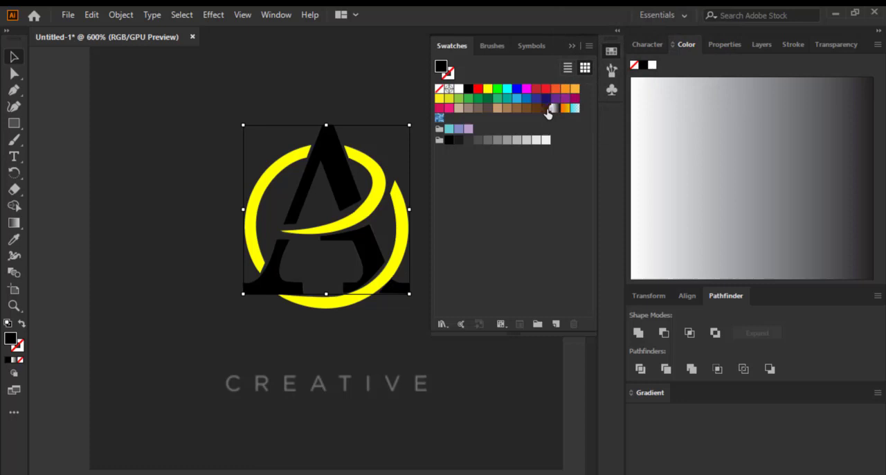
{"action": "left_click", "coordinate": [547, 111]}
{"action": "left_click", "coordinate": [675, 122]}
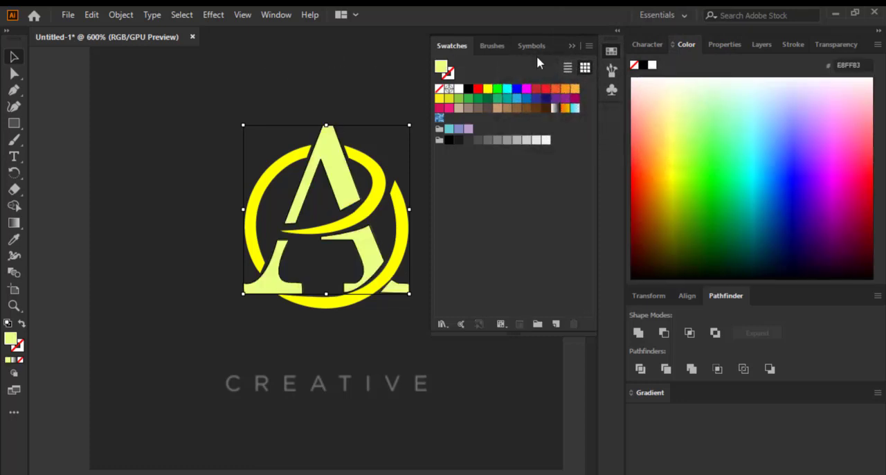
{"action": "left_click", "coordinate": [574, 46]}
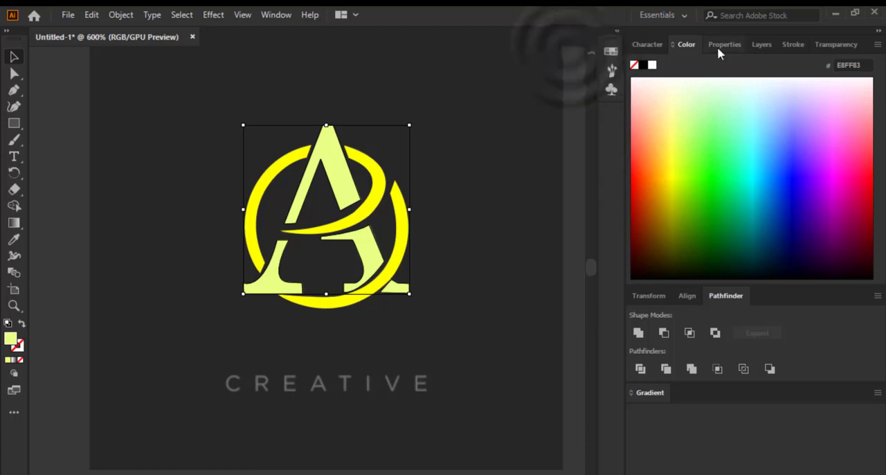
Deselect the artwork and examine the colored A monogram's edges and gaps, both up close and as a whole
{"action": "left_click", "coordinate": [762, 45]}
{"action": "left_click", "coordinate": [722, 44]}
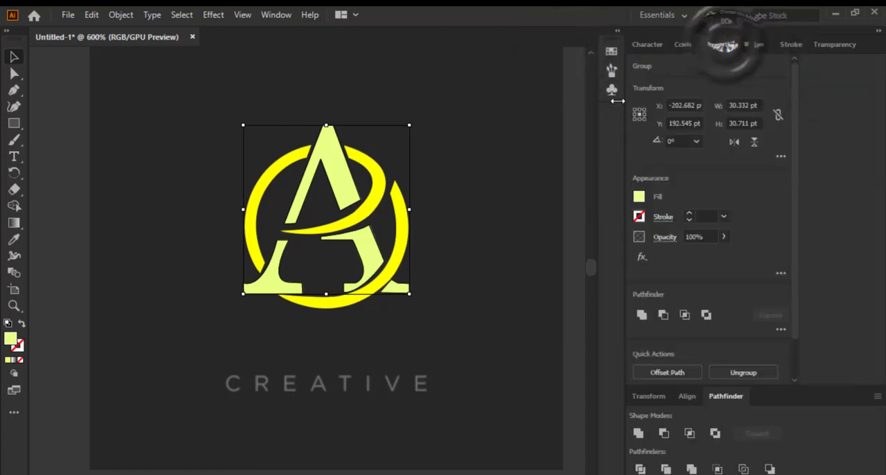
{"action": "left_click", "coordinate": [530, 146]}
{"action": "scroll", "coordinate": [474, 146], "scroll_direction": "down", "scroll_amount": 2}
{"action": "scroll", "coordinate": [424, 166], "scroll_direction": "up", "scroll_amount": 2}
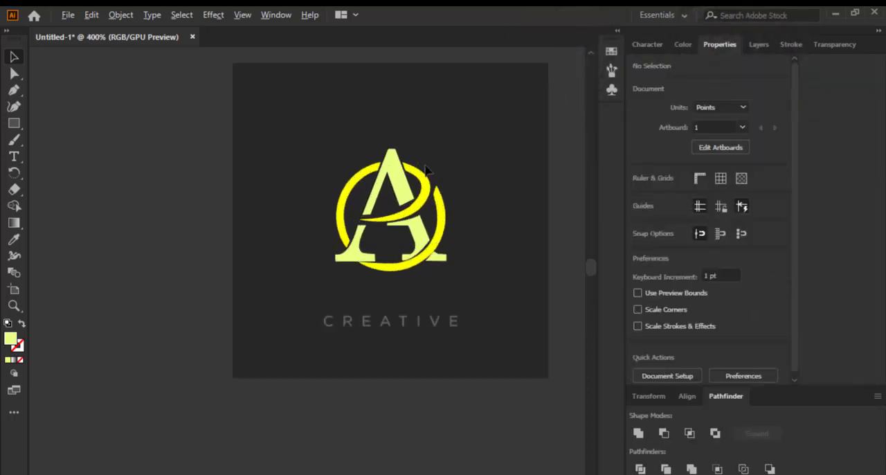
{"action": "scroll", "coordinate": [386, 263], "scroll_direction": "up", "scroll_amount": 2}
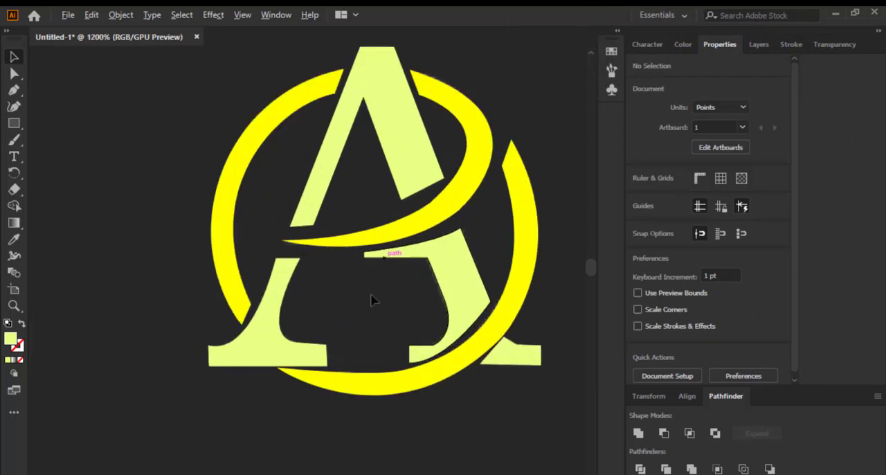
{"action": "scroll", "coordinate": [300, 217], "scroll_direction": "down", "scroll_amount": 1}
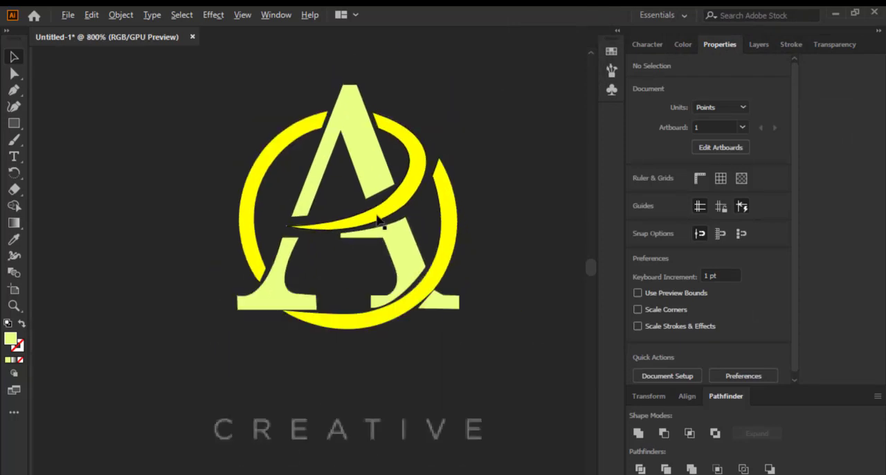
{"action": "scroll", "coordinate": [293, 188], "scroll_direction": "down", "scroll_amount": 1}
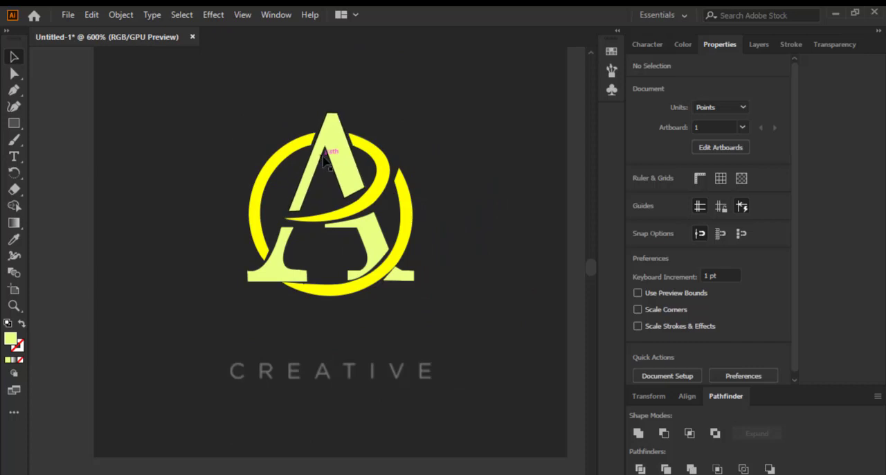
{"action": "scroll", "coordinate": [350, 186], "scroll_direction": "up", "scroll_amount": 1}
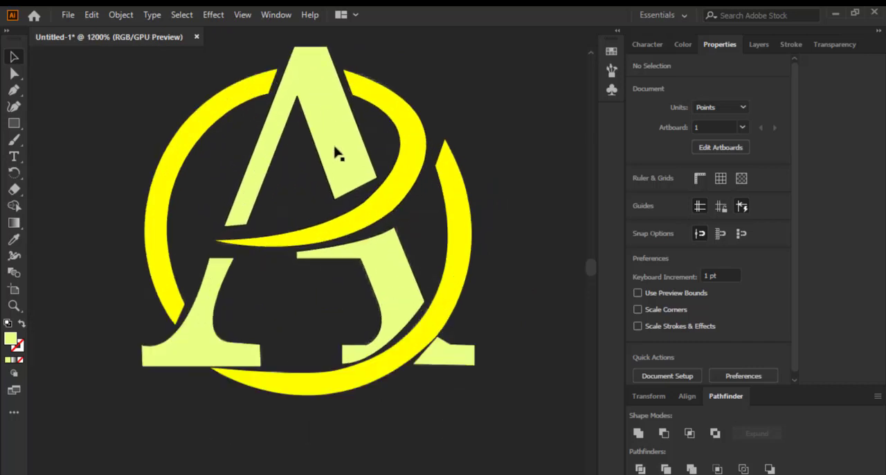
{"action": "left_click_drag", "start_coordinate": [322, 217], "coordinate": [323, 182]}
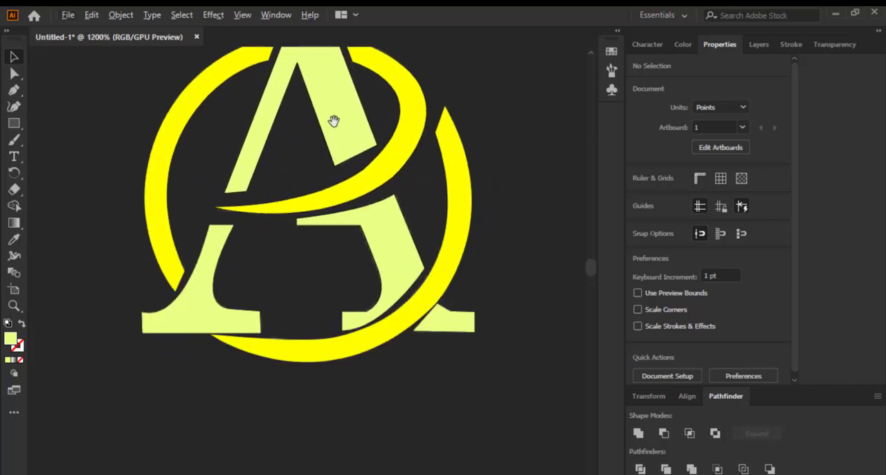
Select the yellow ring and the pale letter A together and group them as one monogram
{"action": "left_click_drag", "start_coordinate": [330, 117], "coordinate": [338, 182]}
{"action": "scroll", "coordinate": [326, 192], "scroll_direction": "down", "scroll_amount": 1}
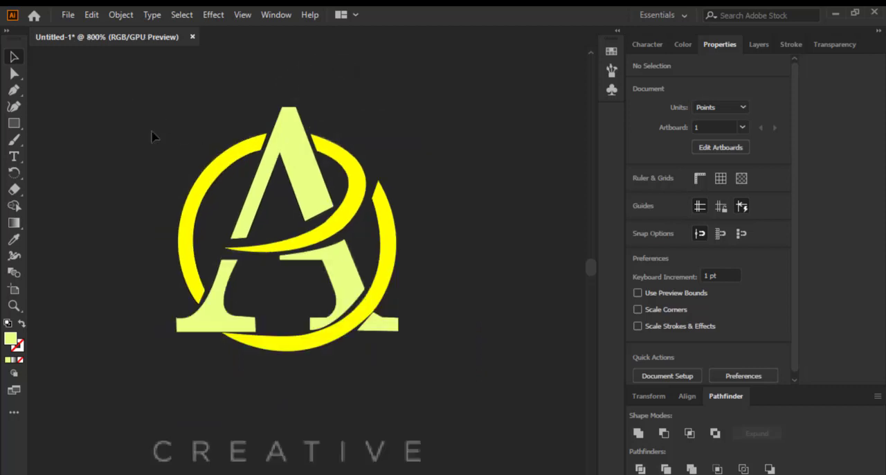
{"action": "left_click_drag", "start_coordinate": [447, 318], "coordinate": [446, 313]}
{"action": "key", "text": "ctrl+g"}
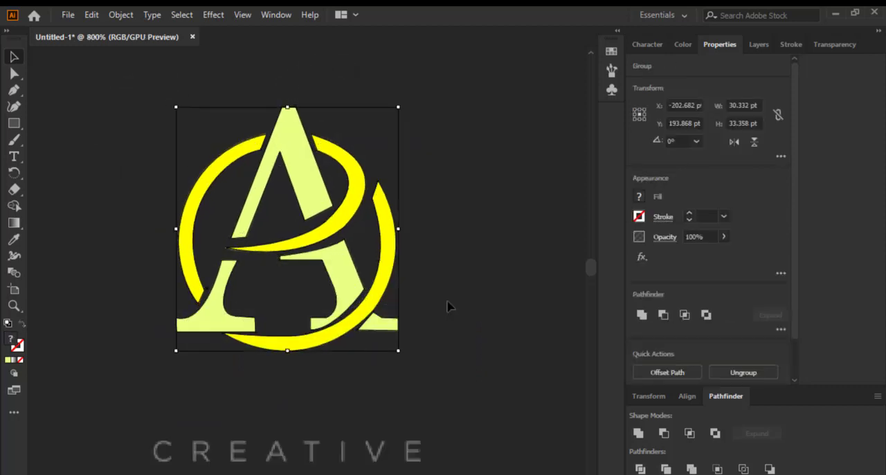
Toggle the MASK layer's visibility to compare the vector monogram with the reference image, leaving the layer hidden
{"action": "left_click", "coordinate": [759, 46]}
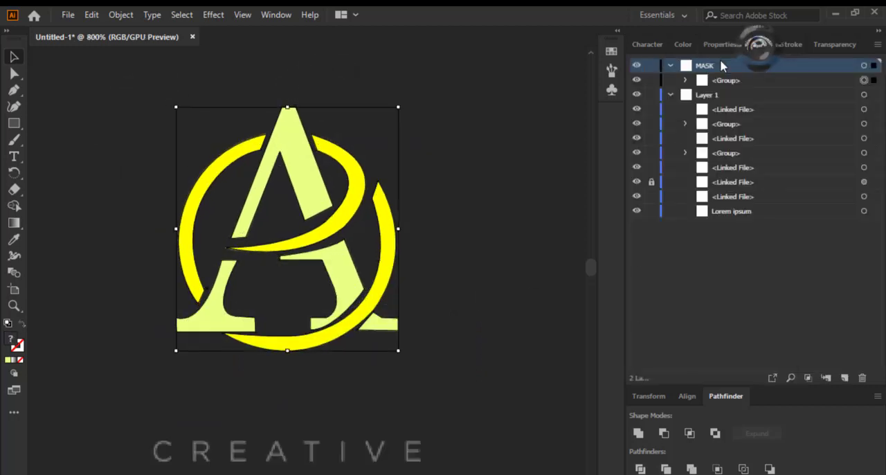
{"action": "left_click", "coordinate": [640, 70]}
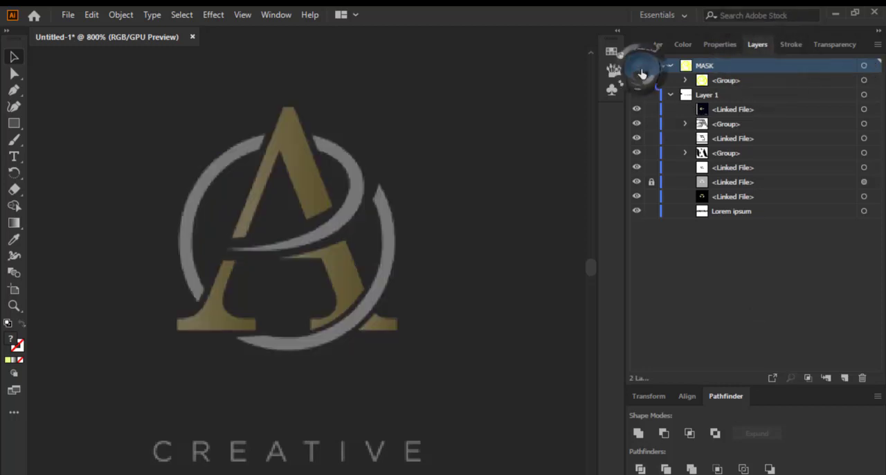
{"action": "left_click", "coordinate": [641, 70]}
{"action": "left_click", "coordinate": [641, 70]}
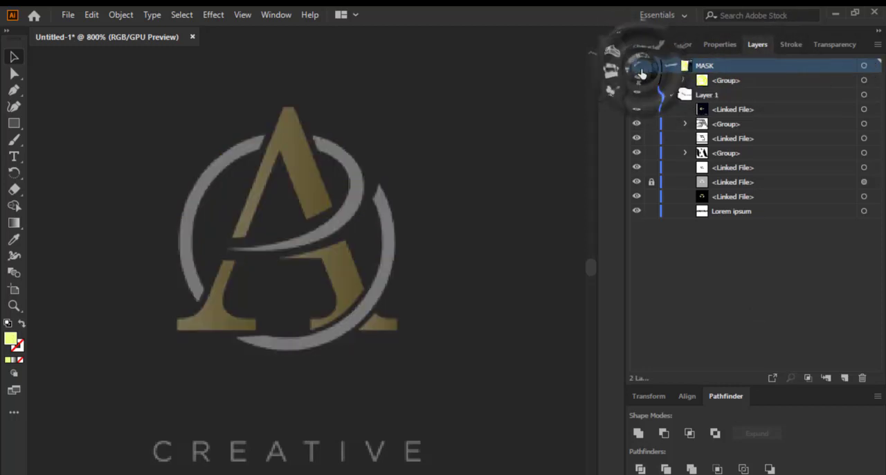
{"action": "left_click", "coordinate": [642, 72]}
{"action": "left_click", "coordinate": [643, 72]}
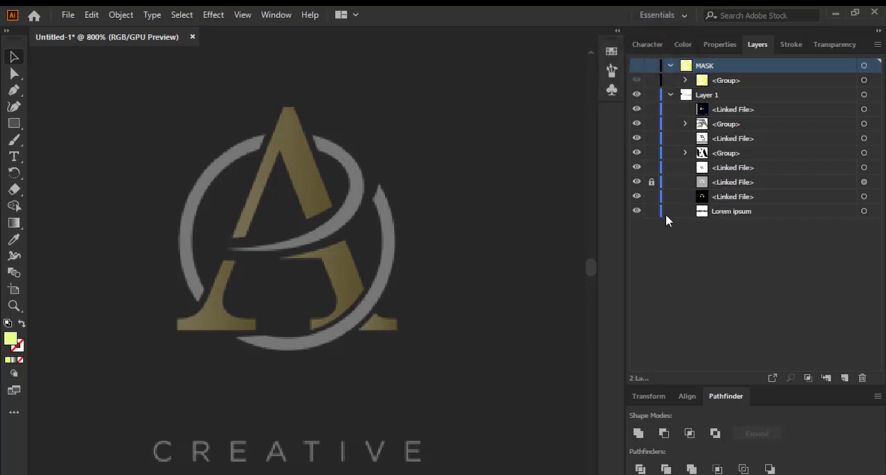
Unlock the faded linked reference image of the gold A and set its opacity to 100%
{"action": "left_click", "coordinate": [652, 181]}
{"action": "left_click", "coordinate": [863, 182]}
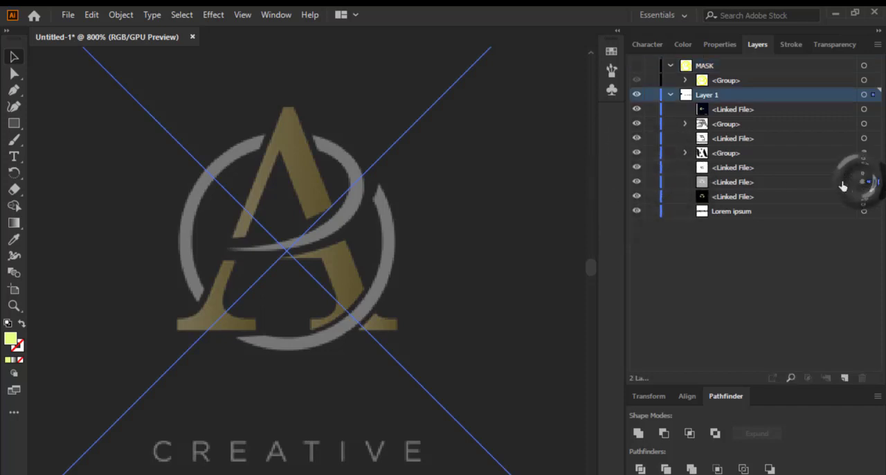
{"action": "left_click", "coordinate": [720, 182]}
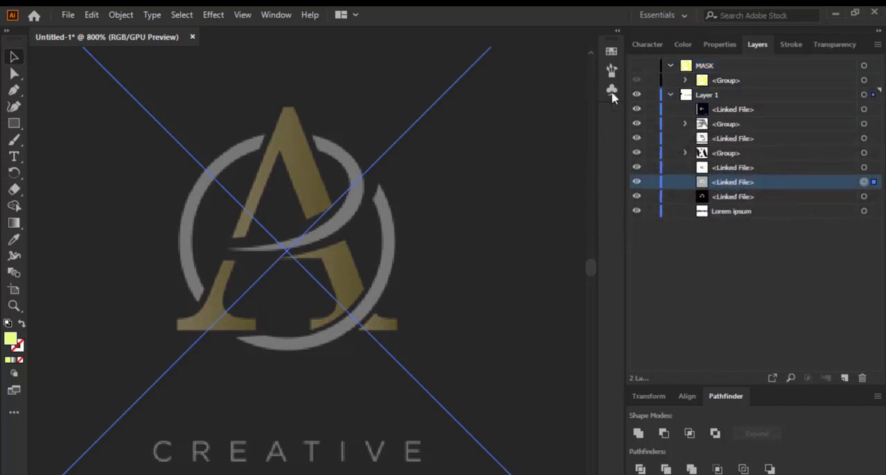
{"action": "left_click", "coordinate": [720, 45]}
{"action": "left_click", "coordinate": [723, 238]}
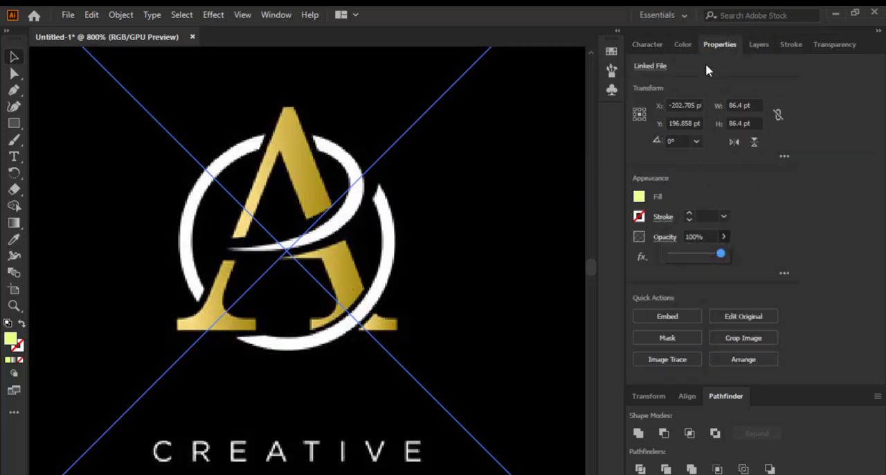
Hide the two linked gold A reference images in Layer 1 and show the MASK layer with the vector monogram
{"action": "left_click", "coordinate": [760, 46]}
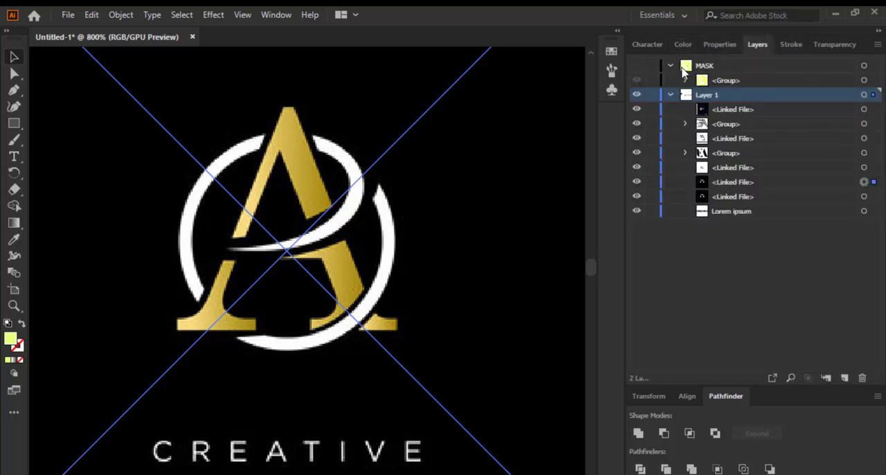
{"action": "left_click", "coordinate": [721, 80]}
{"action": "left_click", "coordinate": [685, 81]}
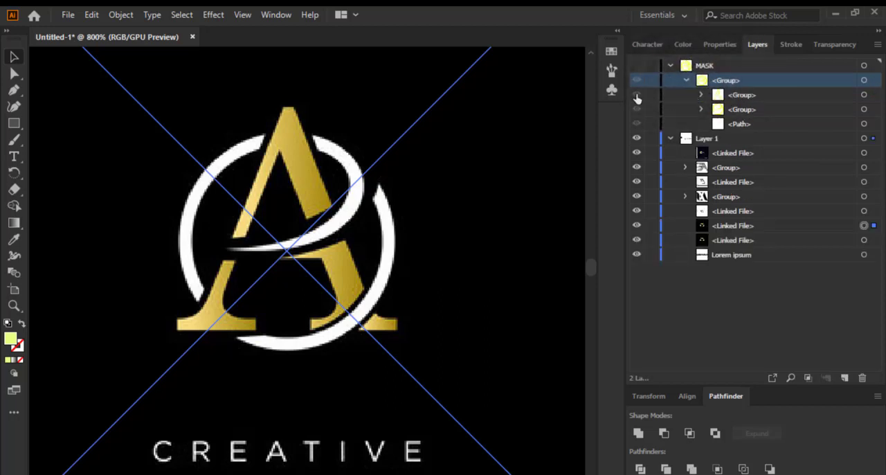
{"action": "left_click", "coordinate": [640, 69]}
{"action": "left_click_drag", "start_coordinate": [638, 226], "coordinate": [637, 240]}
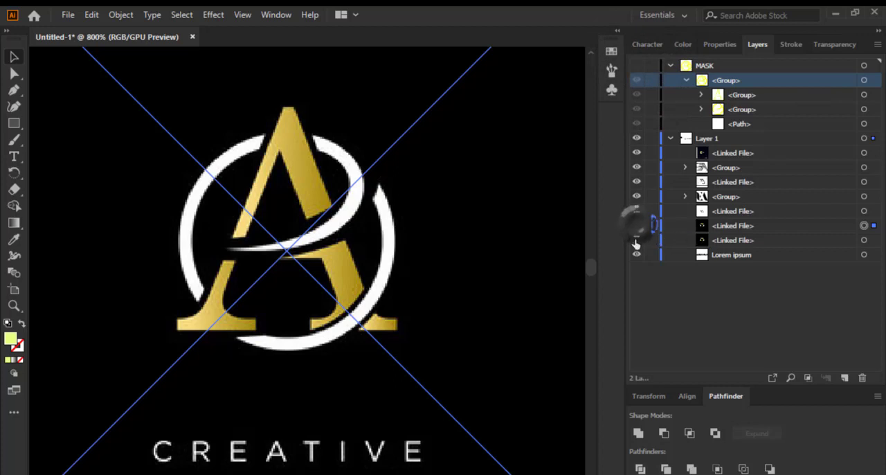
{"action": "scroll", "coordinate": [378, 262], "scroll_direction": "down", "scroll_amount": 2}
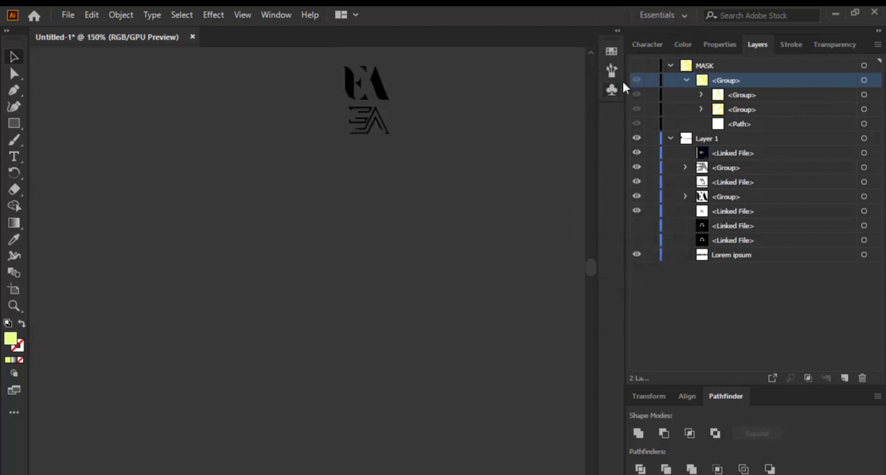
{"action": "left_click", "coordinate": [640, 68]}
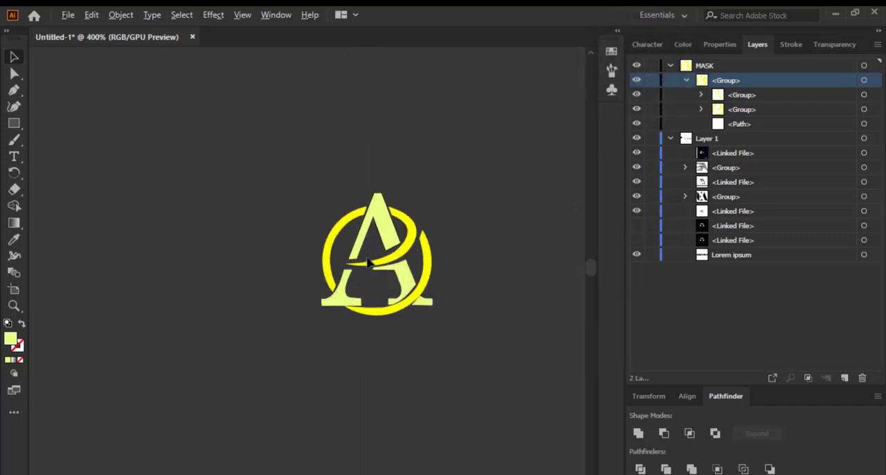